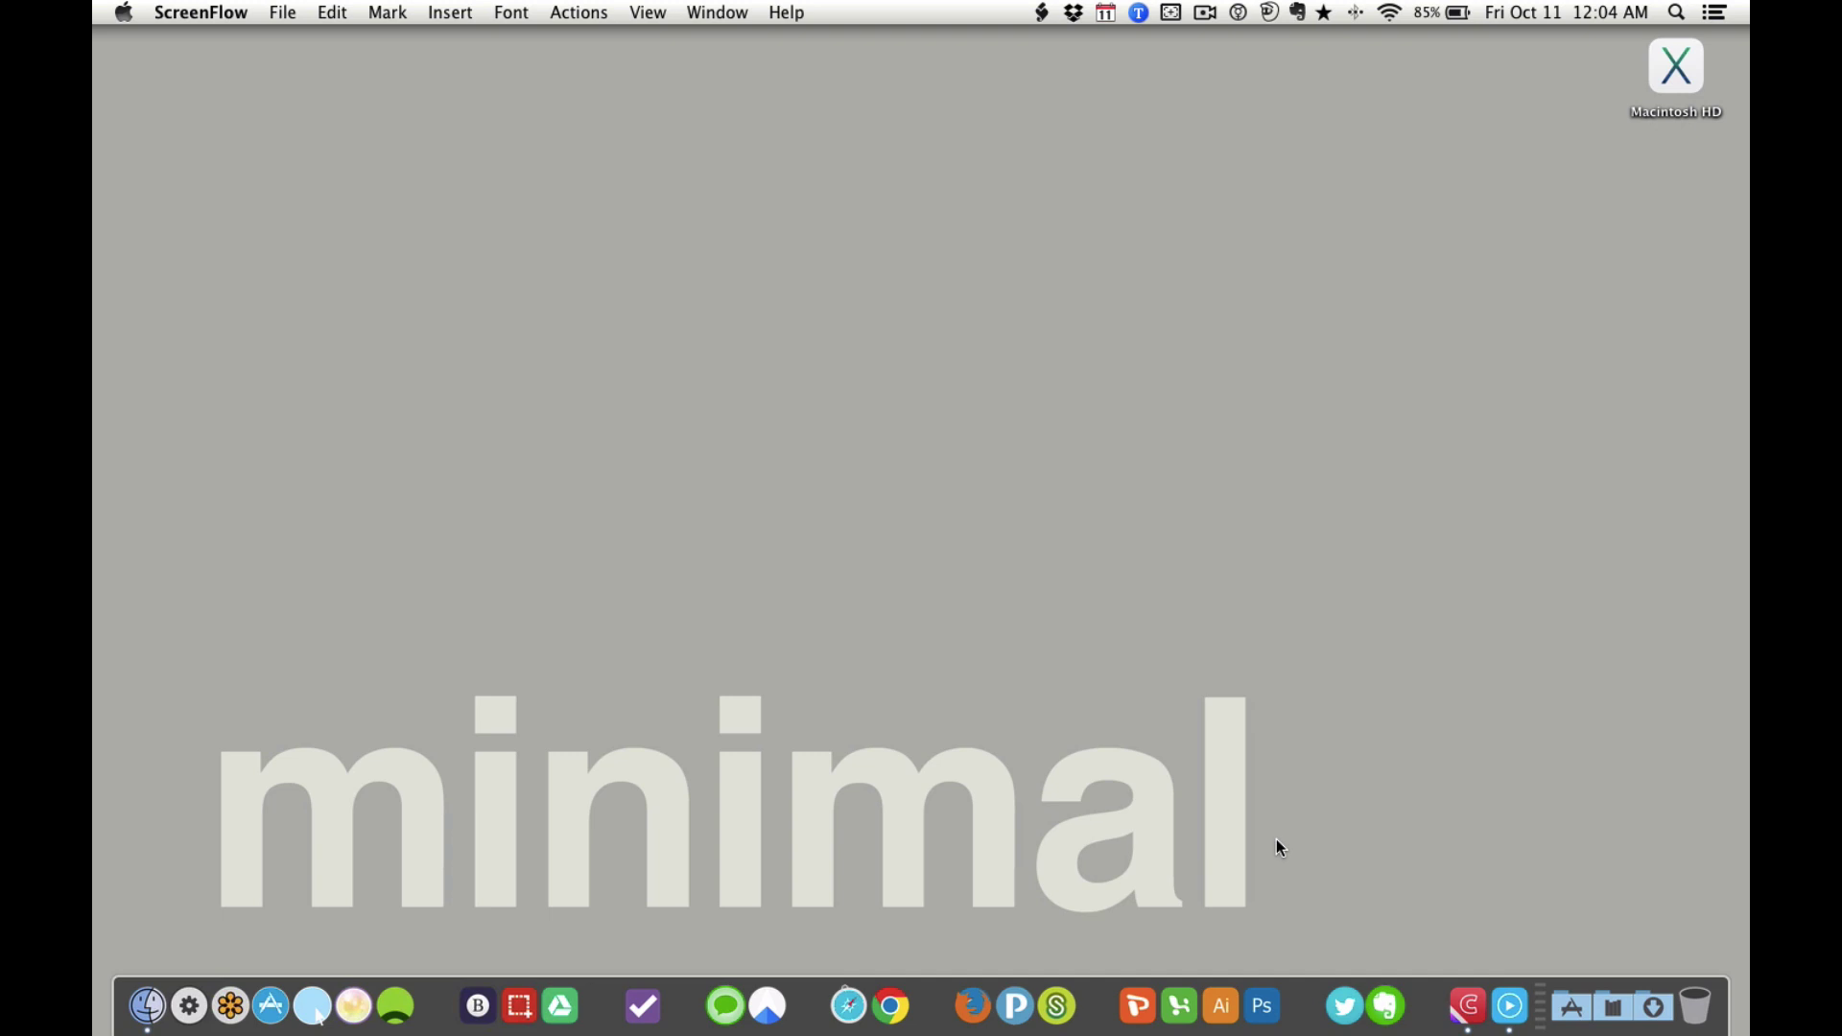
# Step: Launch CandyBar and enlarge the icon pane to show more rows
pyautogui.click(1460, 994)
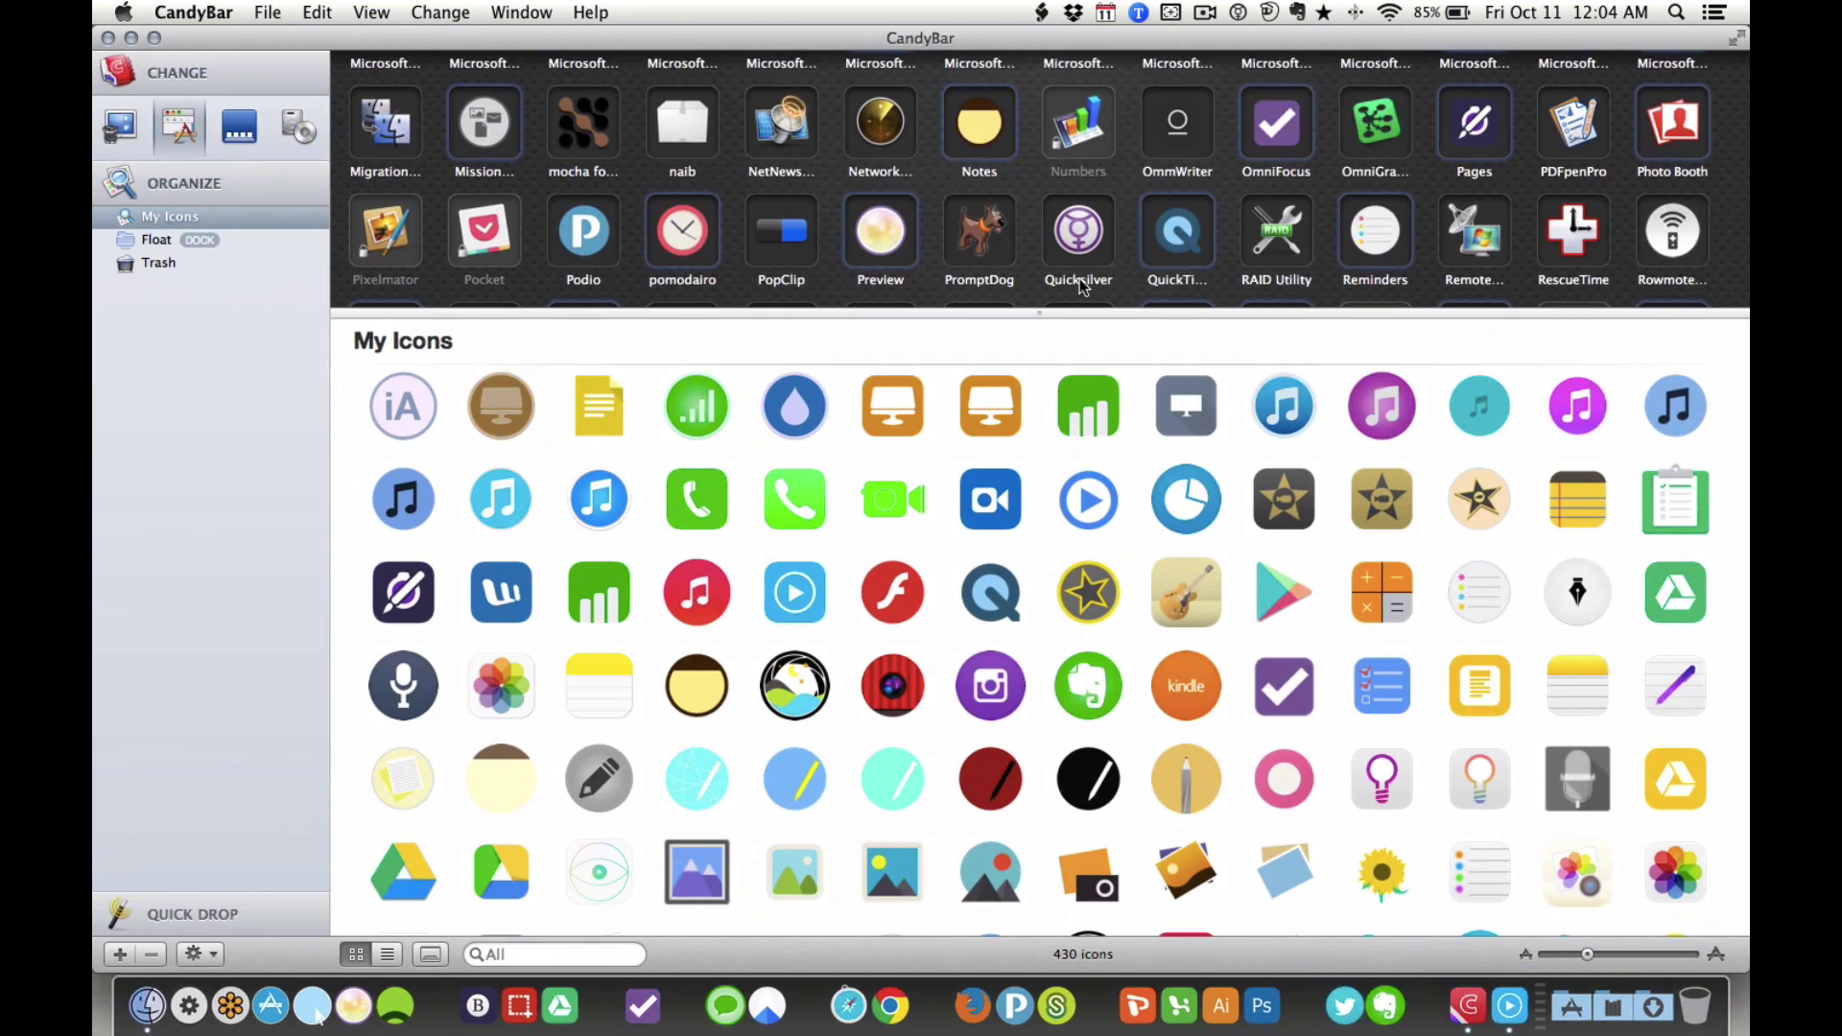
pyautogui.moveTo(1042, 313); pyautogui.dragTo(1036, 610)
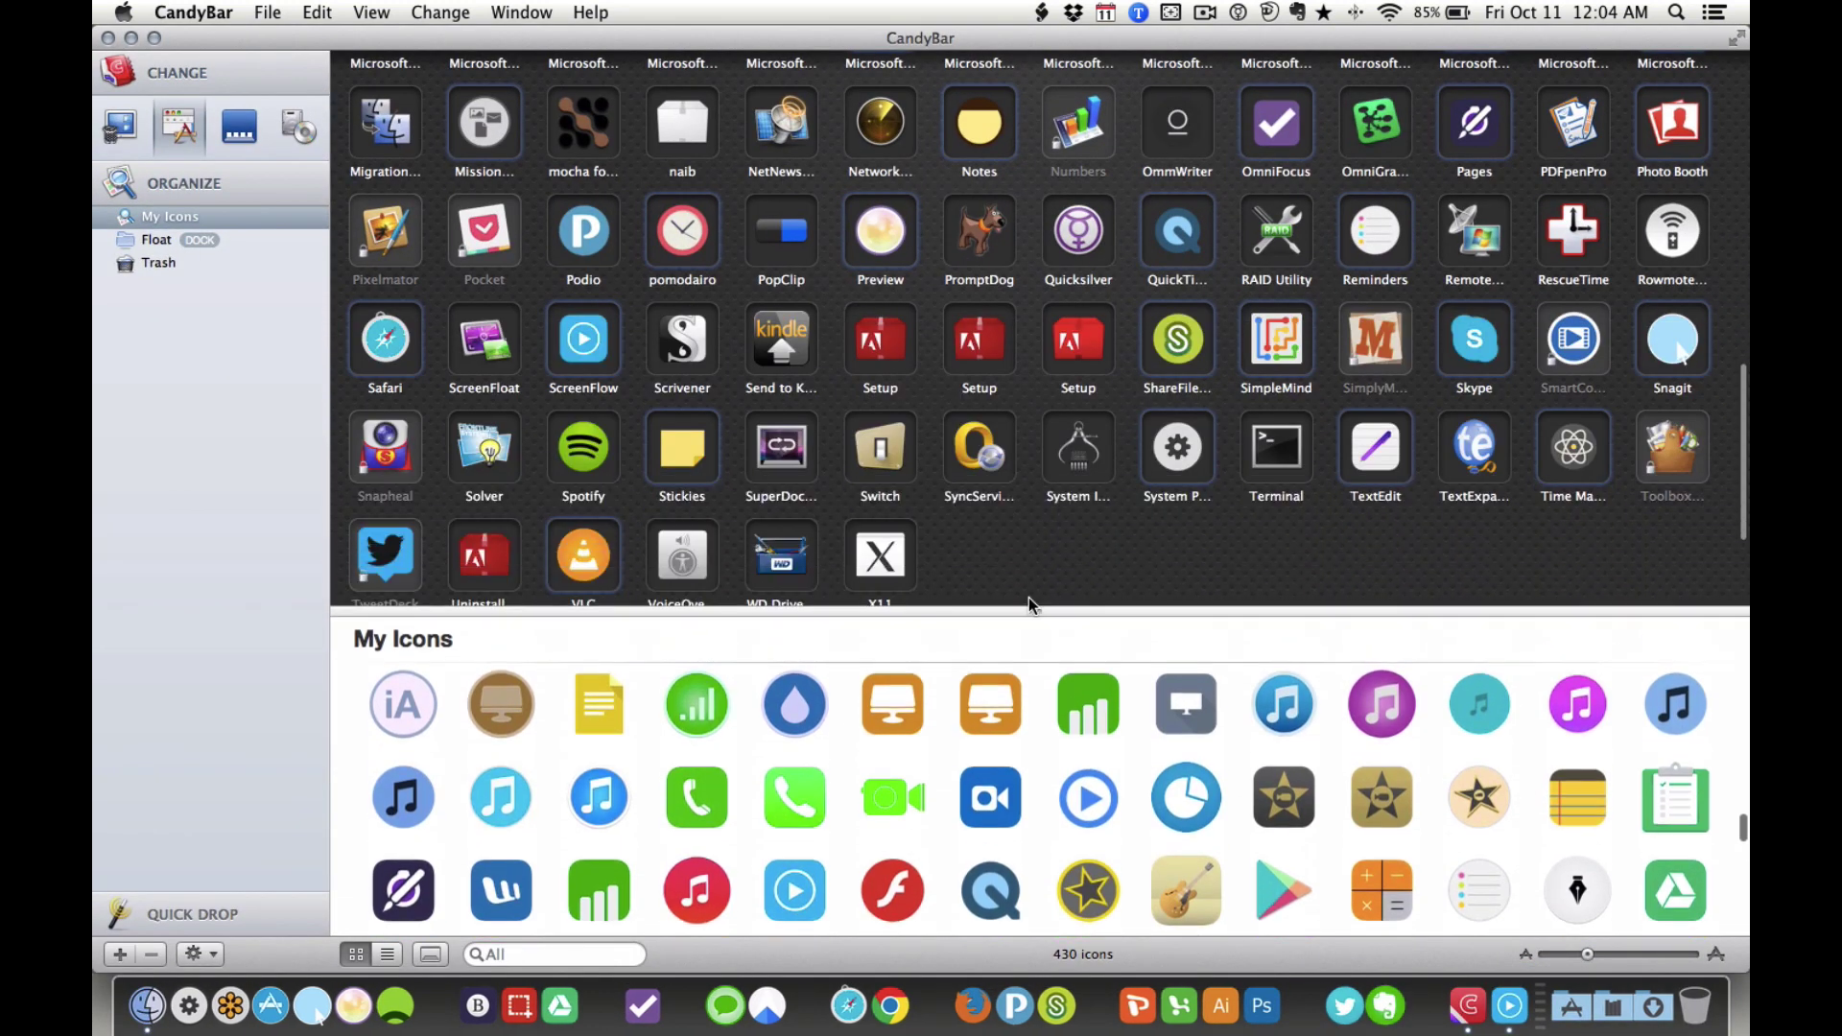
pyautogui.scroll(10, 1187, 233)
pyautogui.scroll(3, 1187, 233)
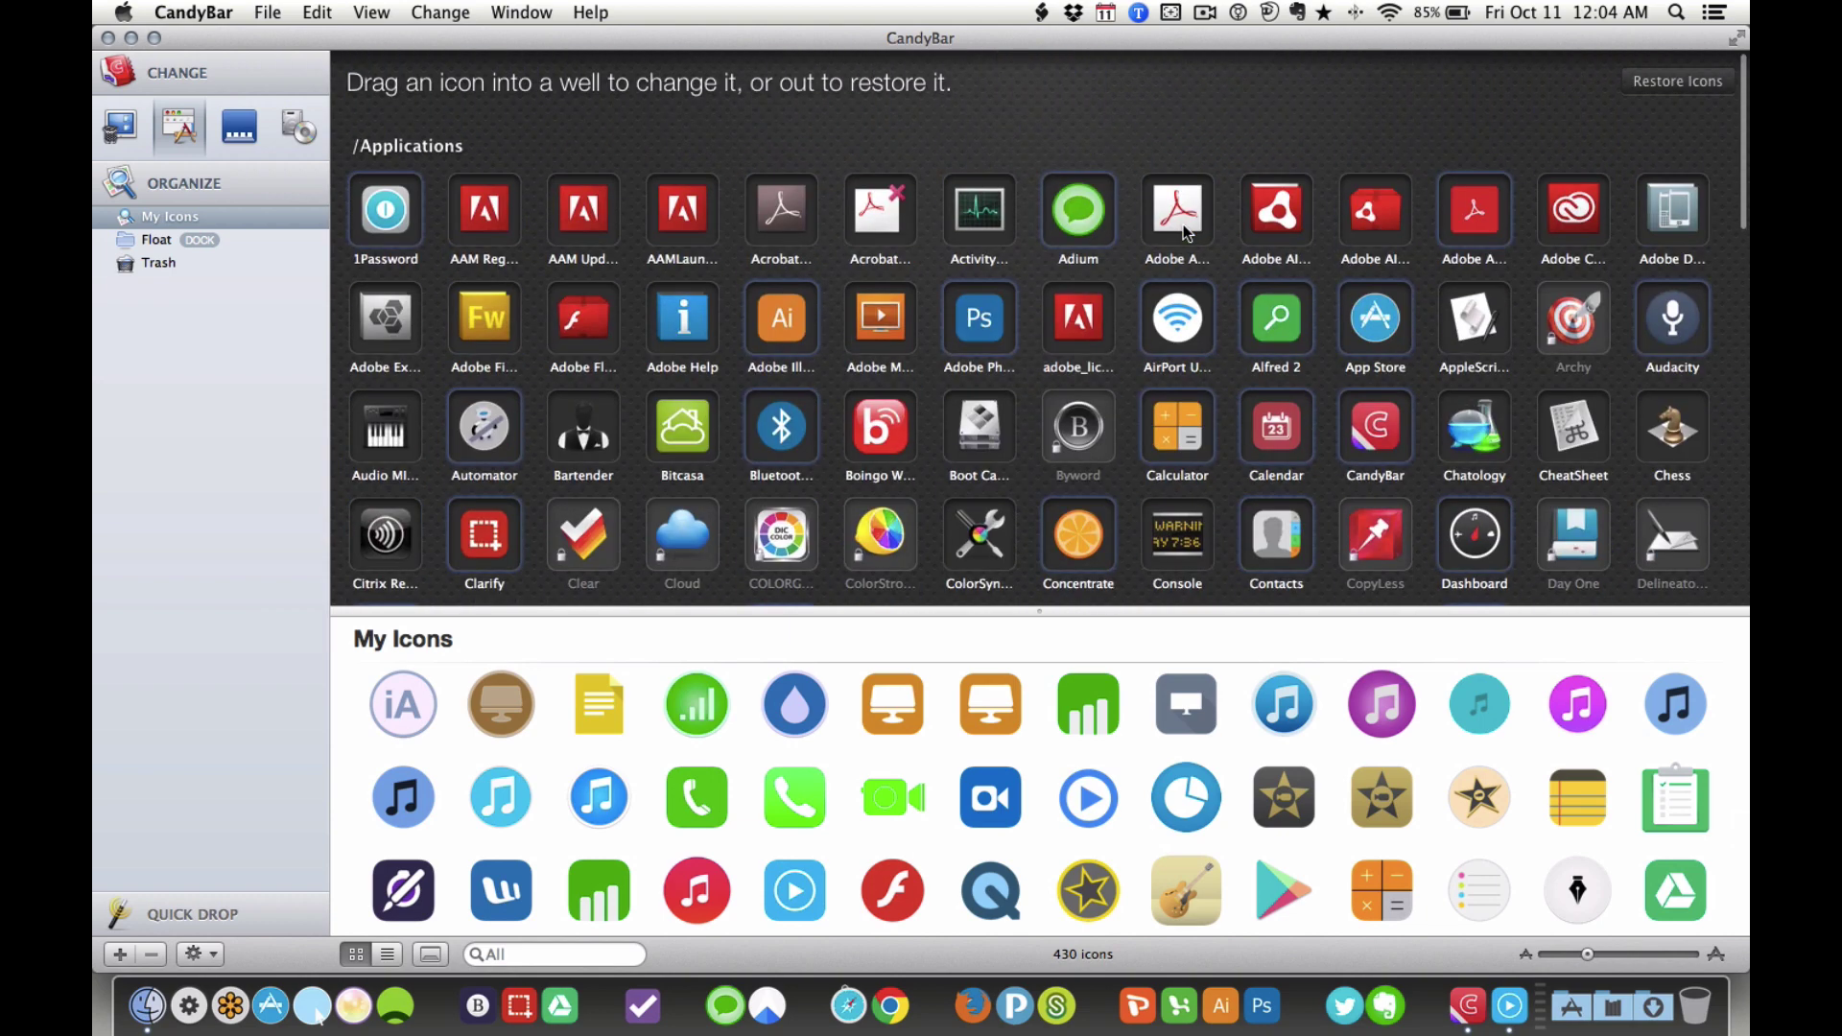
pyautogui.scroll(-4, 1187, 233)
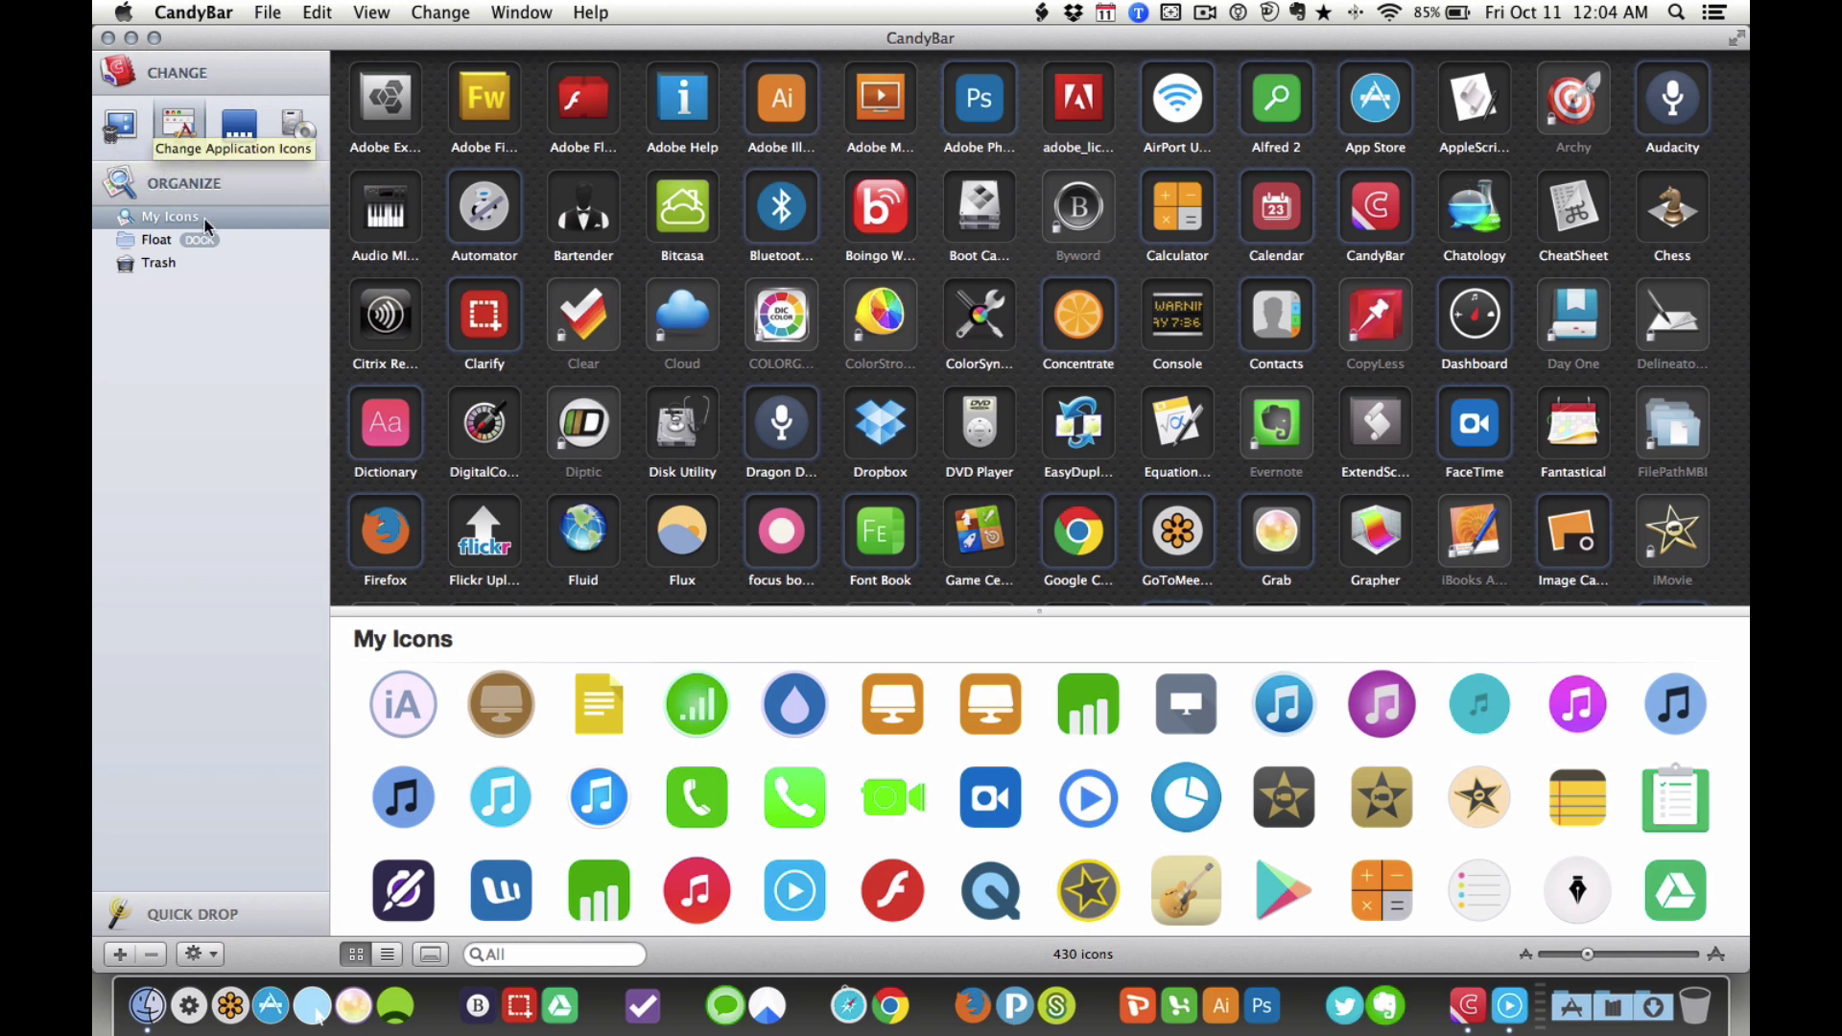
# Step: Switch to the system icons and scroll down to the Device and Clipping icon groups
pyautogui.click(120, 125)
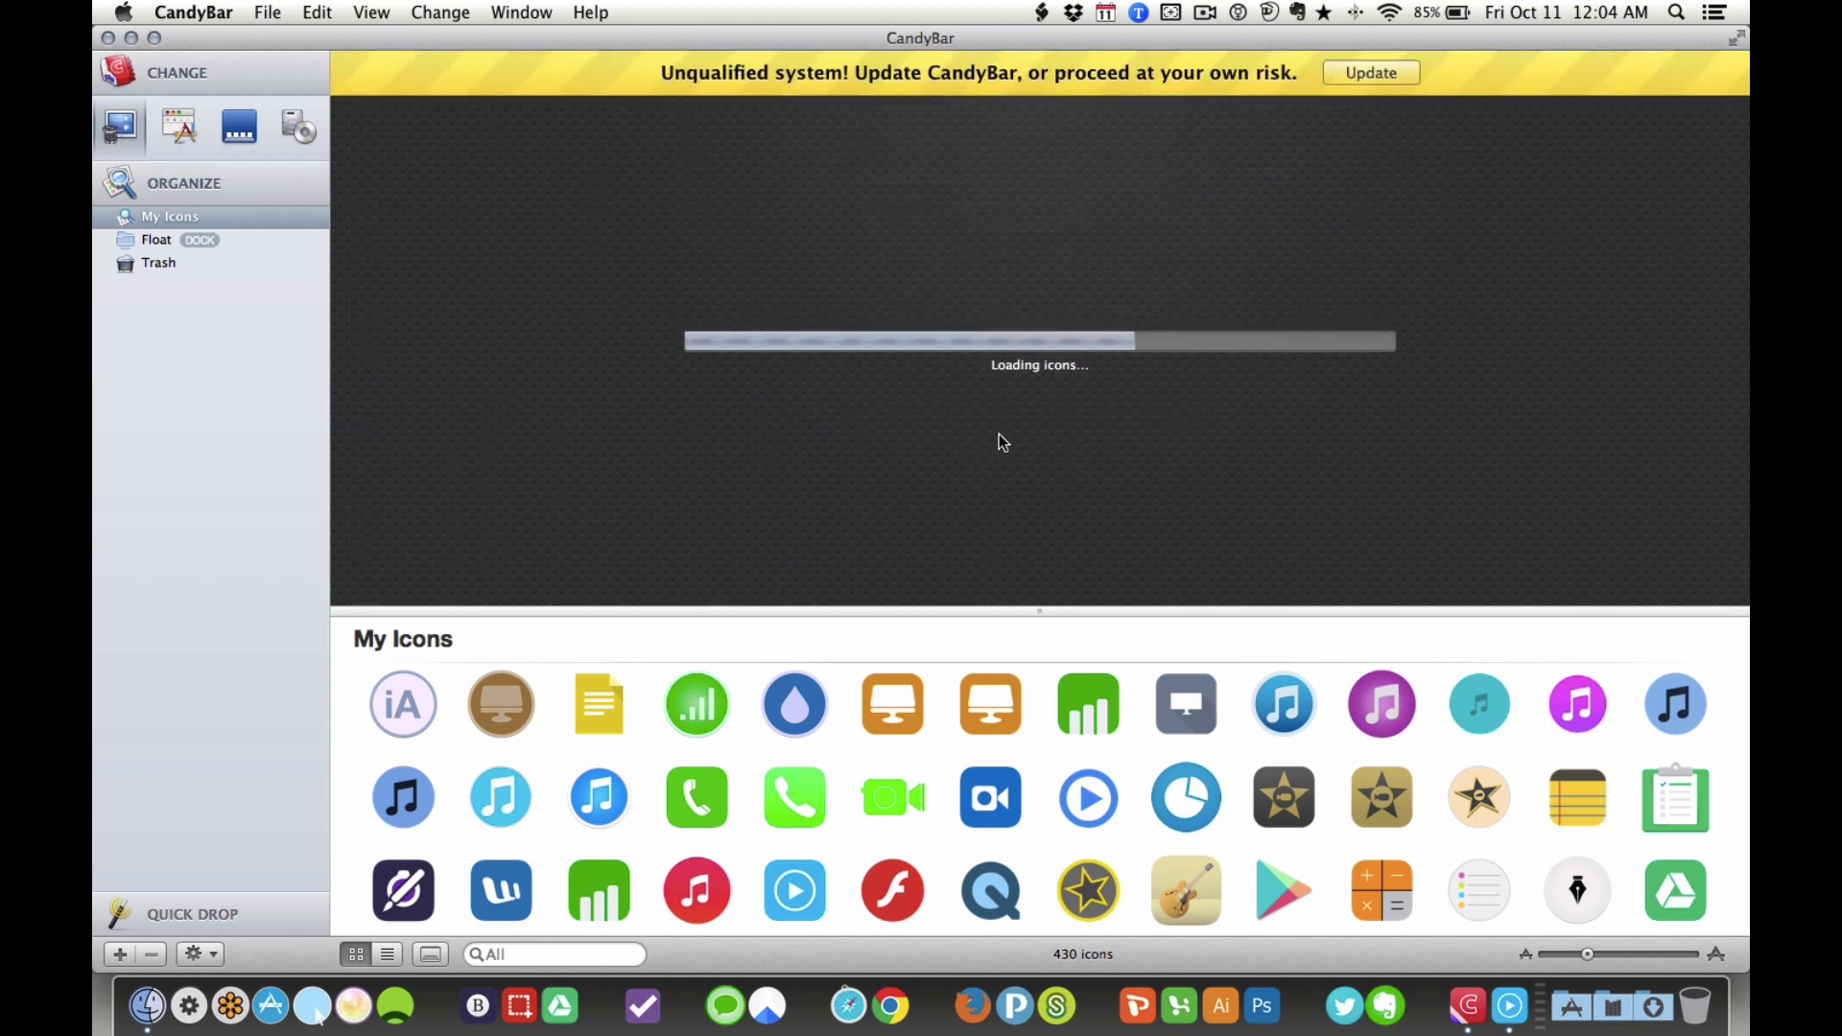
pyautogui.scroll(-2, 1017, 463)
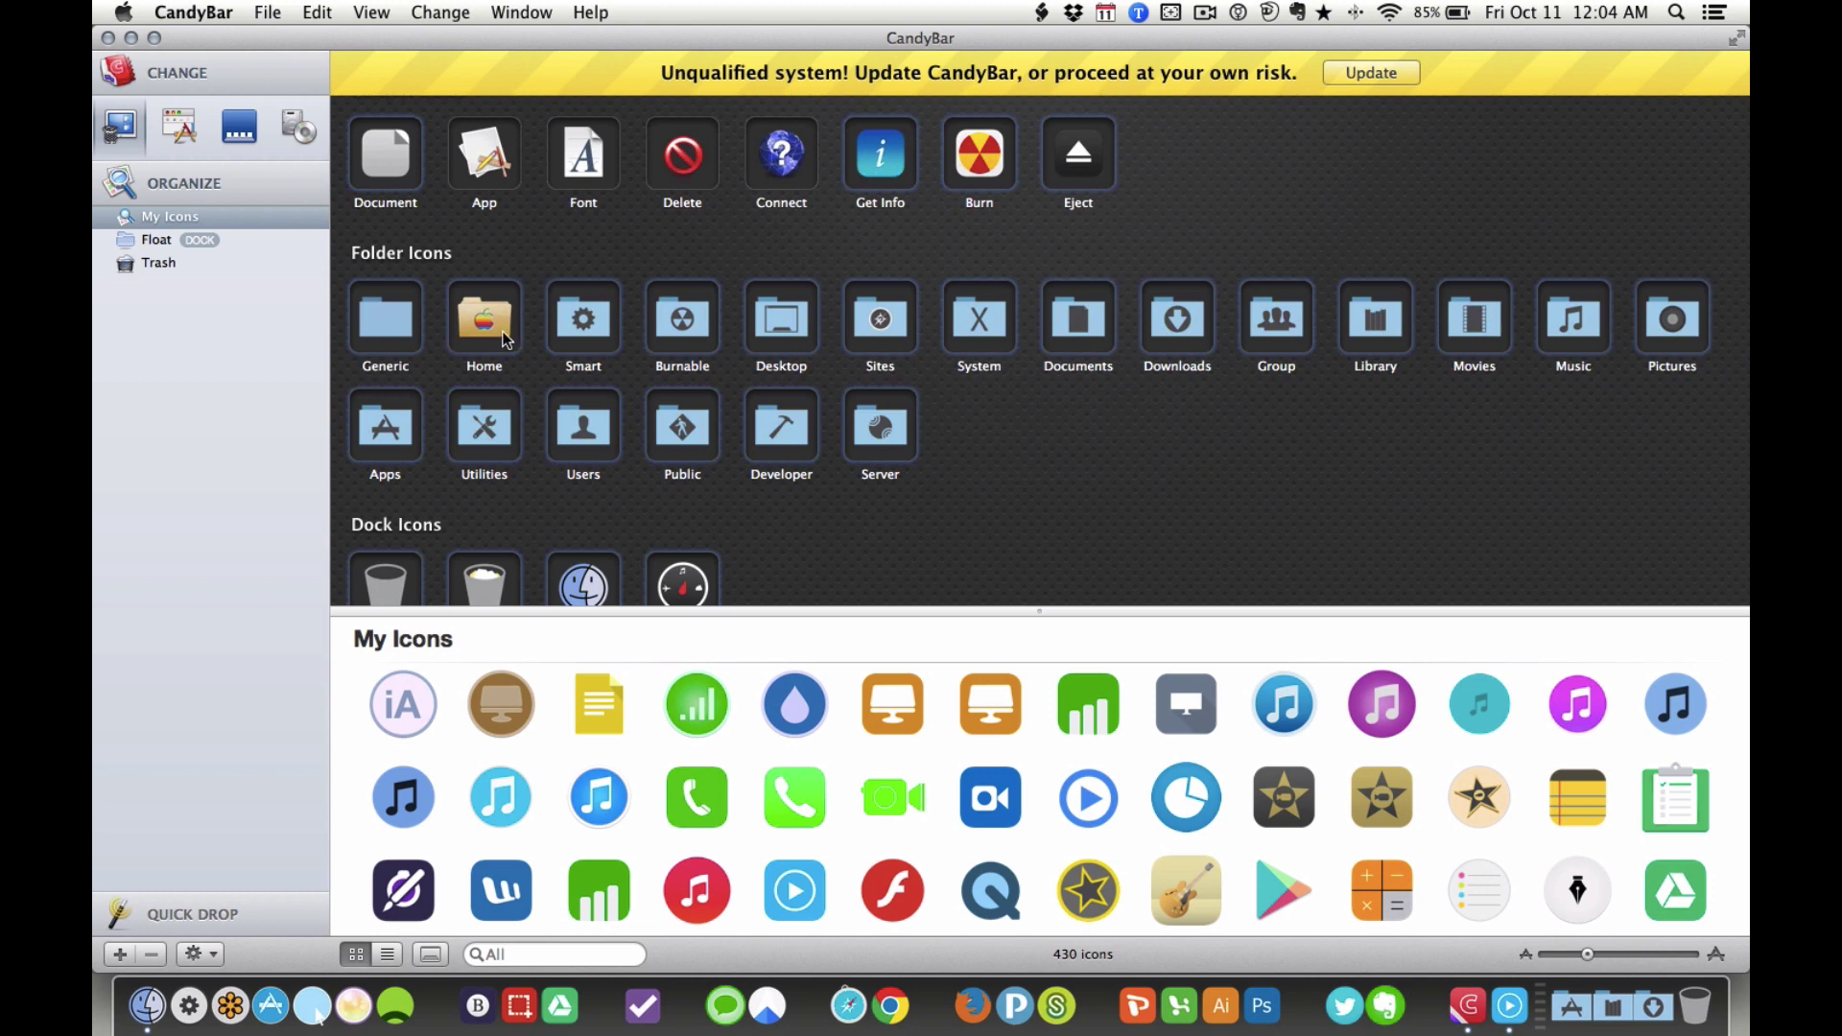
pyautogui.scroll(-3, 1266, 465)
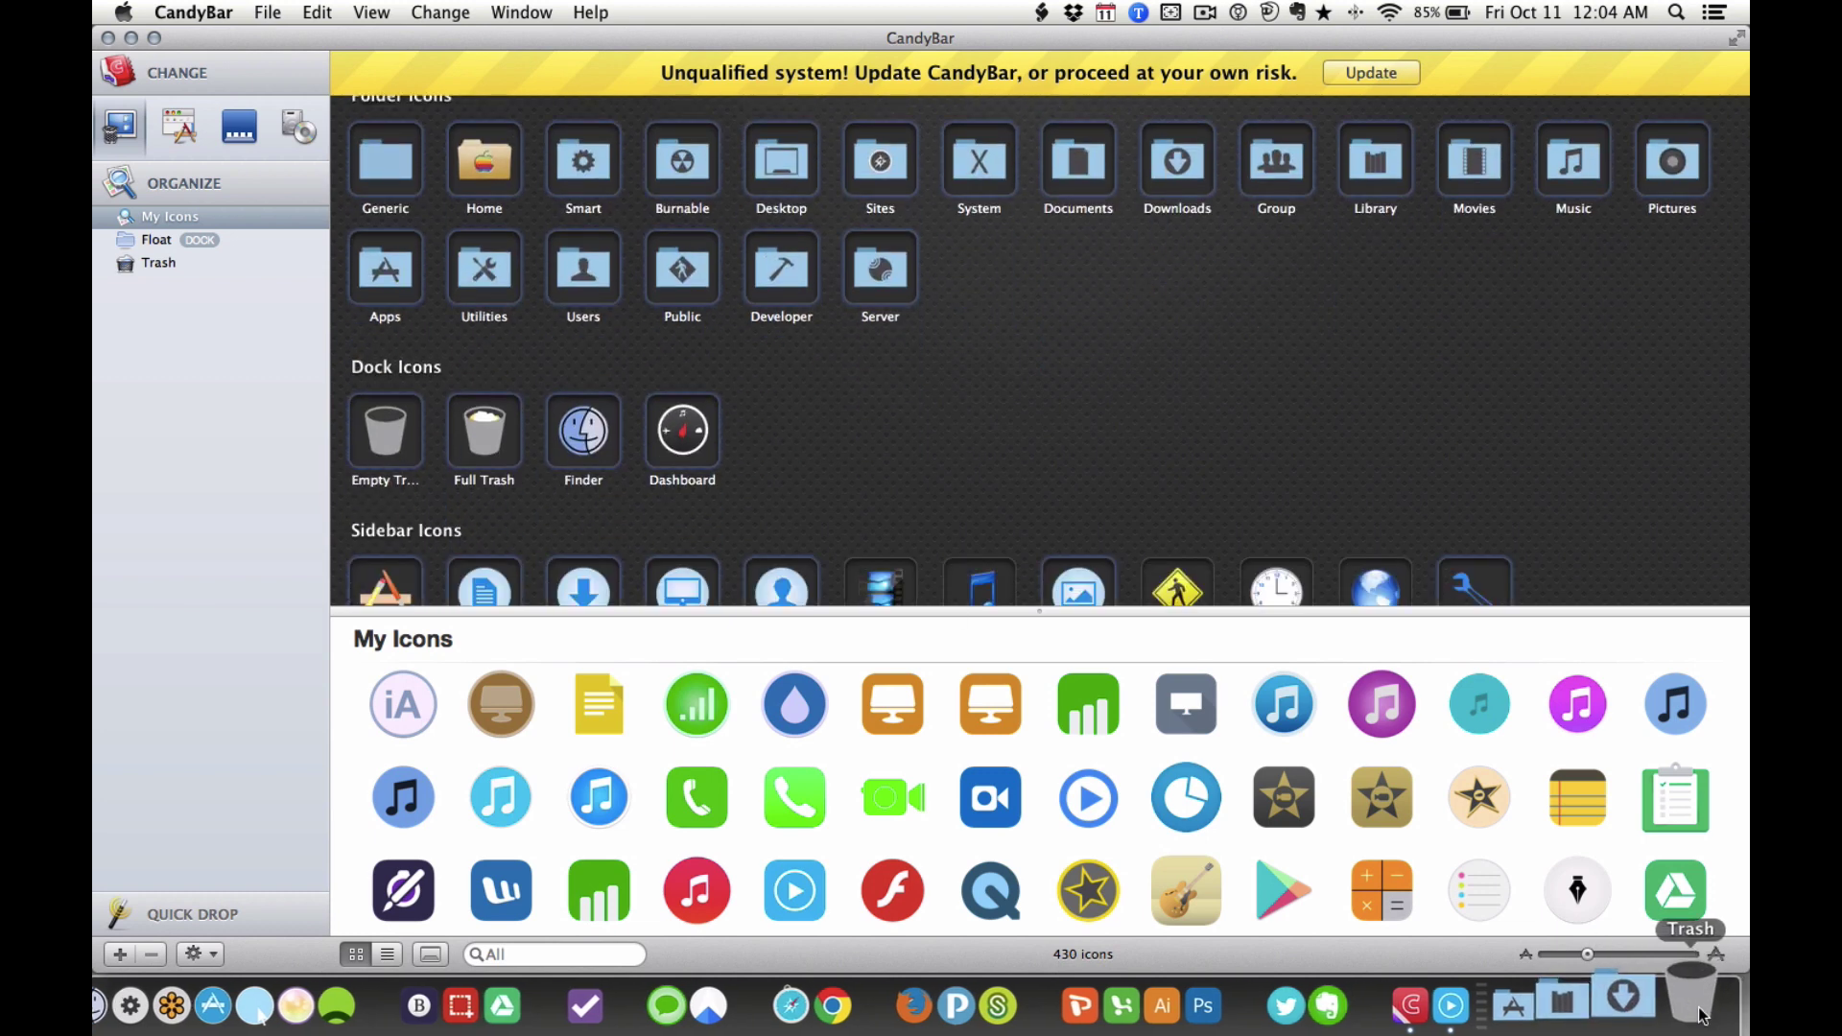
pyautogui.scroll(-1, 1260, 449)
pyautogui.scroll(-10, 1259, 449)
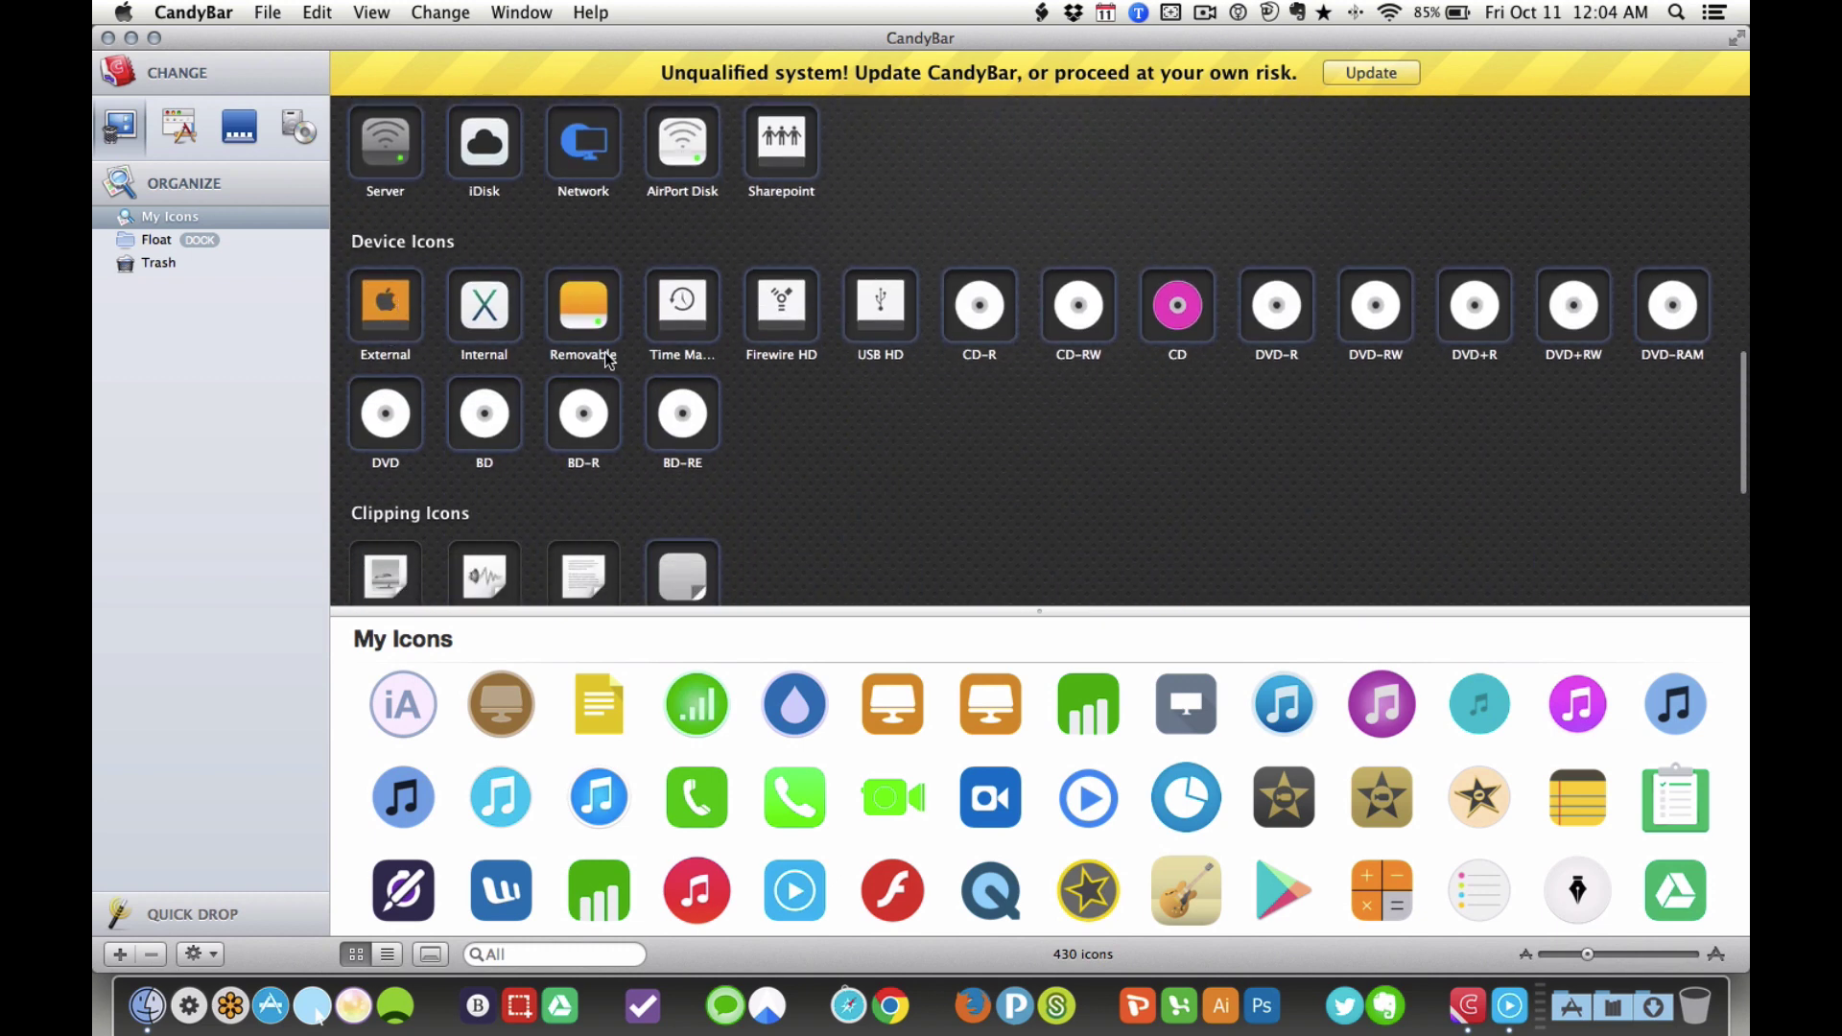
pyautogui.moveTo(1748, 18)
pyautogui.scroll(-3, 988, 768)
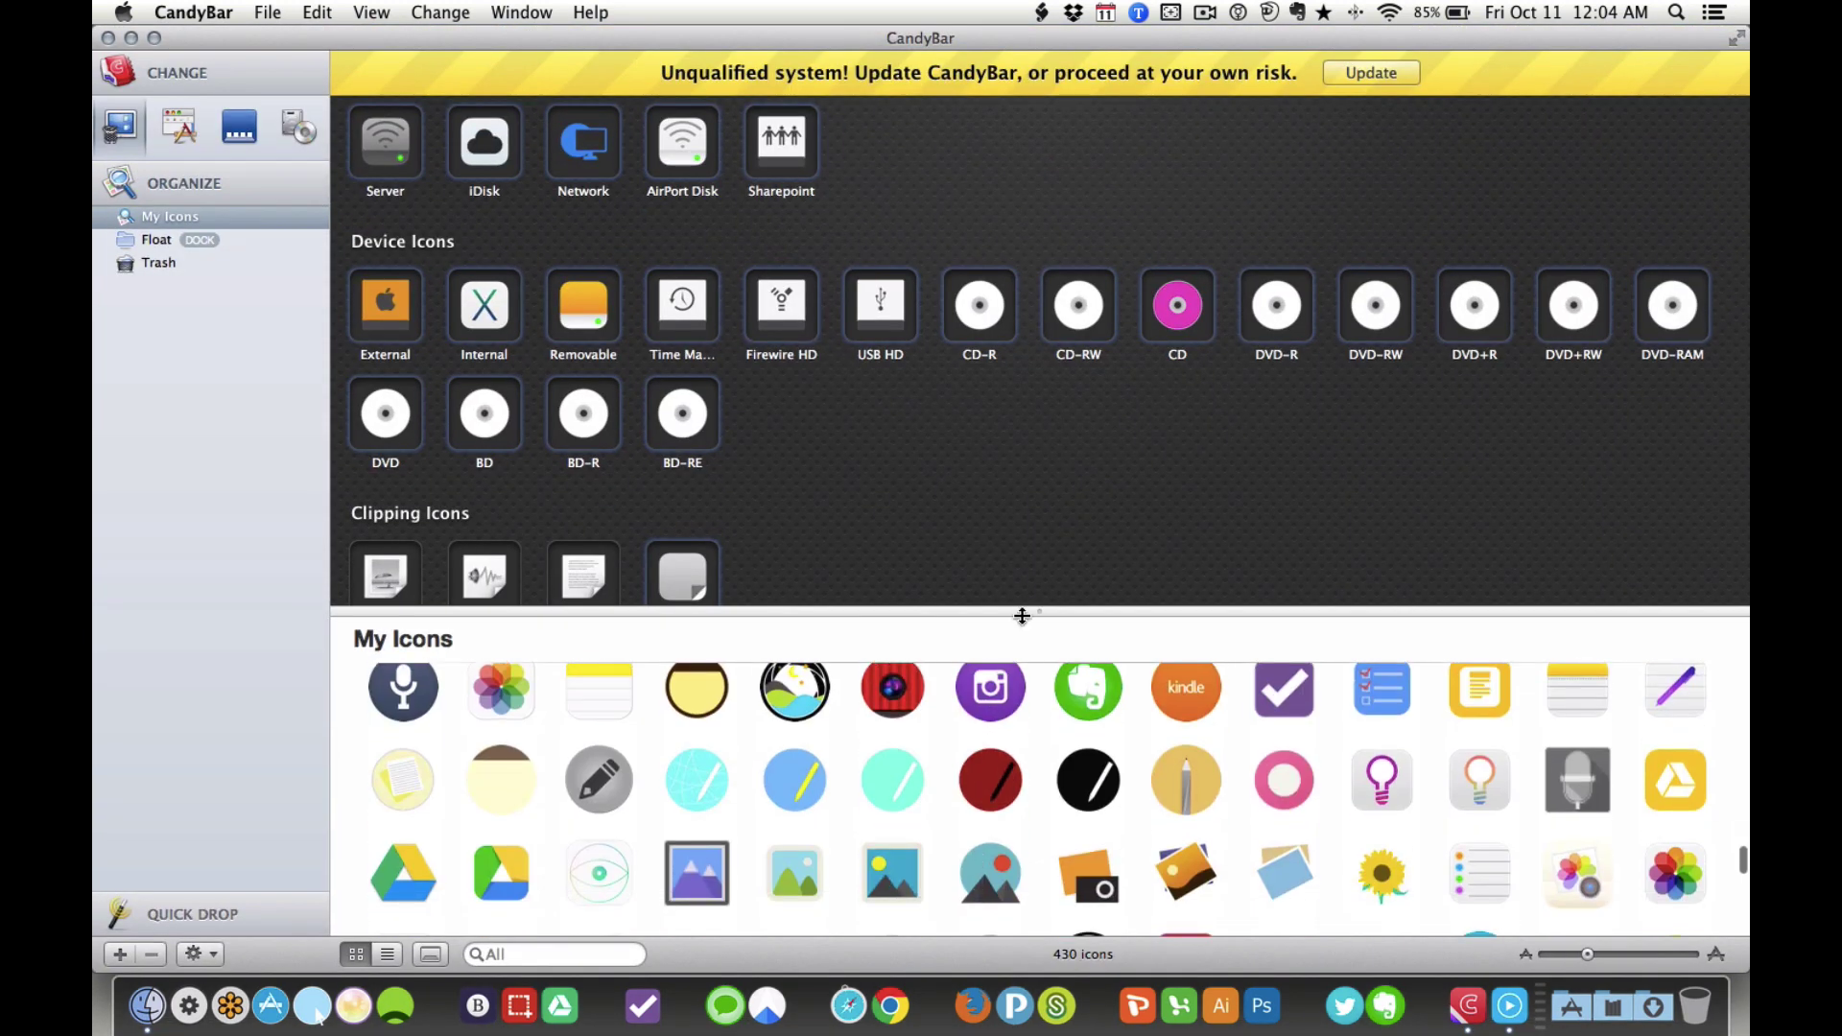
# Step: Enlarge the My Icons library, browse it, and select the dark blue Byword3 'B' icon
pyautogui.moveTo(1024, 614); pyautogui.dragTo(1027, 382)
pyautogui.scroll(-3, 1147, 809)
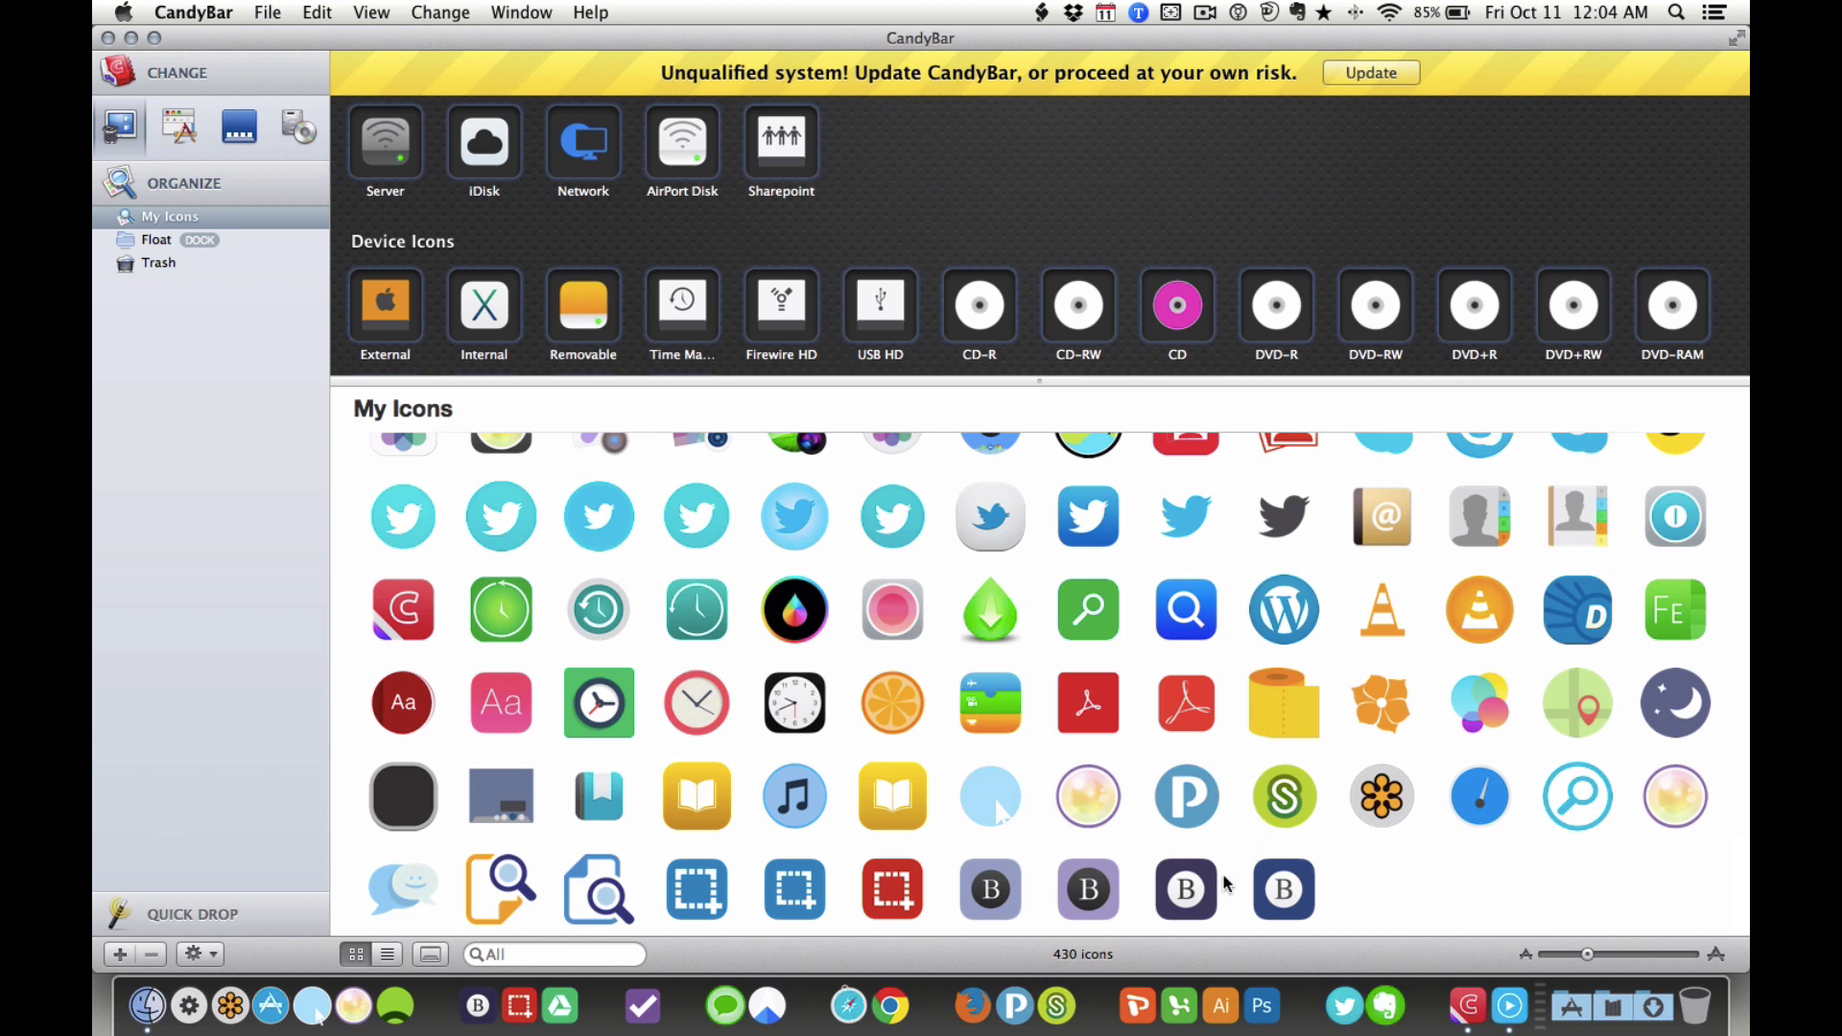
pyautogui.scroll(15, 1038, 583)
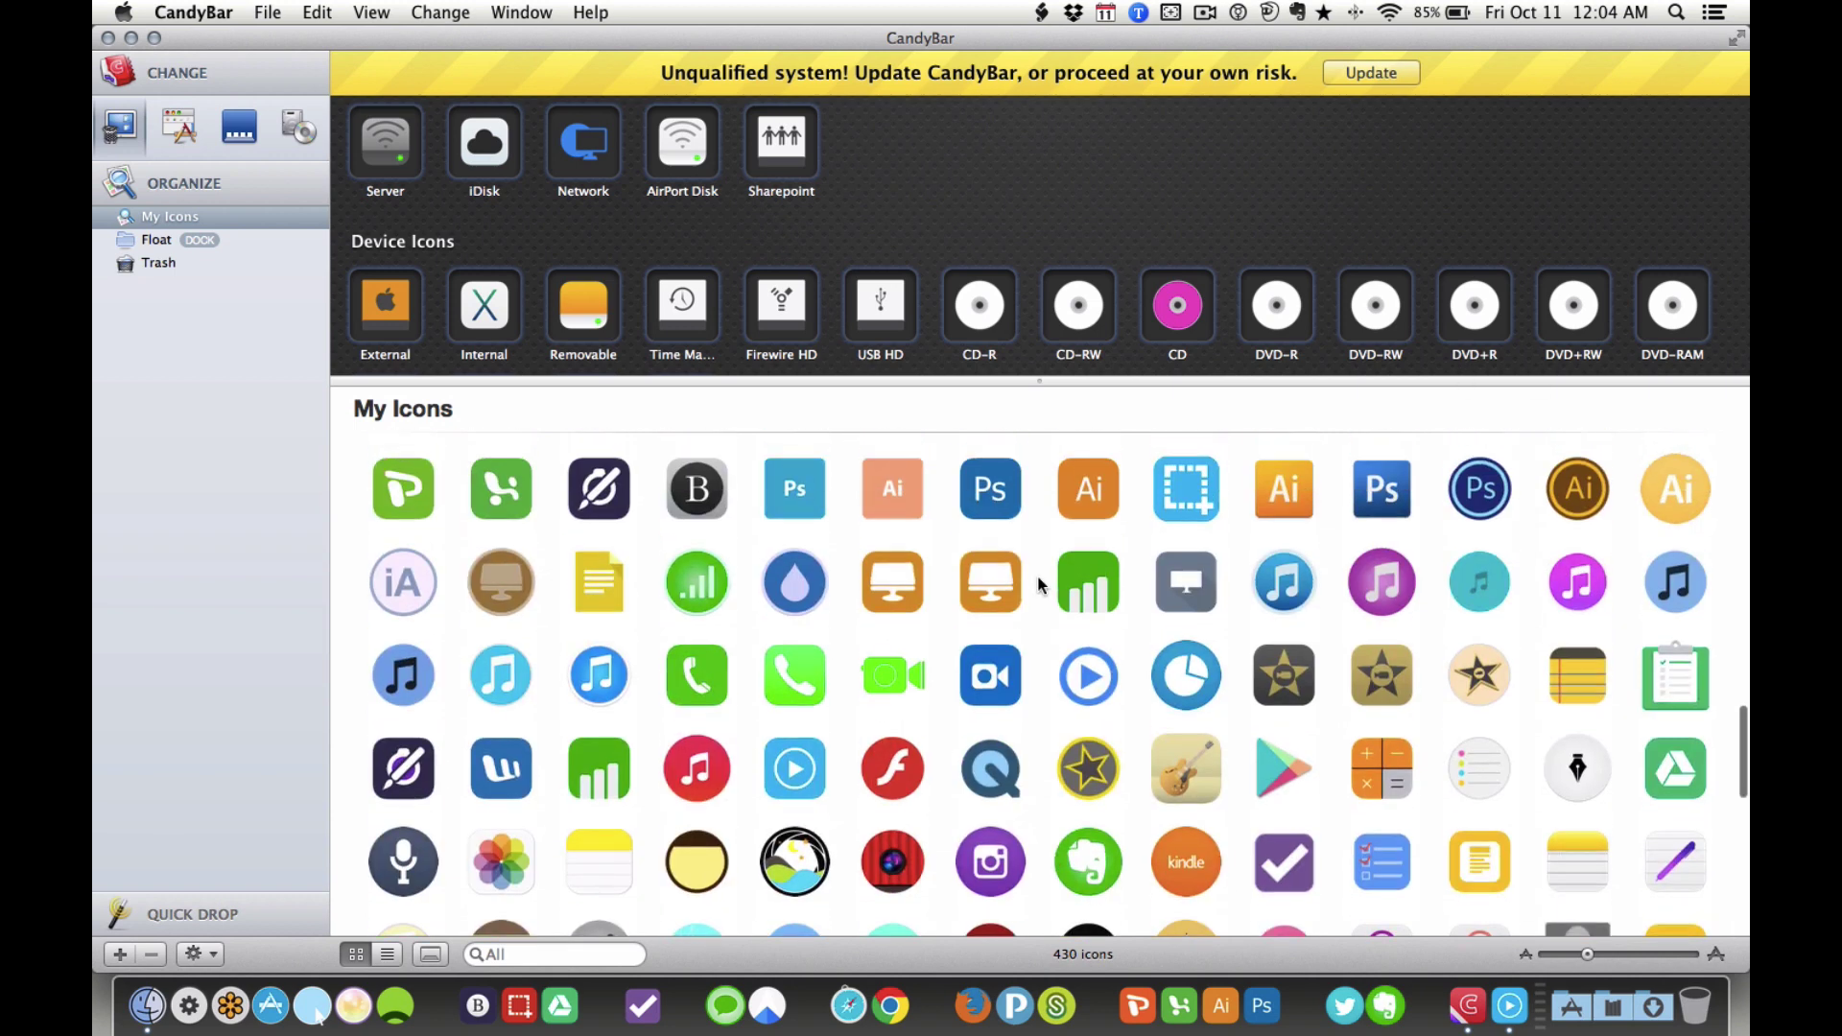
pyautogui.scroll(20, 1038, 583)
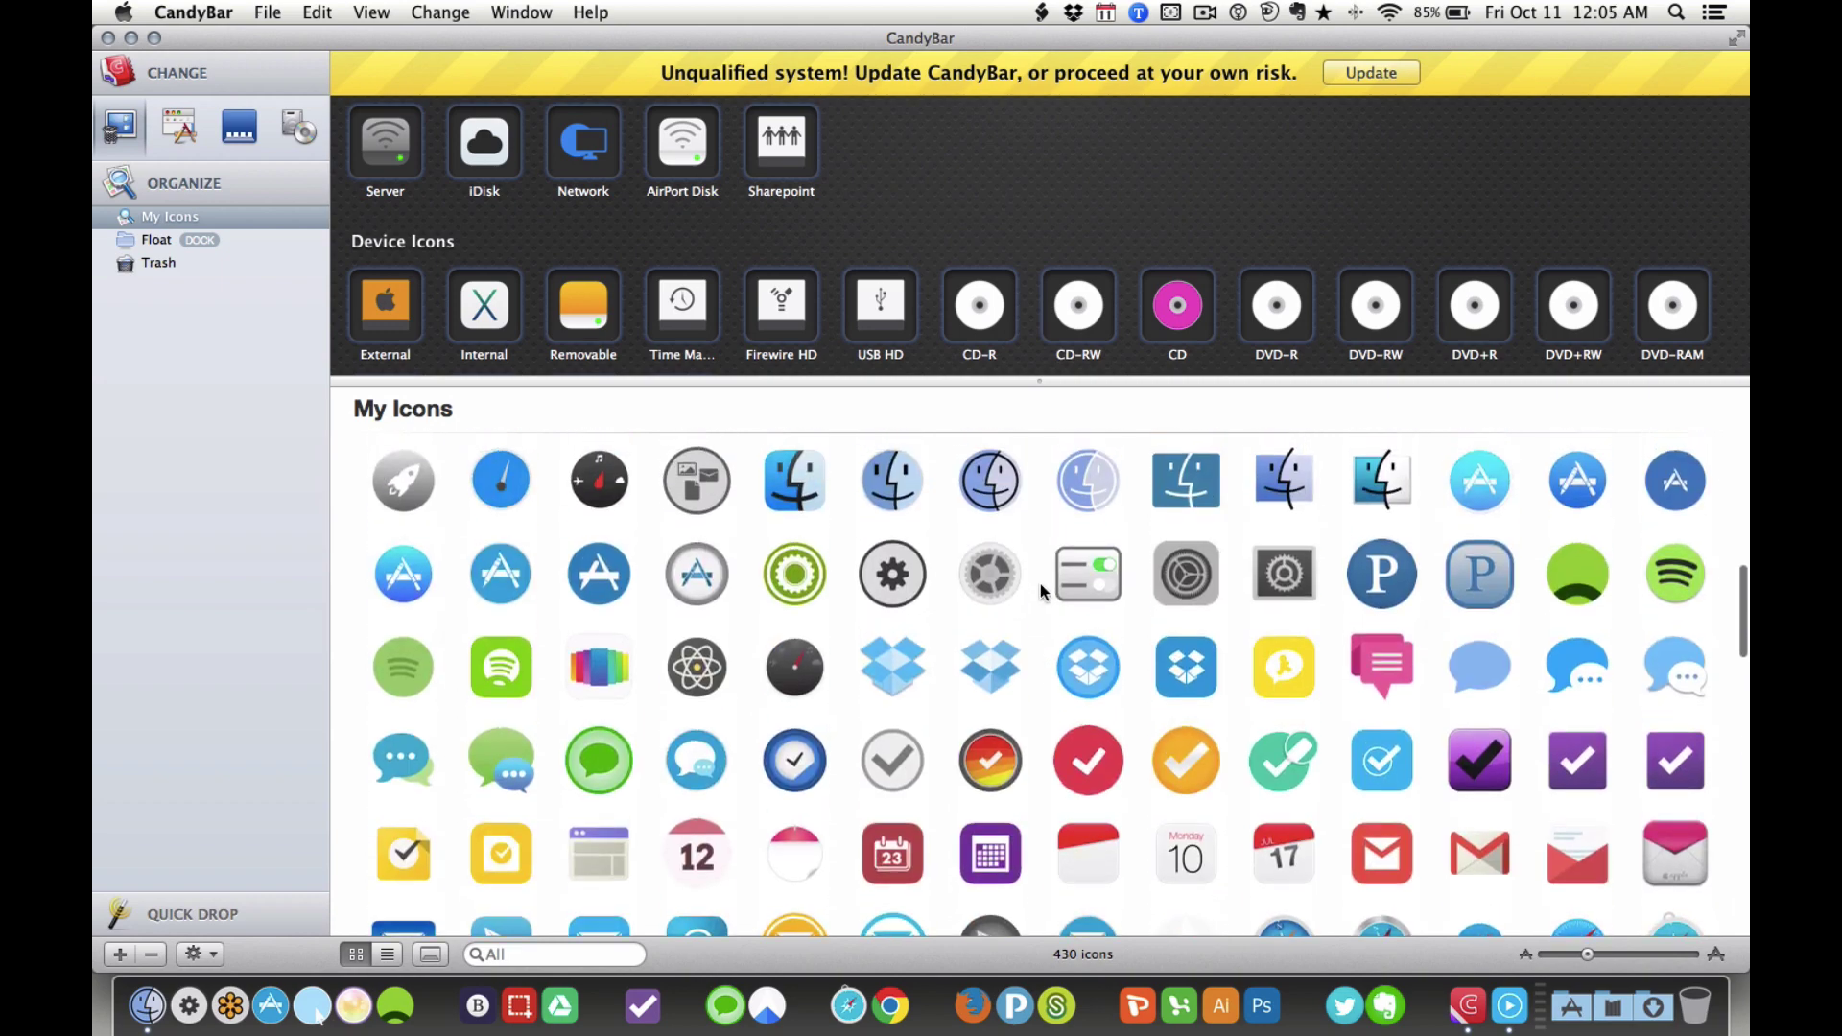
pyautogui.scroll(-20, 1040, 583)
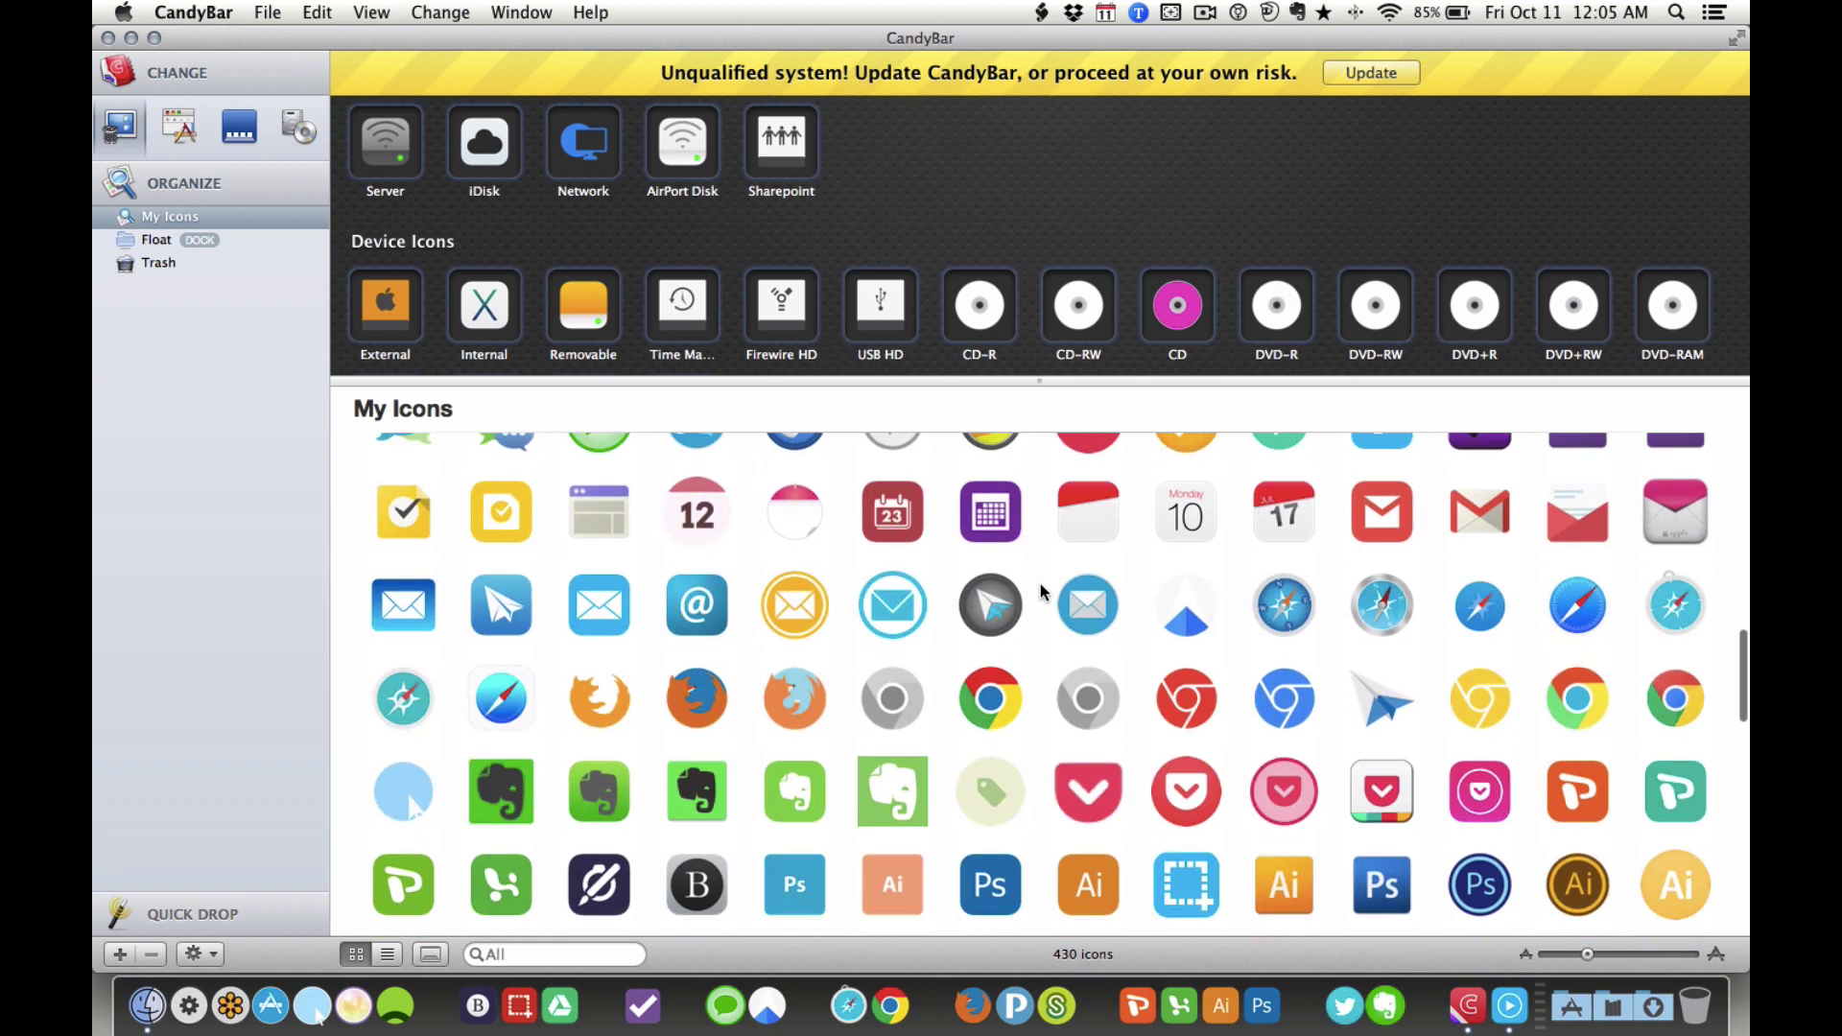
pyautogui.scroll(-5, 1040, 583)
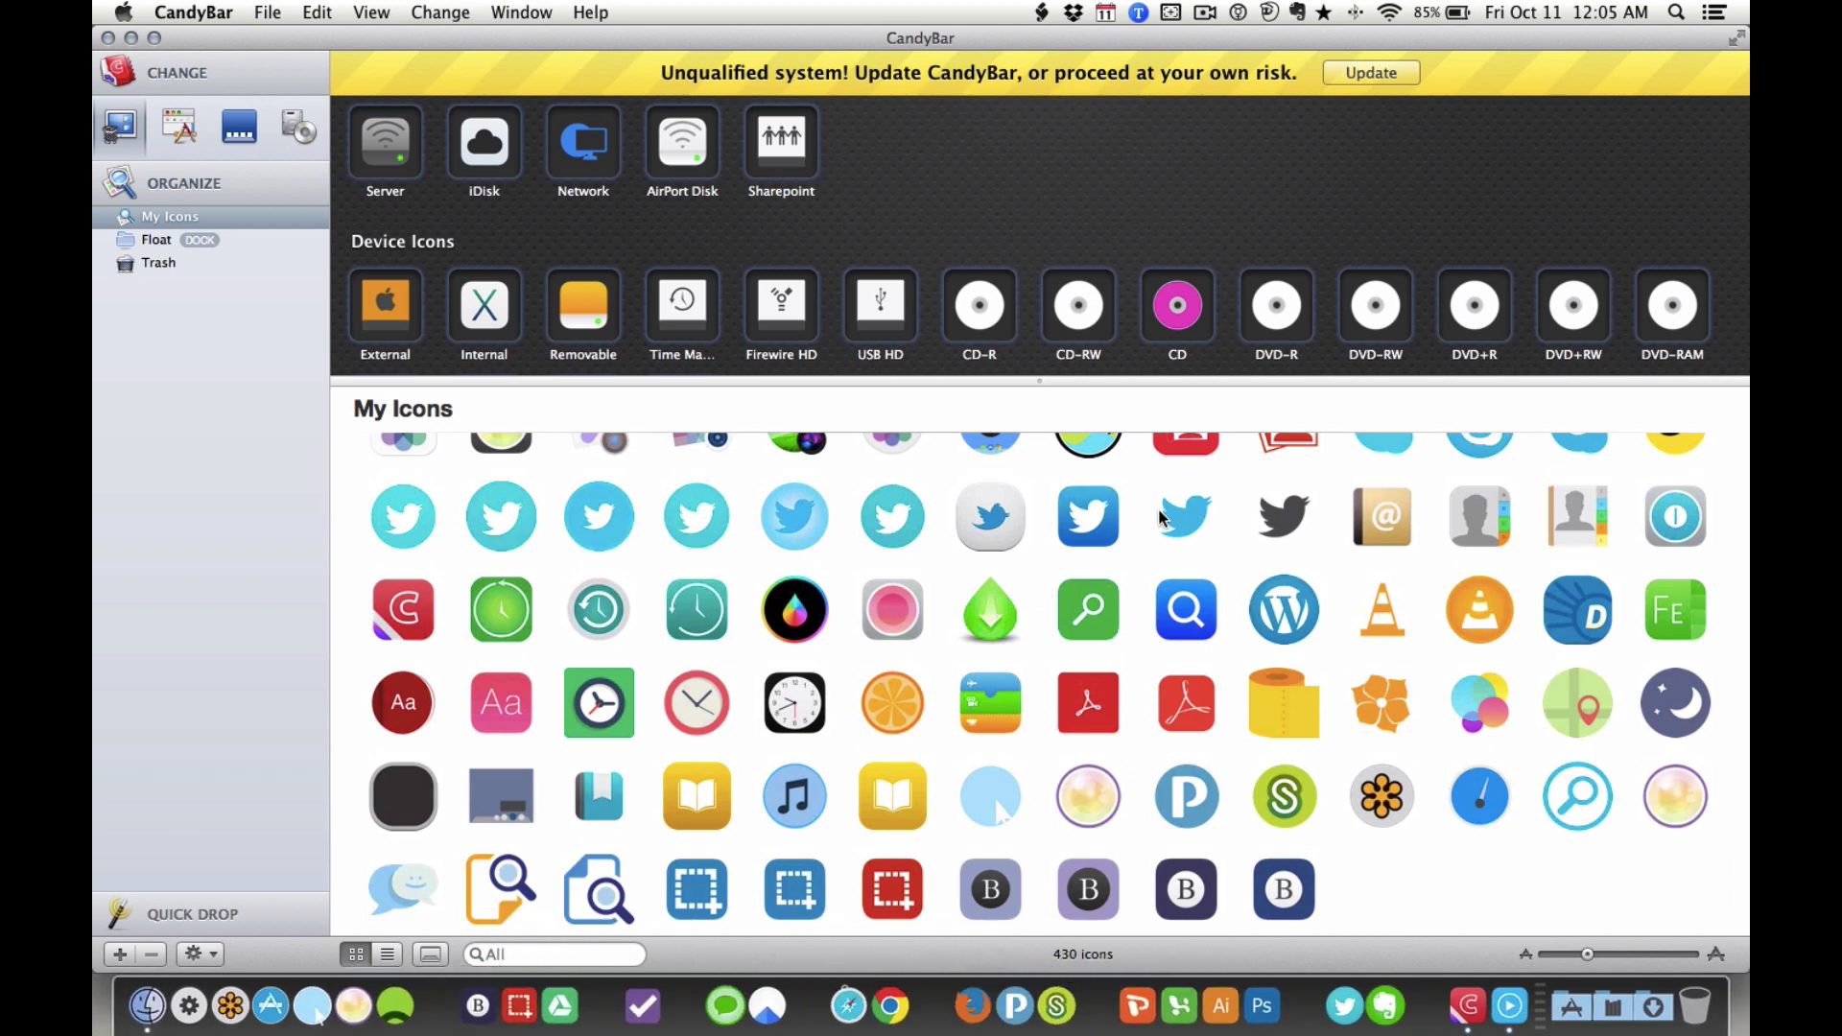
pyautogui.scroll(2, 1161, 523)
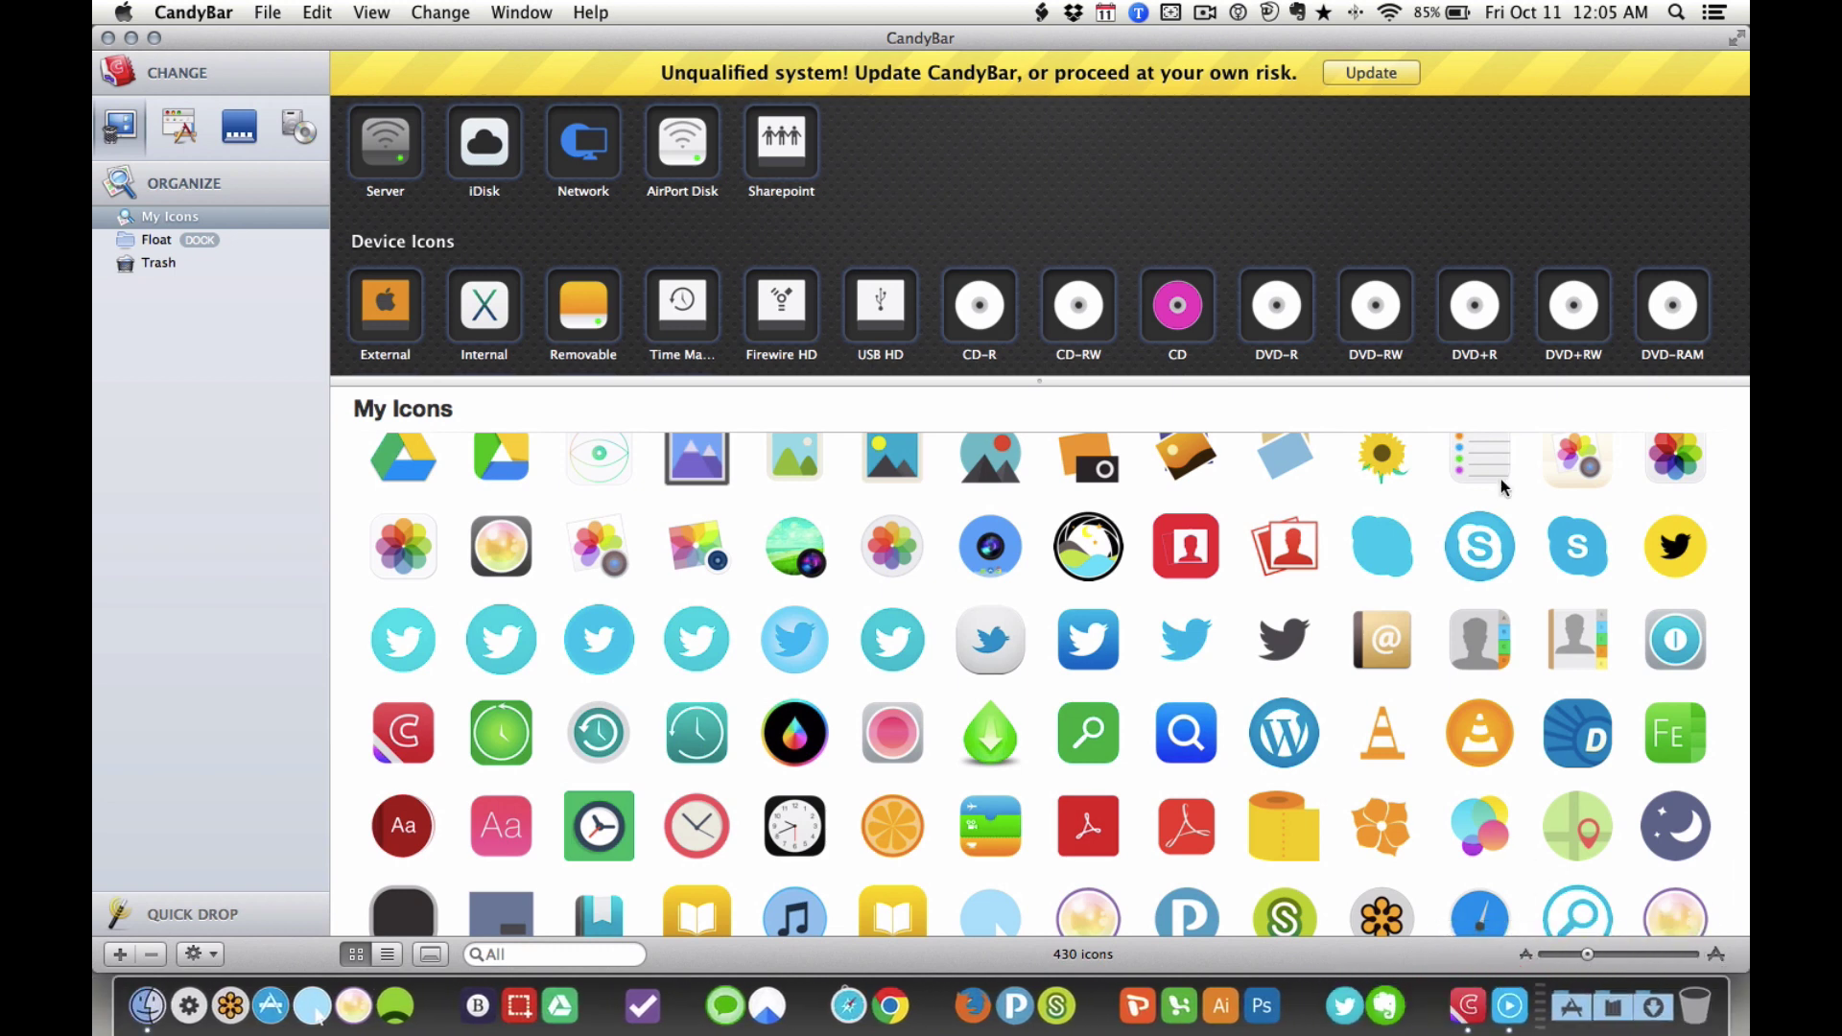
pyautogui.scroll(-2, 1401, 719)
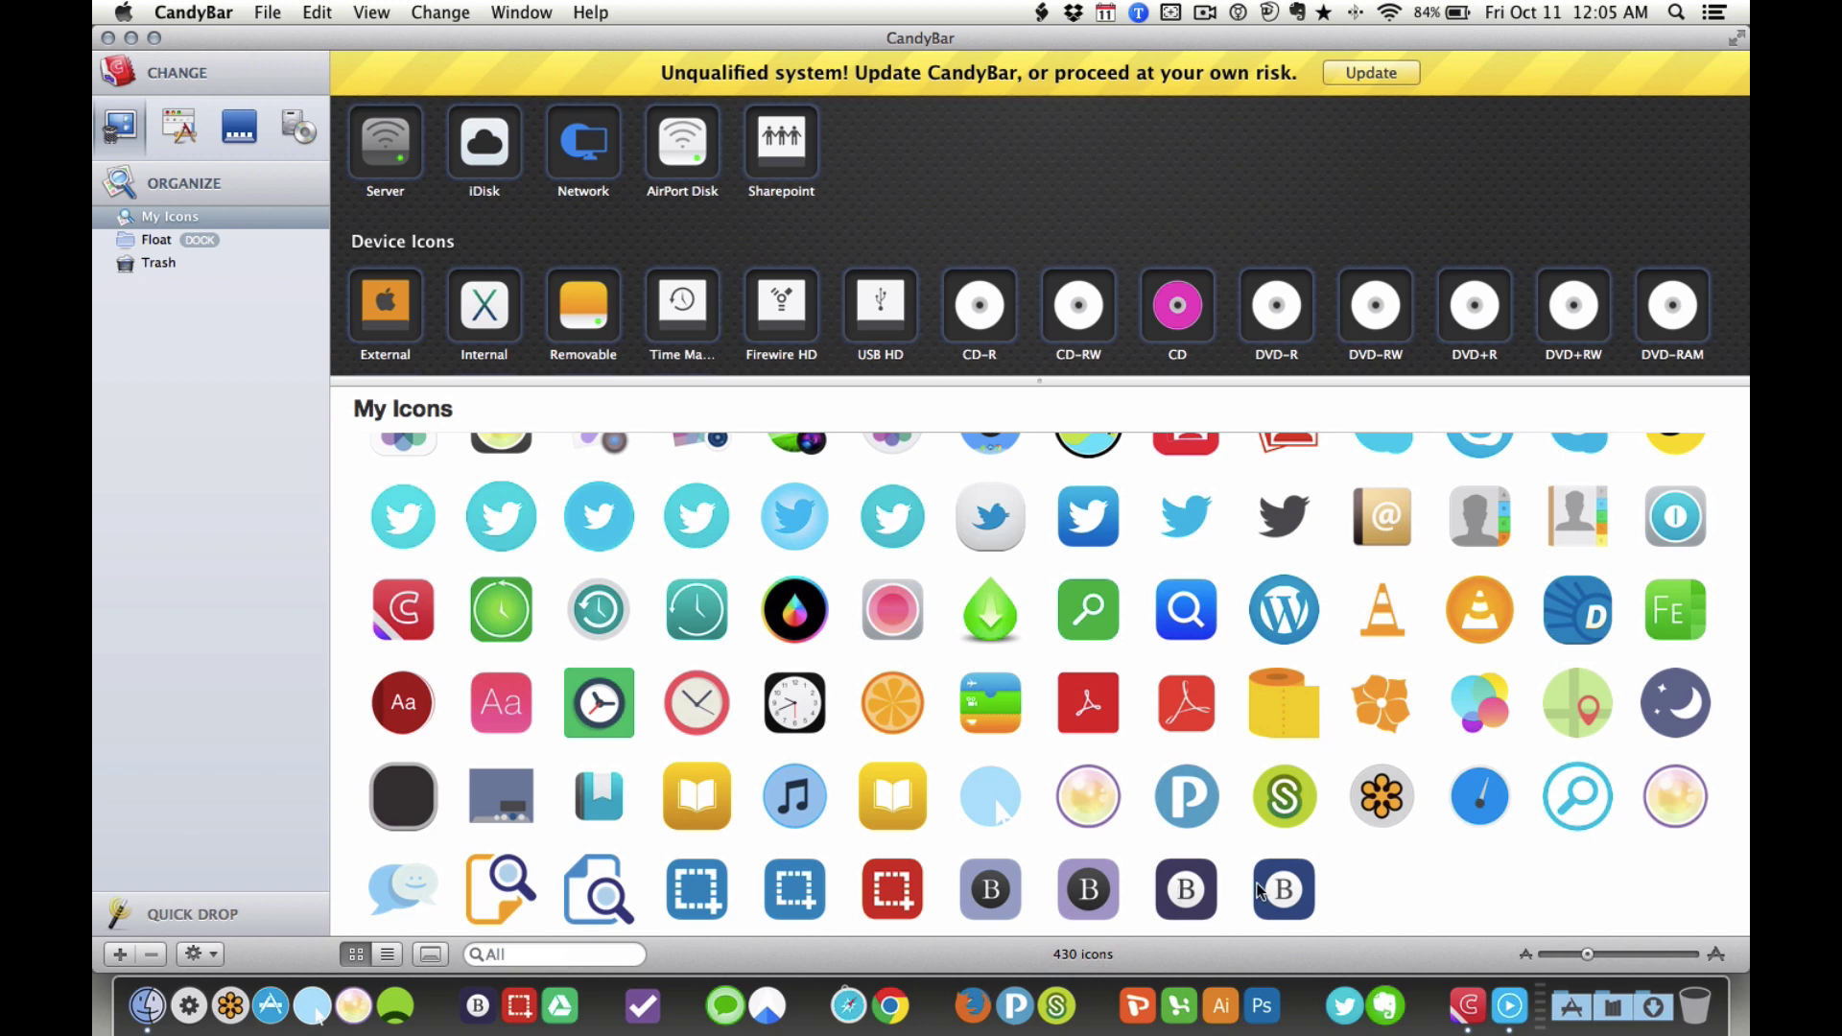
pyautogui.click(1190, 890)
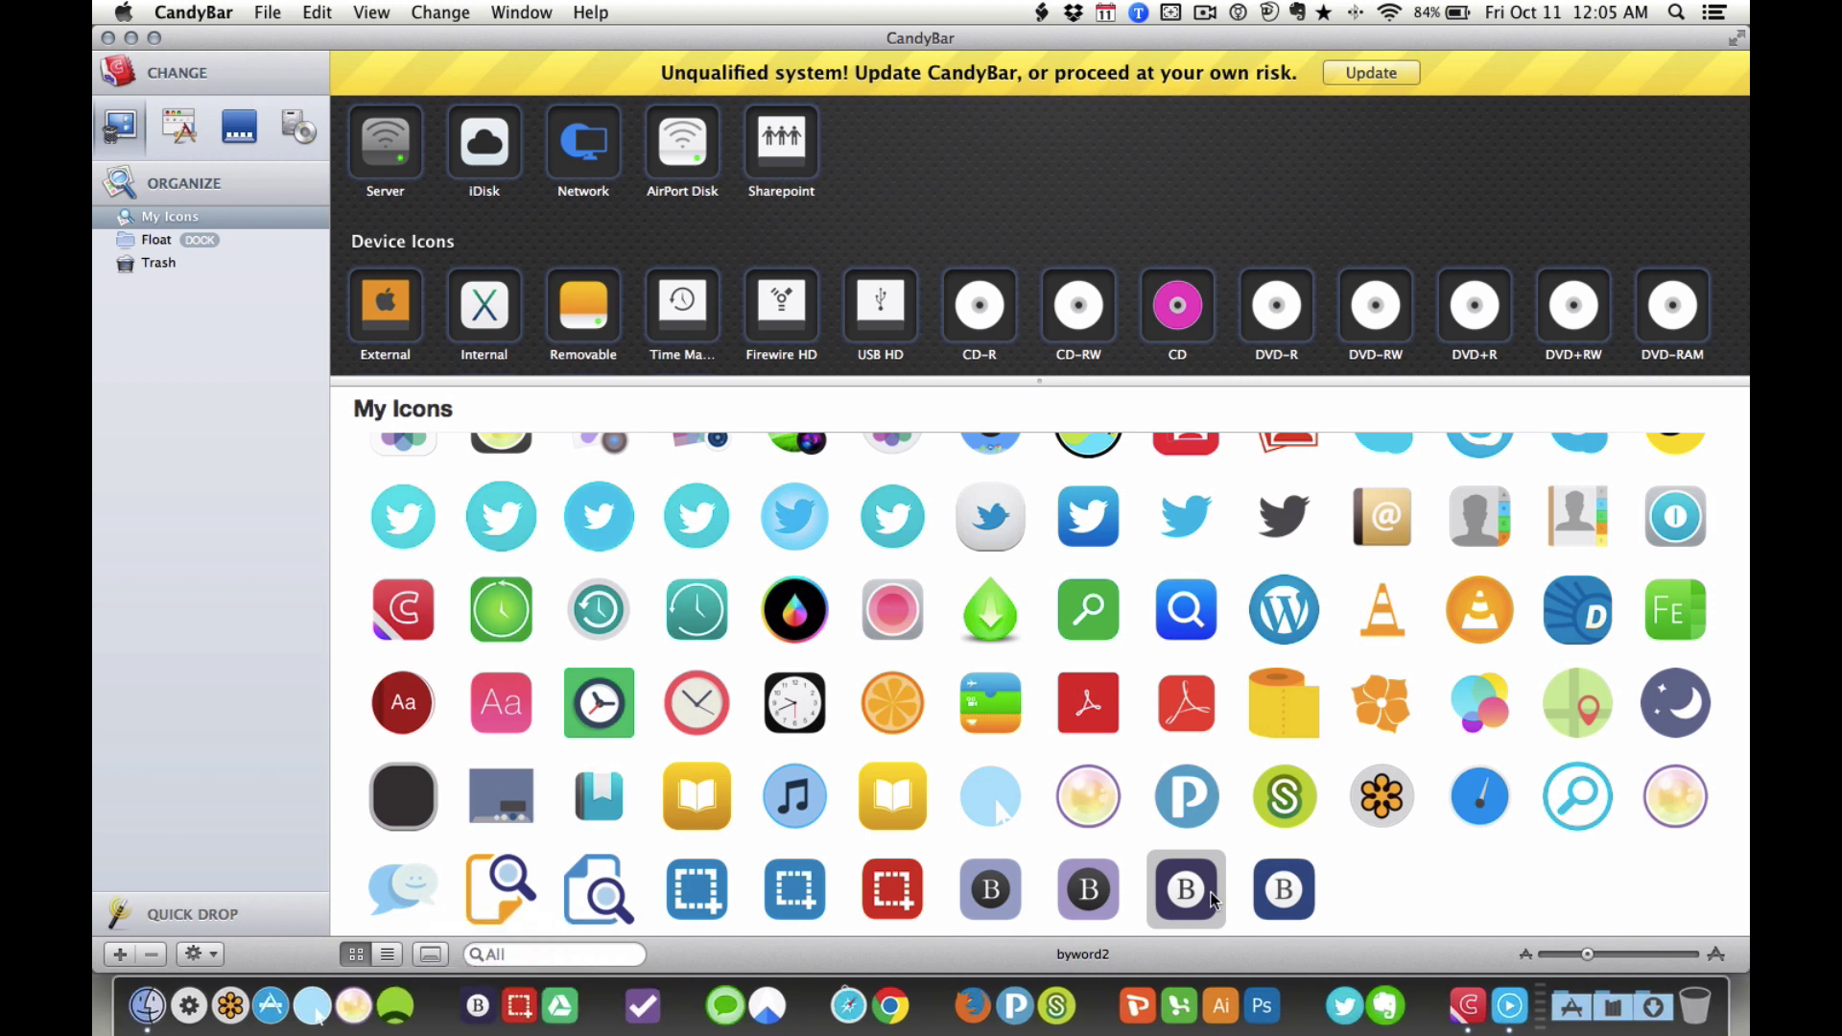
pyautogui.click(1266, 892)
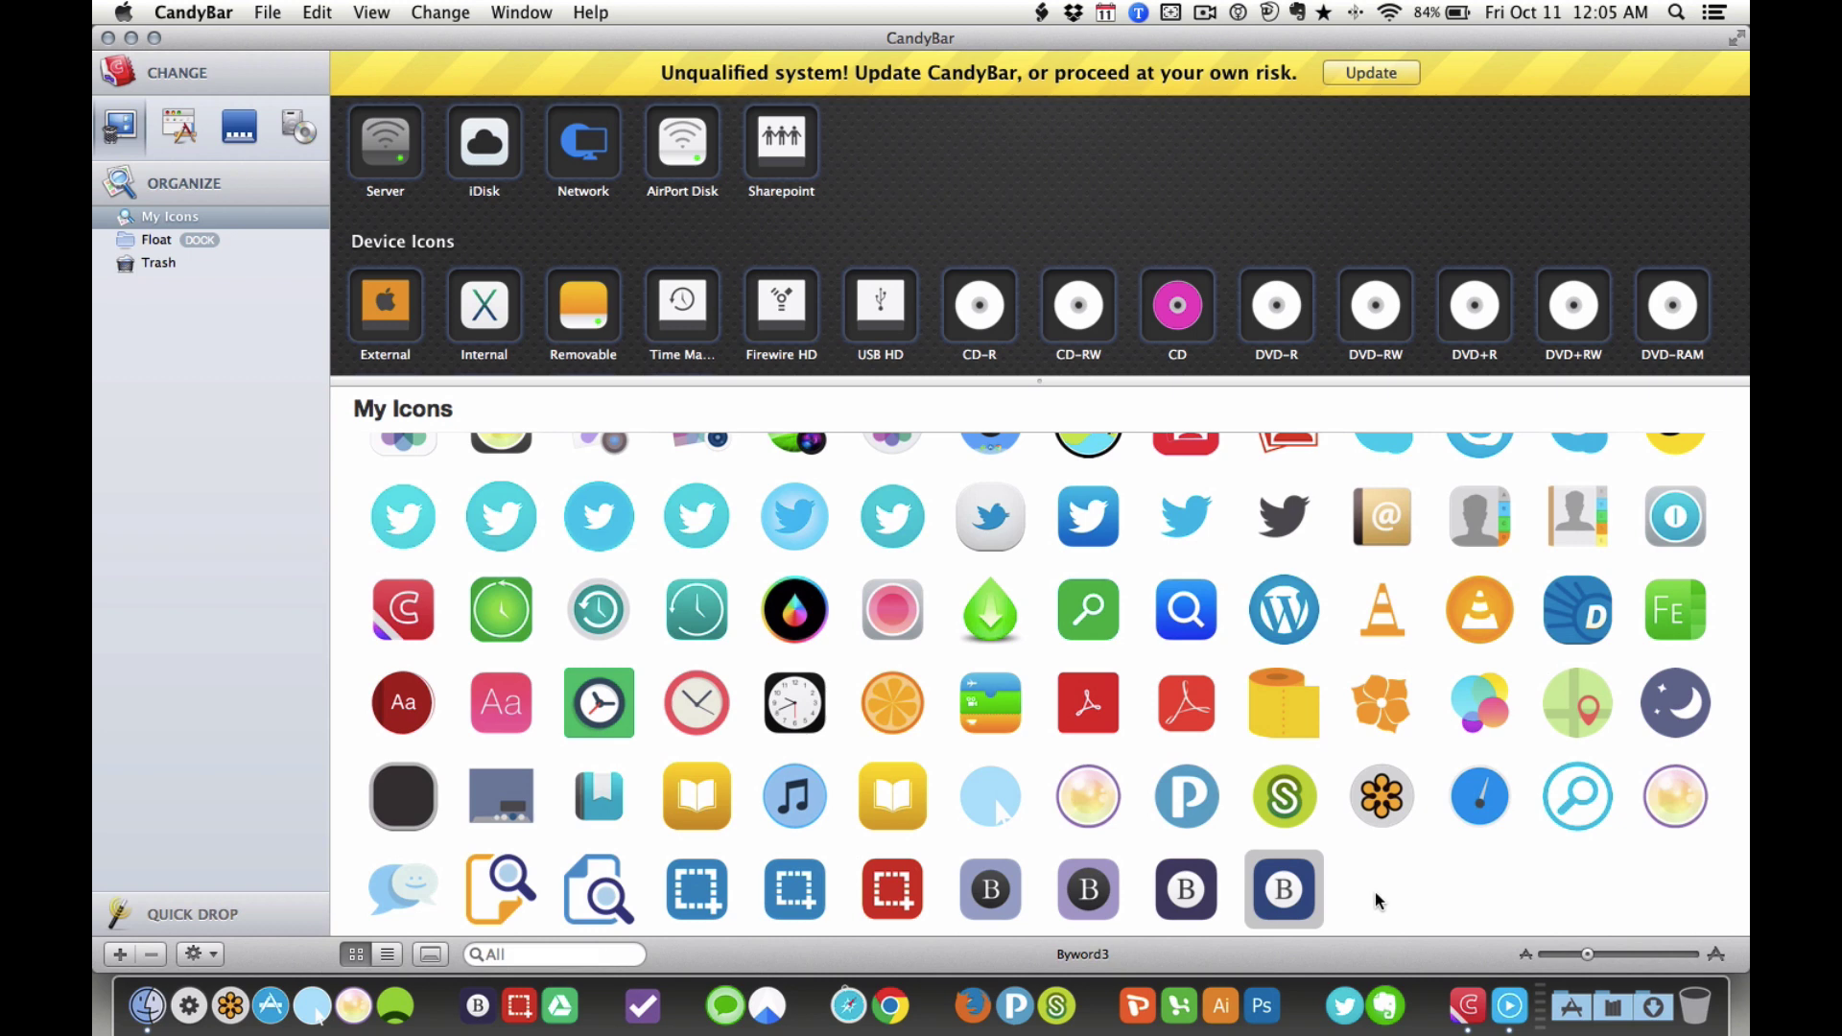
# Step: Back in application icons, drag the Twitter bird icon onto DVD Player
pyautogui.click(181, 119)
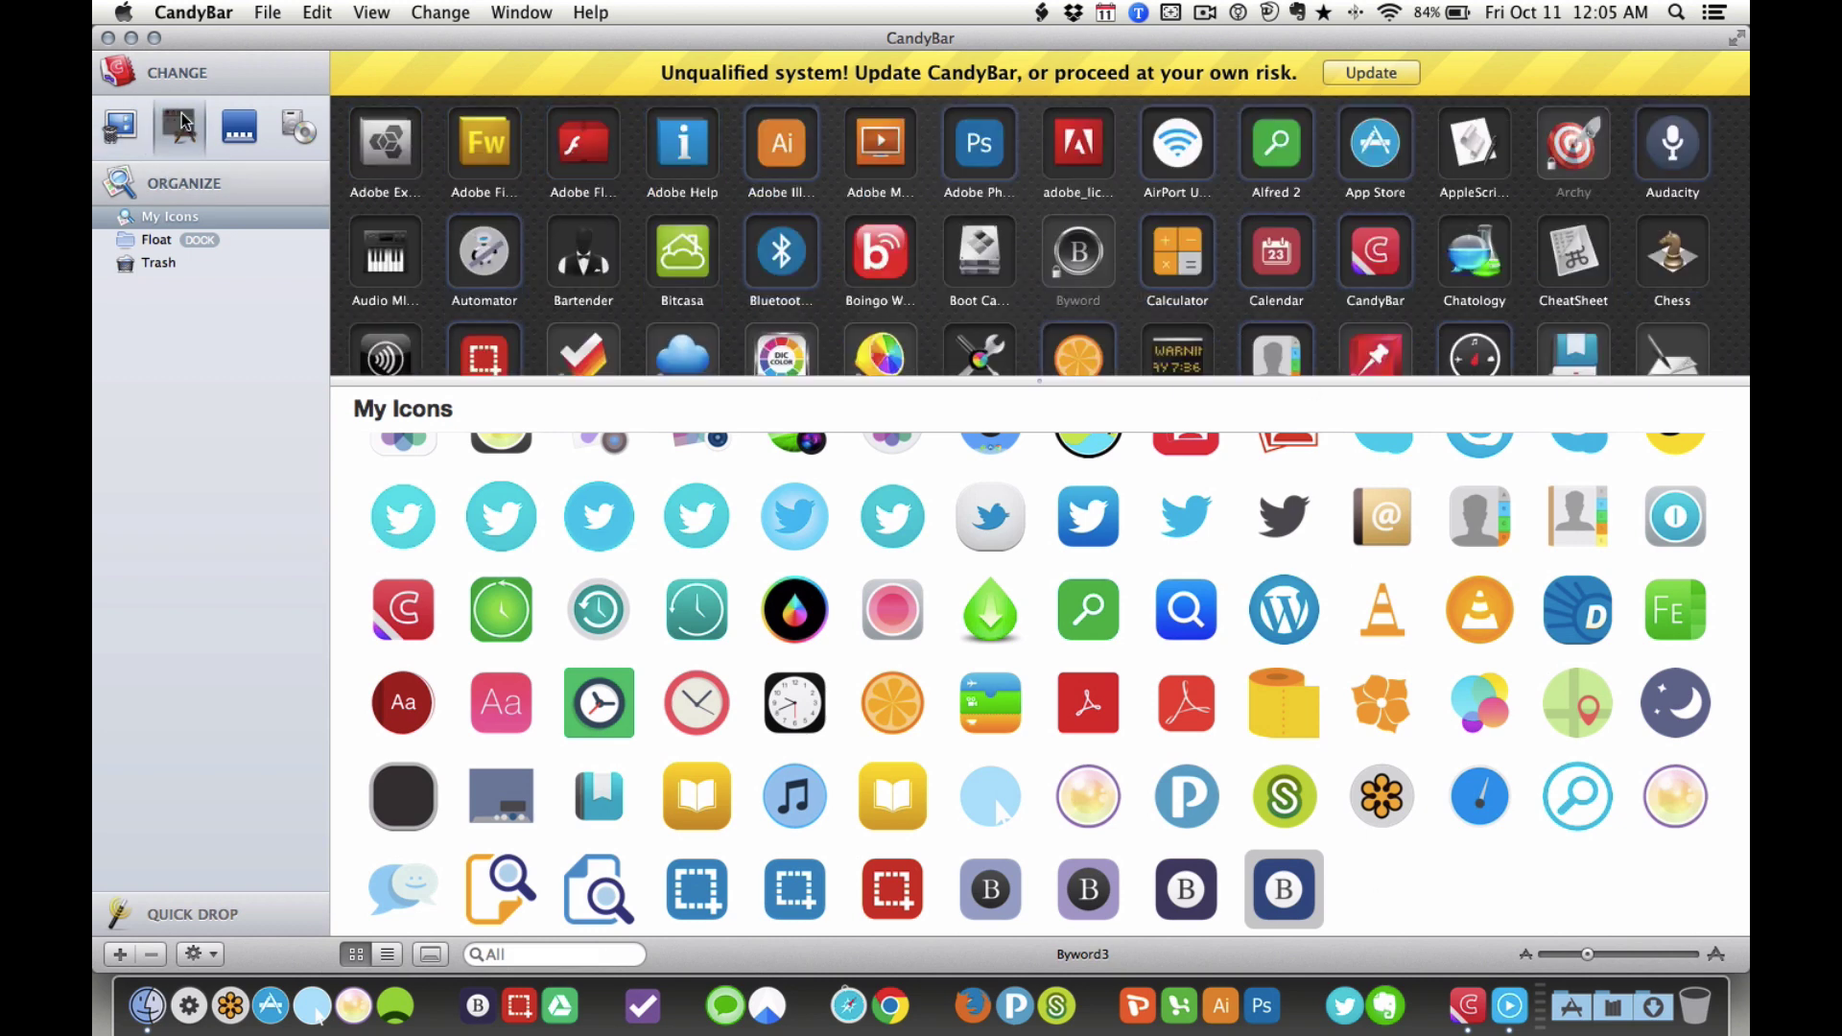
pyautogui.click(1080, 267)
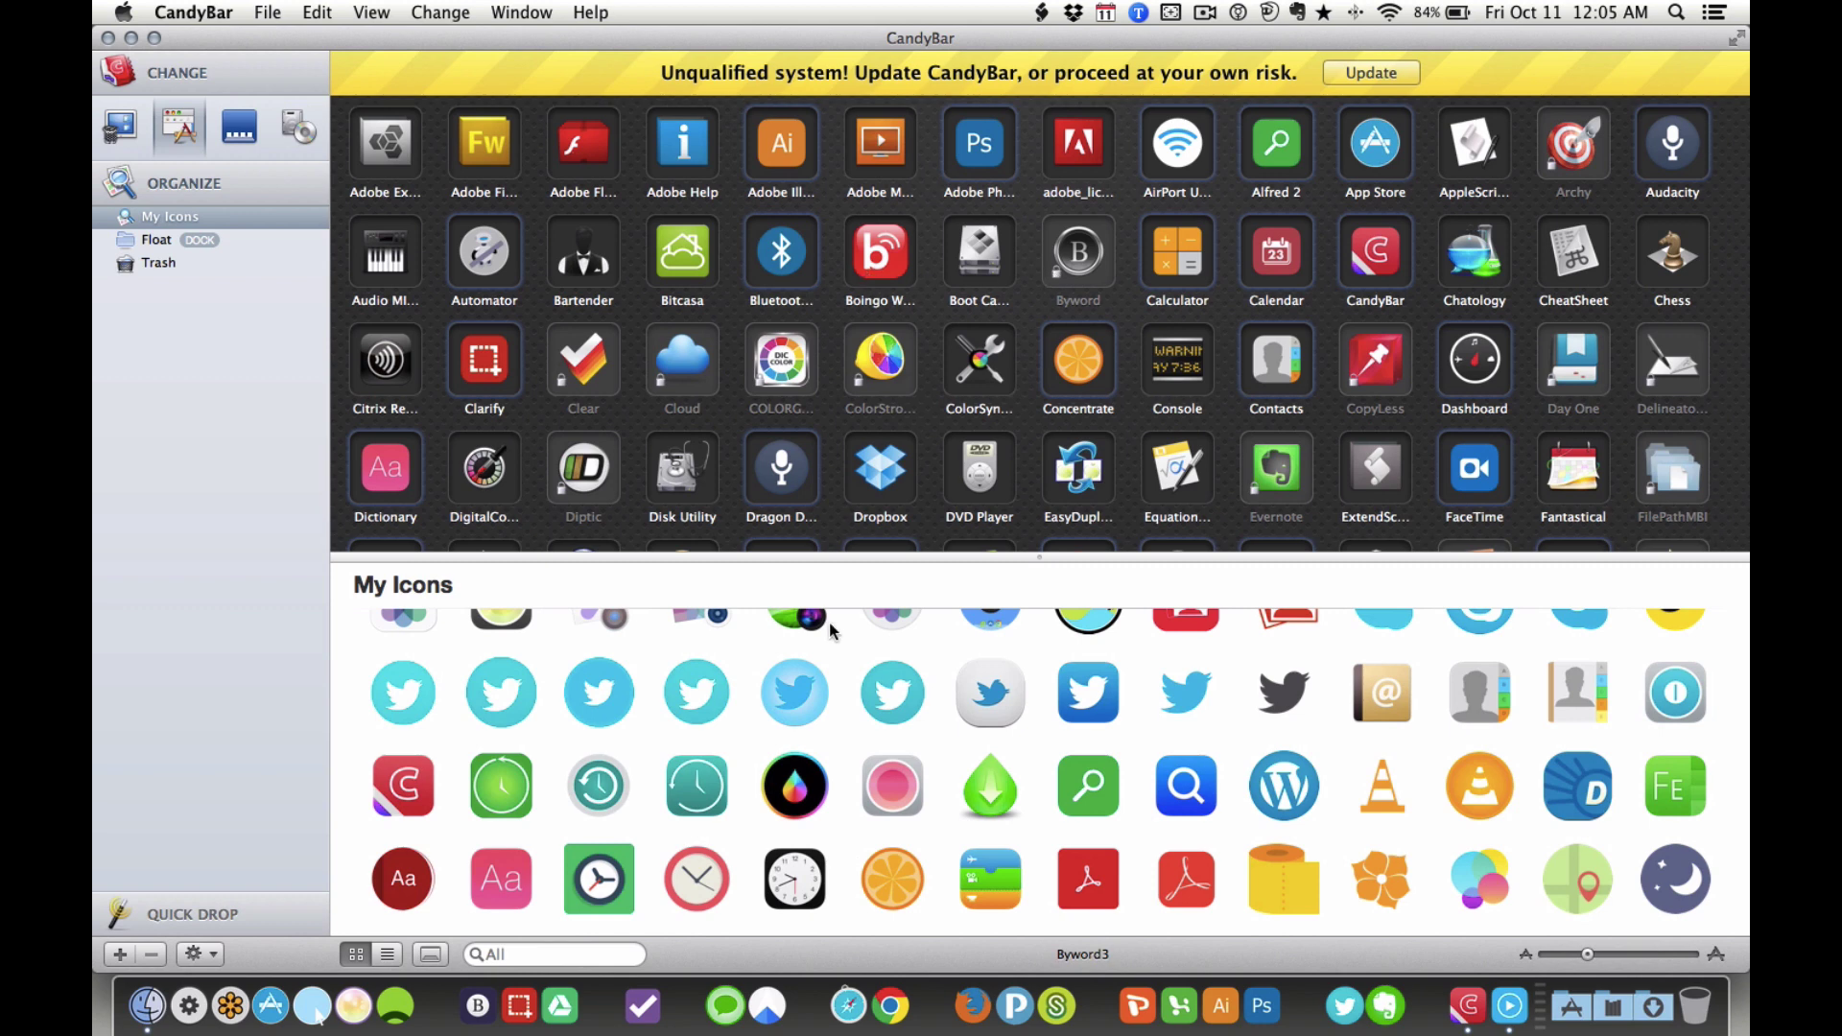
pyautogui.moveTo(892, 691); pyautogui.dragTo(984, 482)
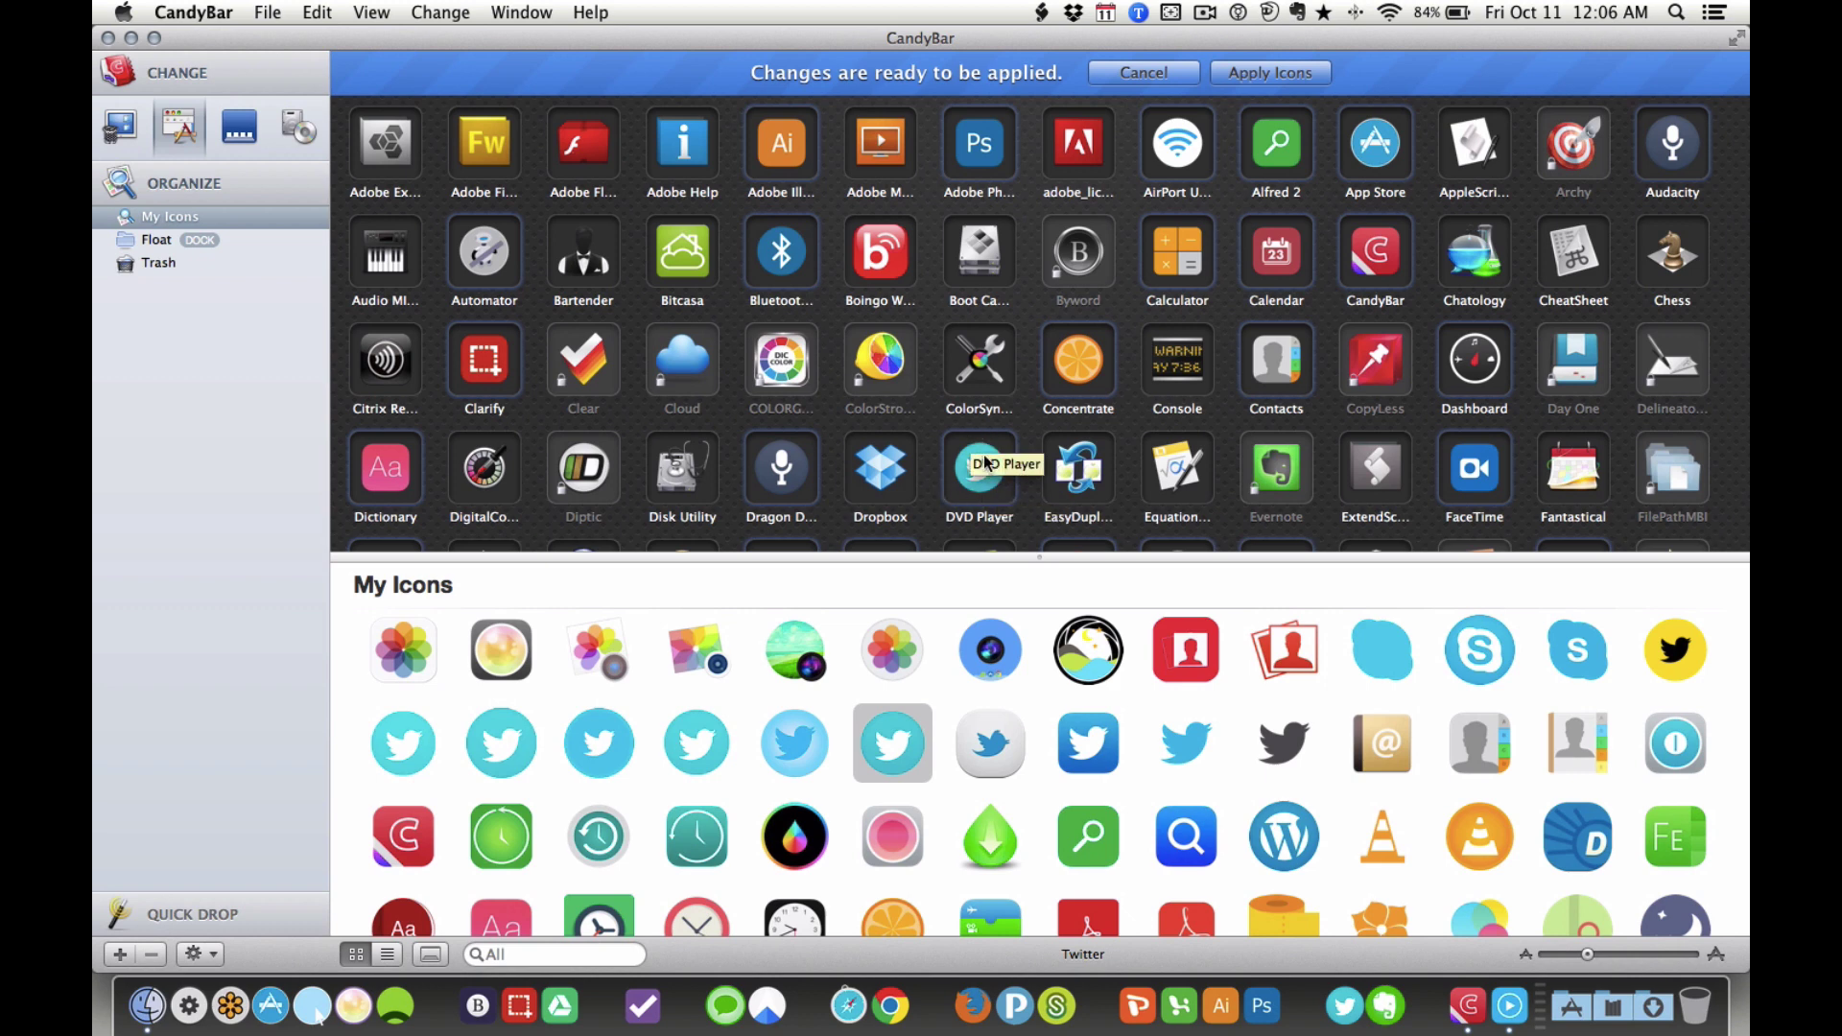
pyautogui.moveTo(1259, 497); pyautogui.dragTo(1388, 998)
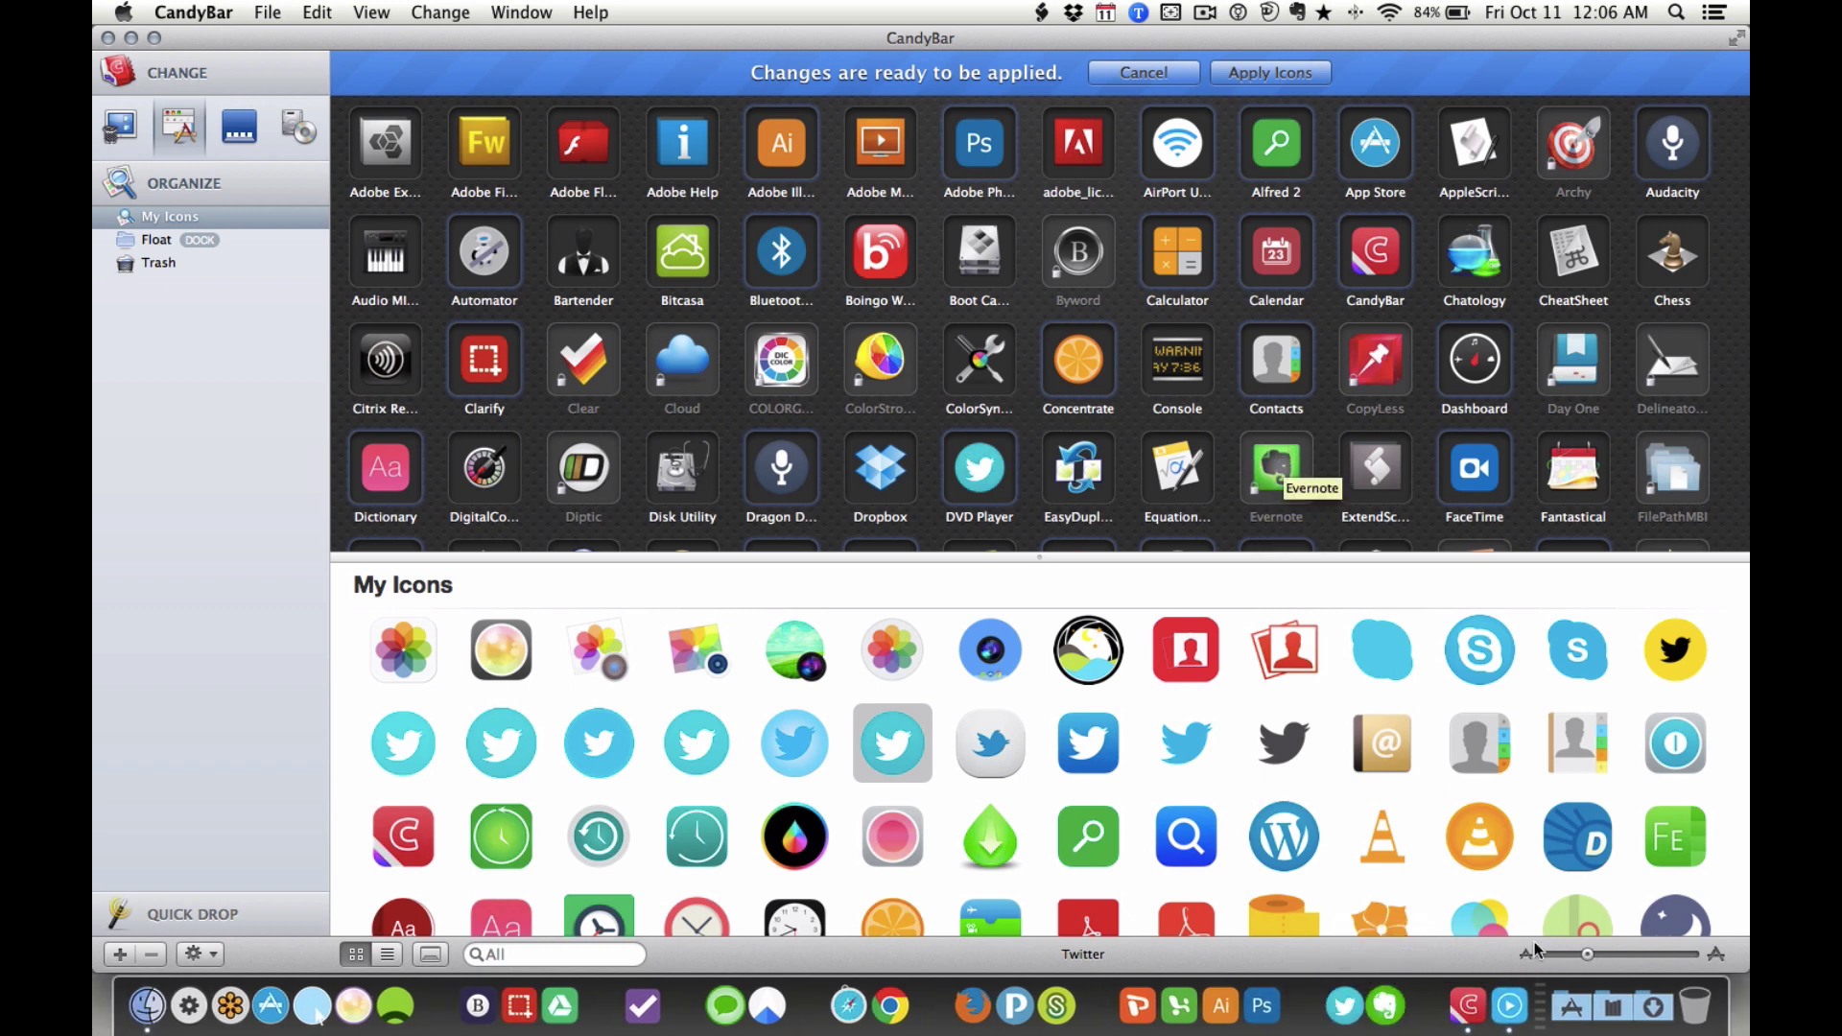
# Step: Search the Applications folder for 'byword' and open Byword.app's Info window
pyautogui.click(1561, 1001)
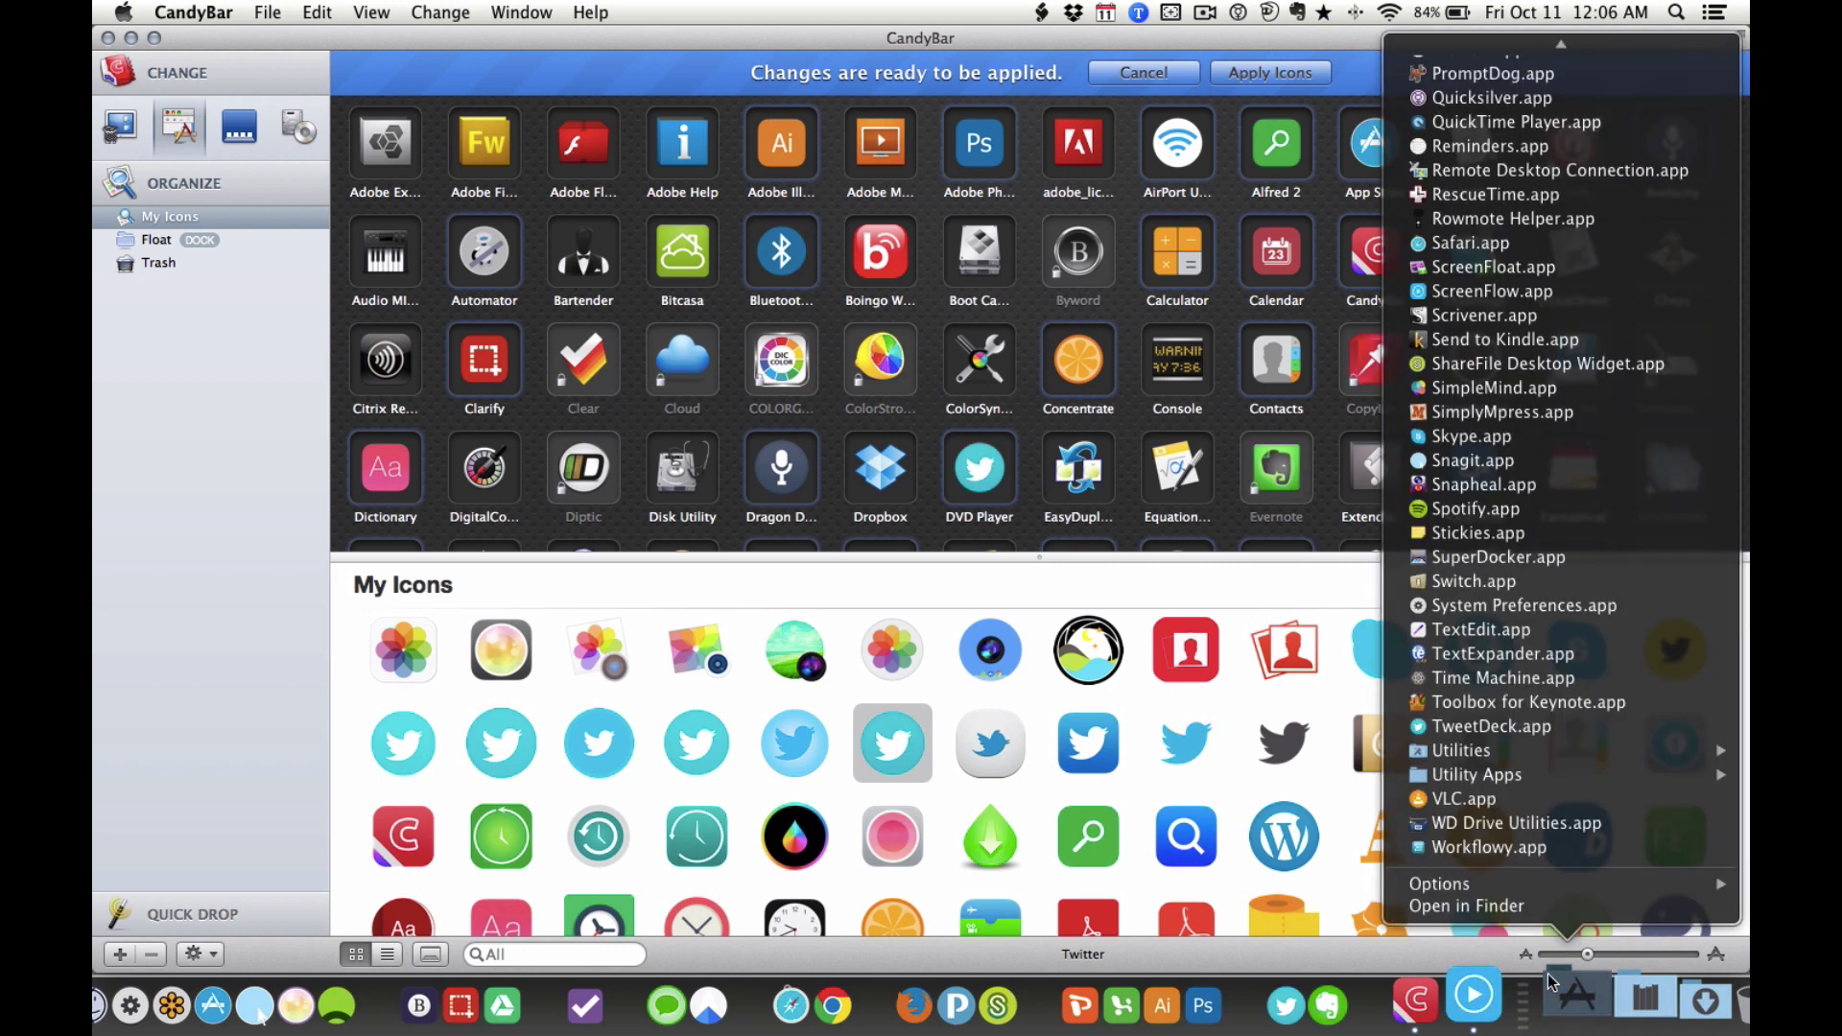
pyautogui.click(1513, 907)
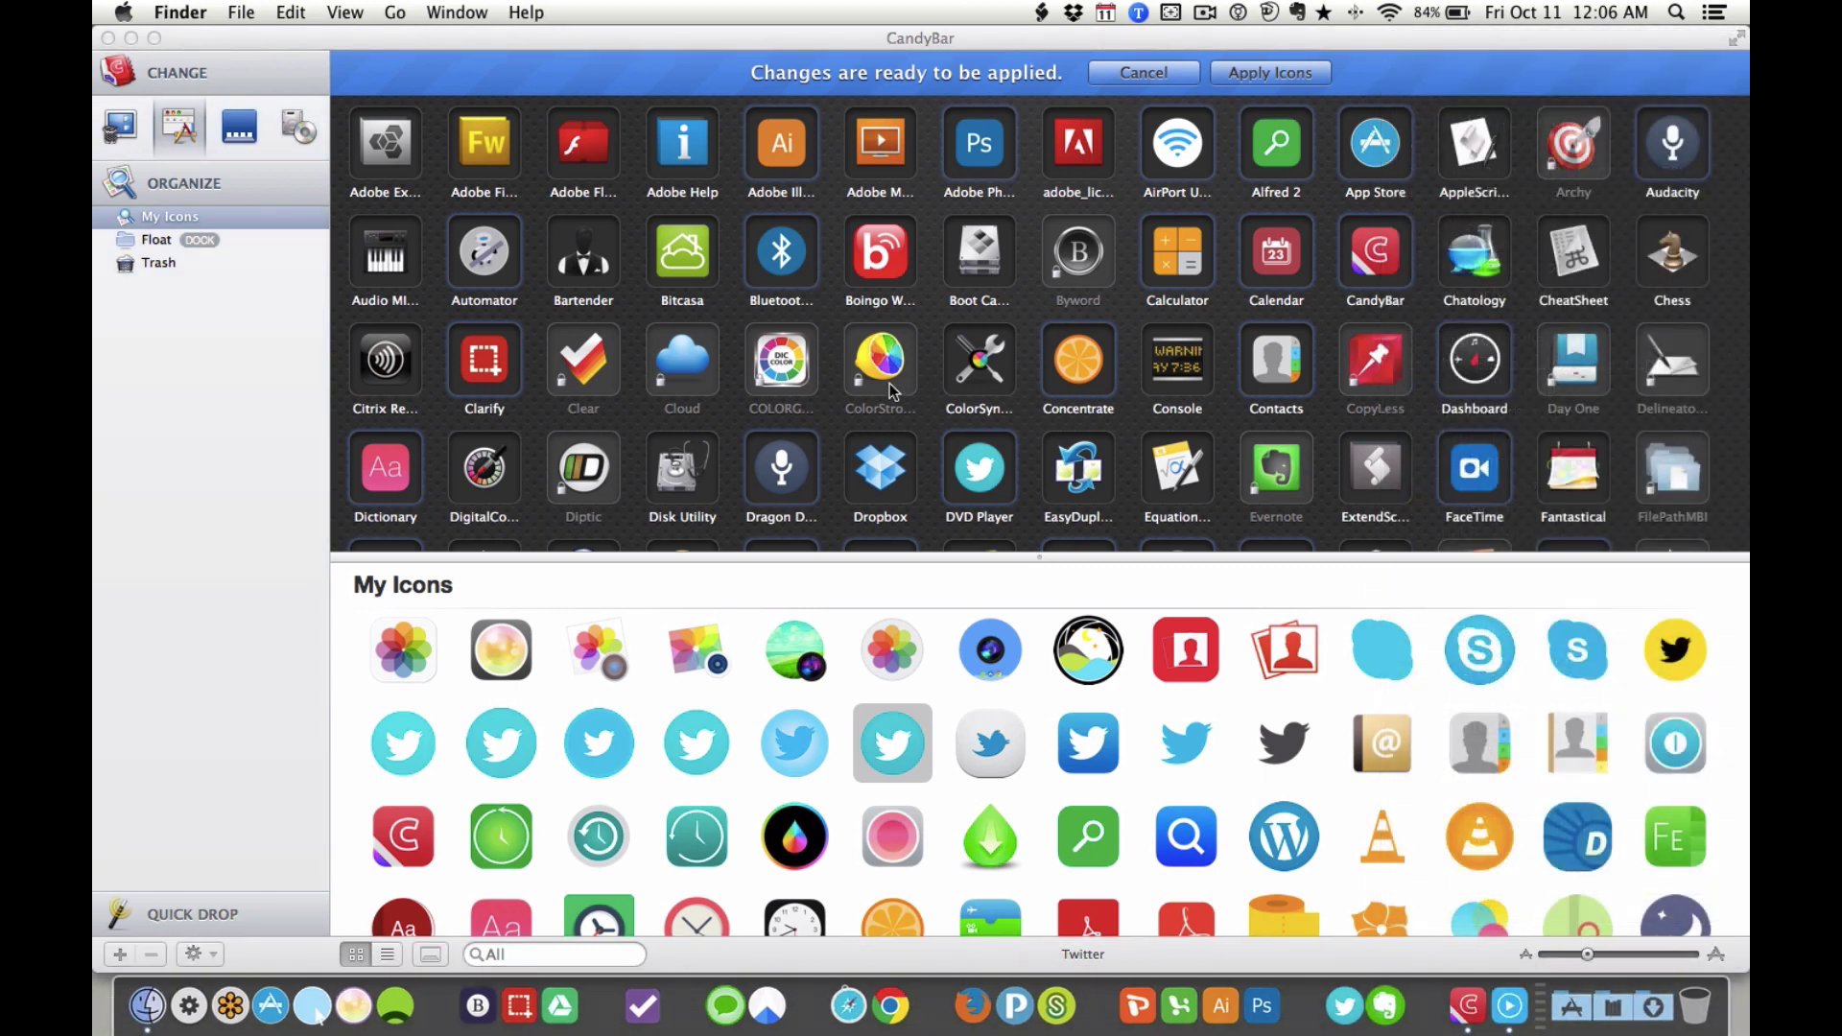
pyautogui.write('by')
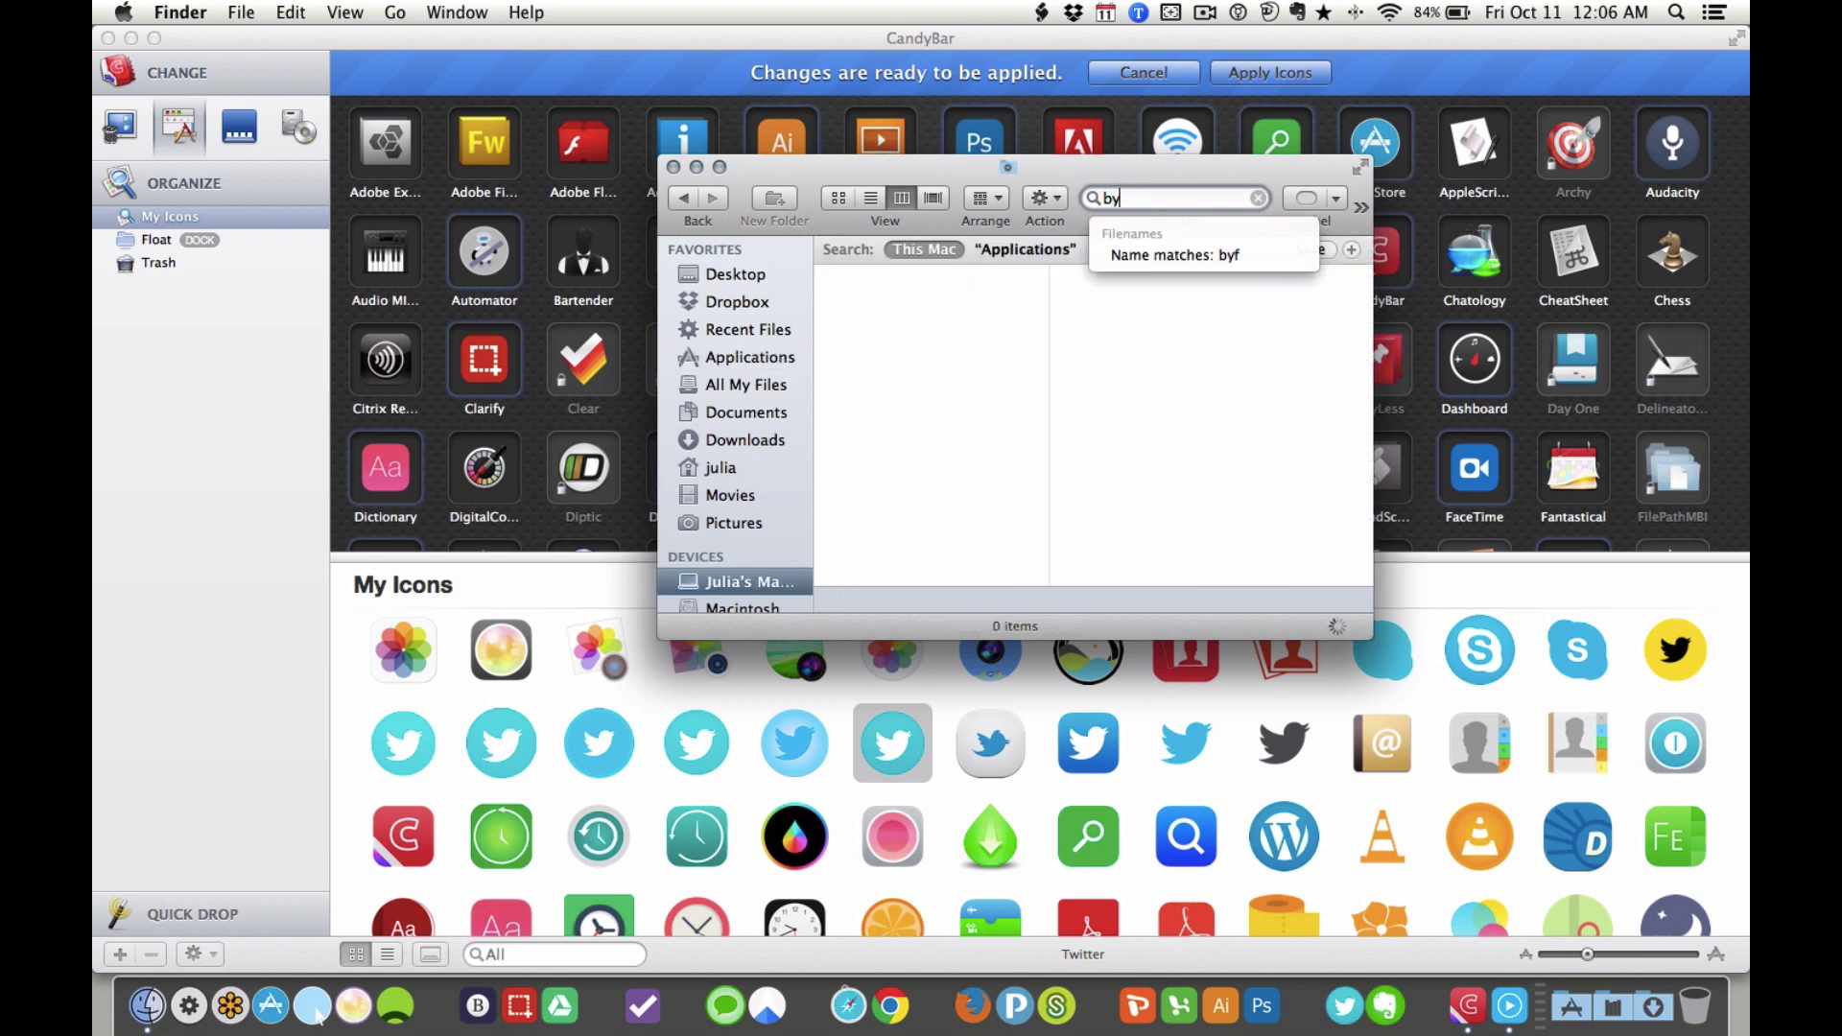
pyautogui.press('BackSpace')
pyautogui.write('yword')
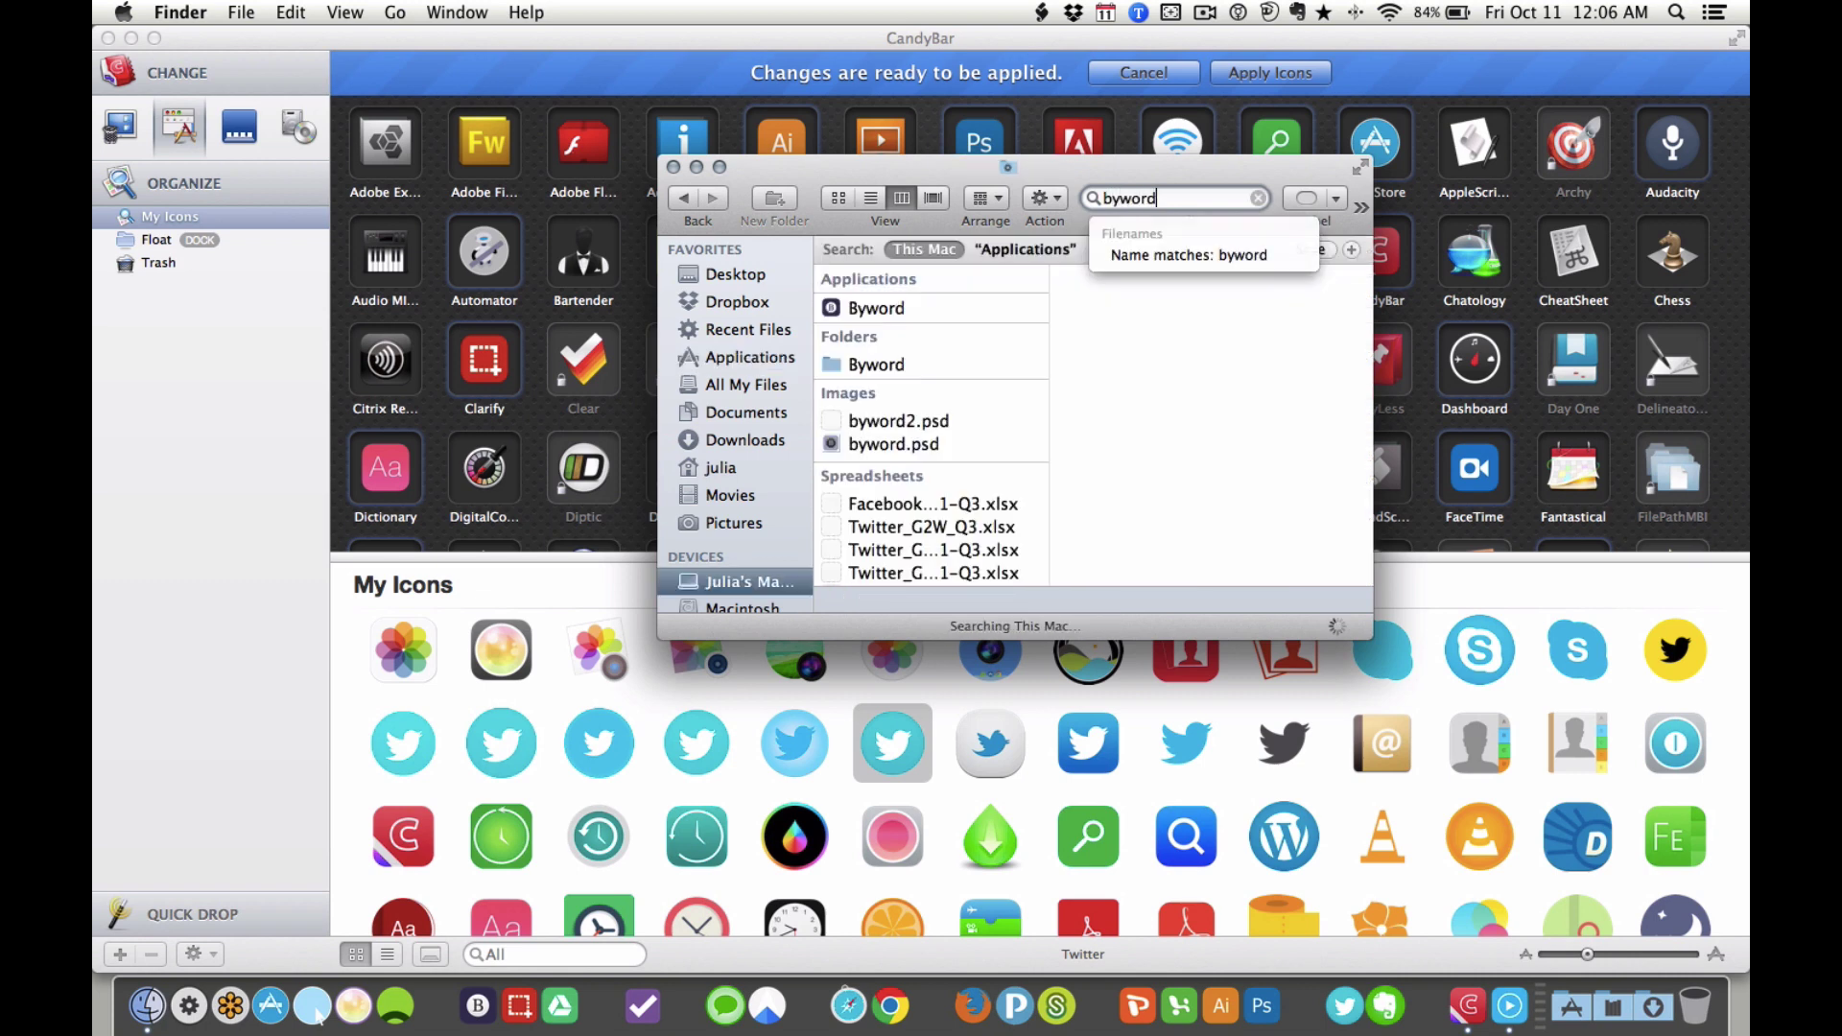
pyautogui.click(899, 317)
pyautogui.click(899, 317)
pyautogui.press('super+i')
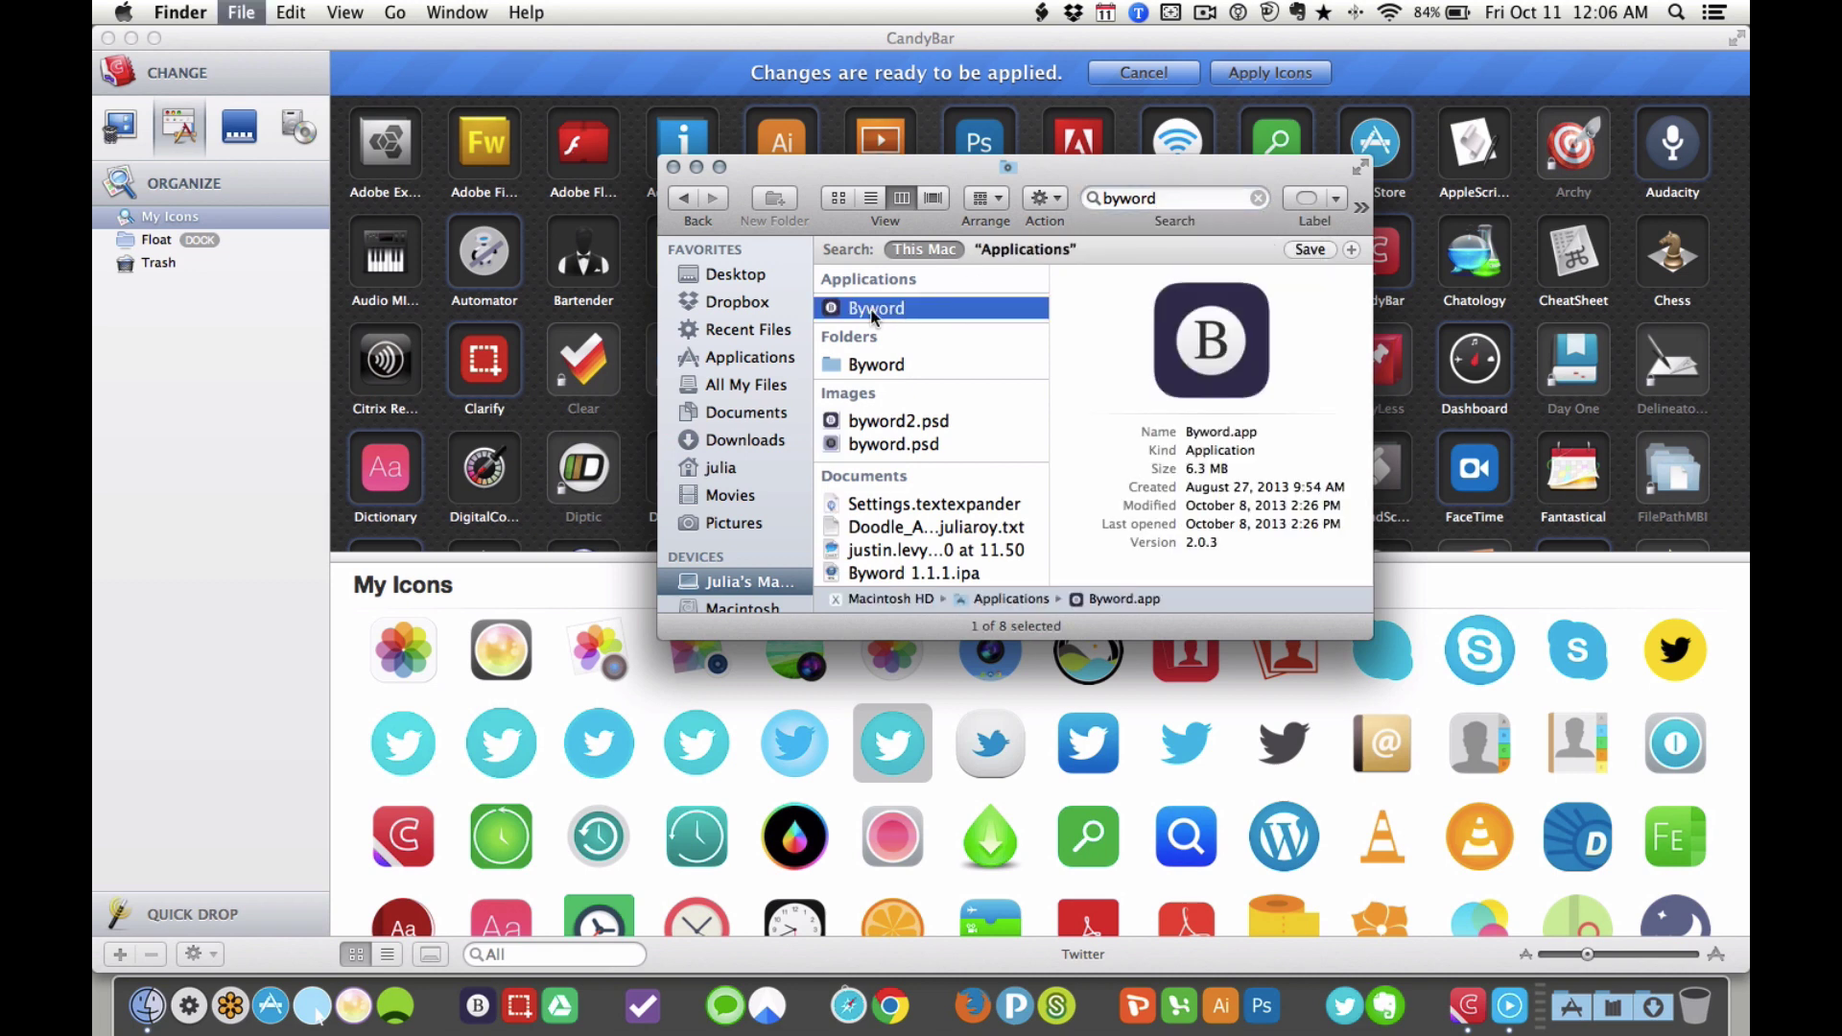
# Step: Select Byword's current icon in its Info window, then select the Byword3 icon in CandyBar
pyautogui.click(142, 100)
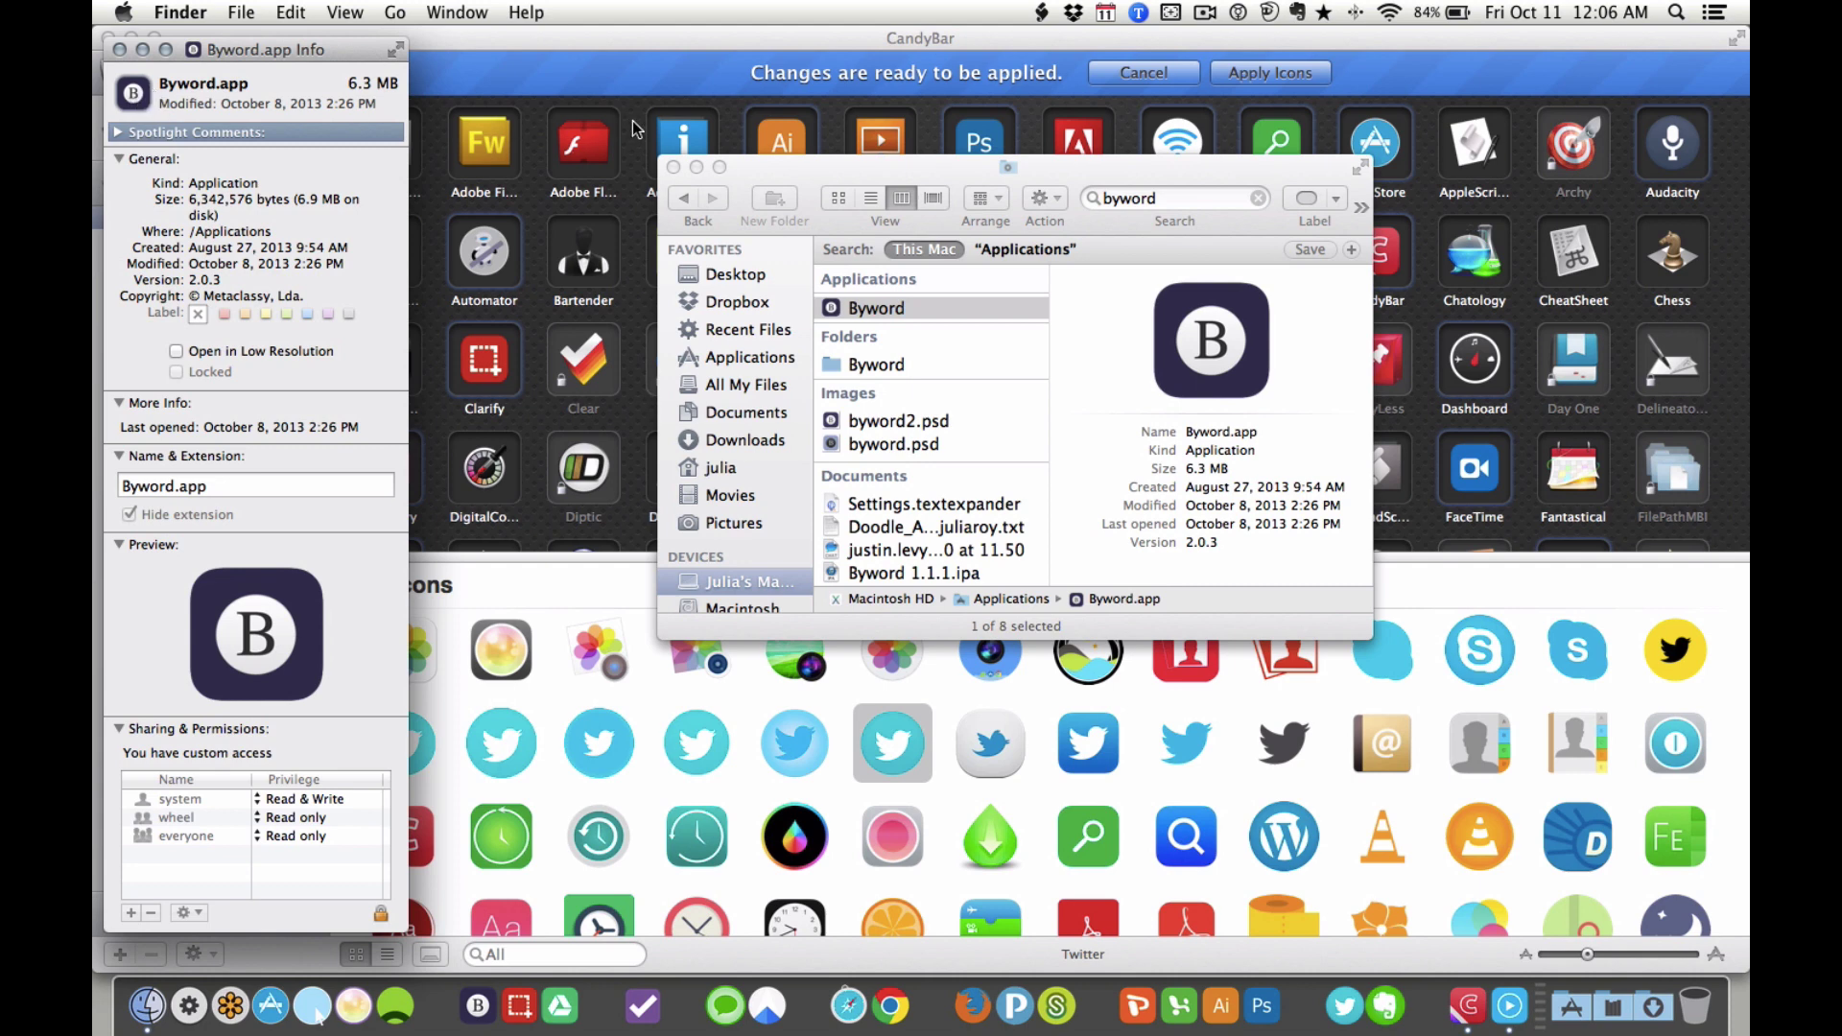
pyautogui.click(673, 168)
pyautogui.scroll(-5, 1247, 815)
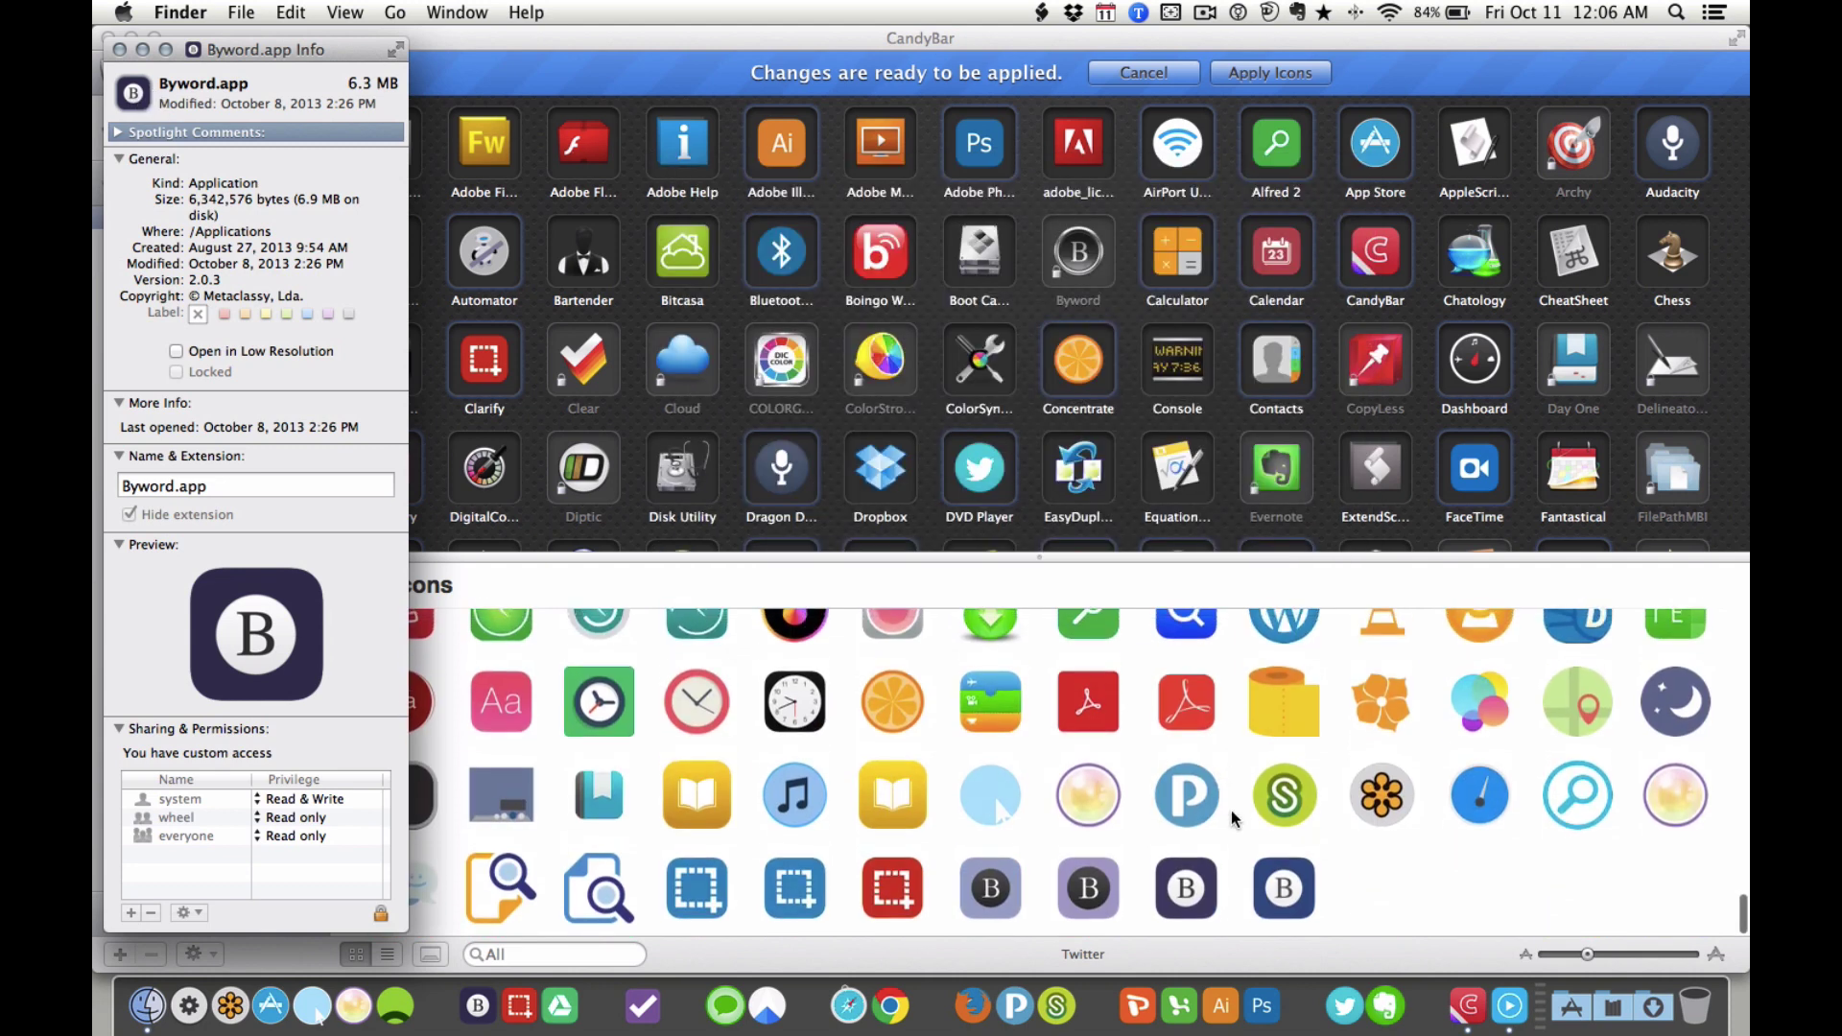
pyautogui.click(1288, 905)
pyautogui.press('super+v')
# Step: Export Byword3 as a 256-pixel PNG to the Desktop and reveal the Desktop
pyautogui.rightClick(1288, 905)
pyautogui.moveTo(1372, 941)
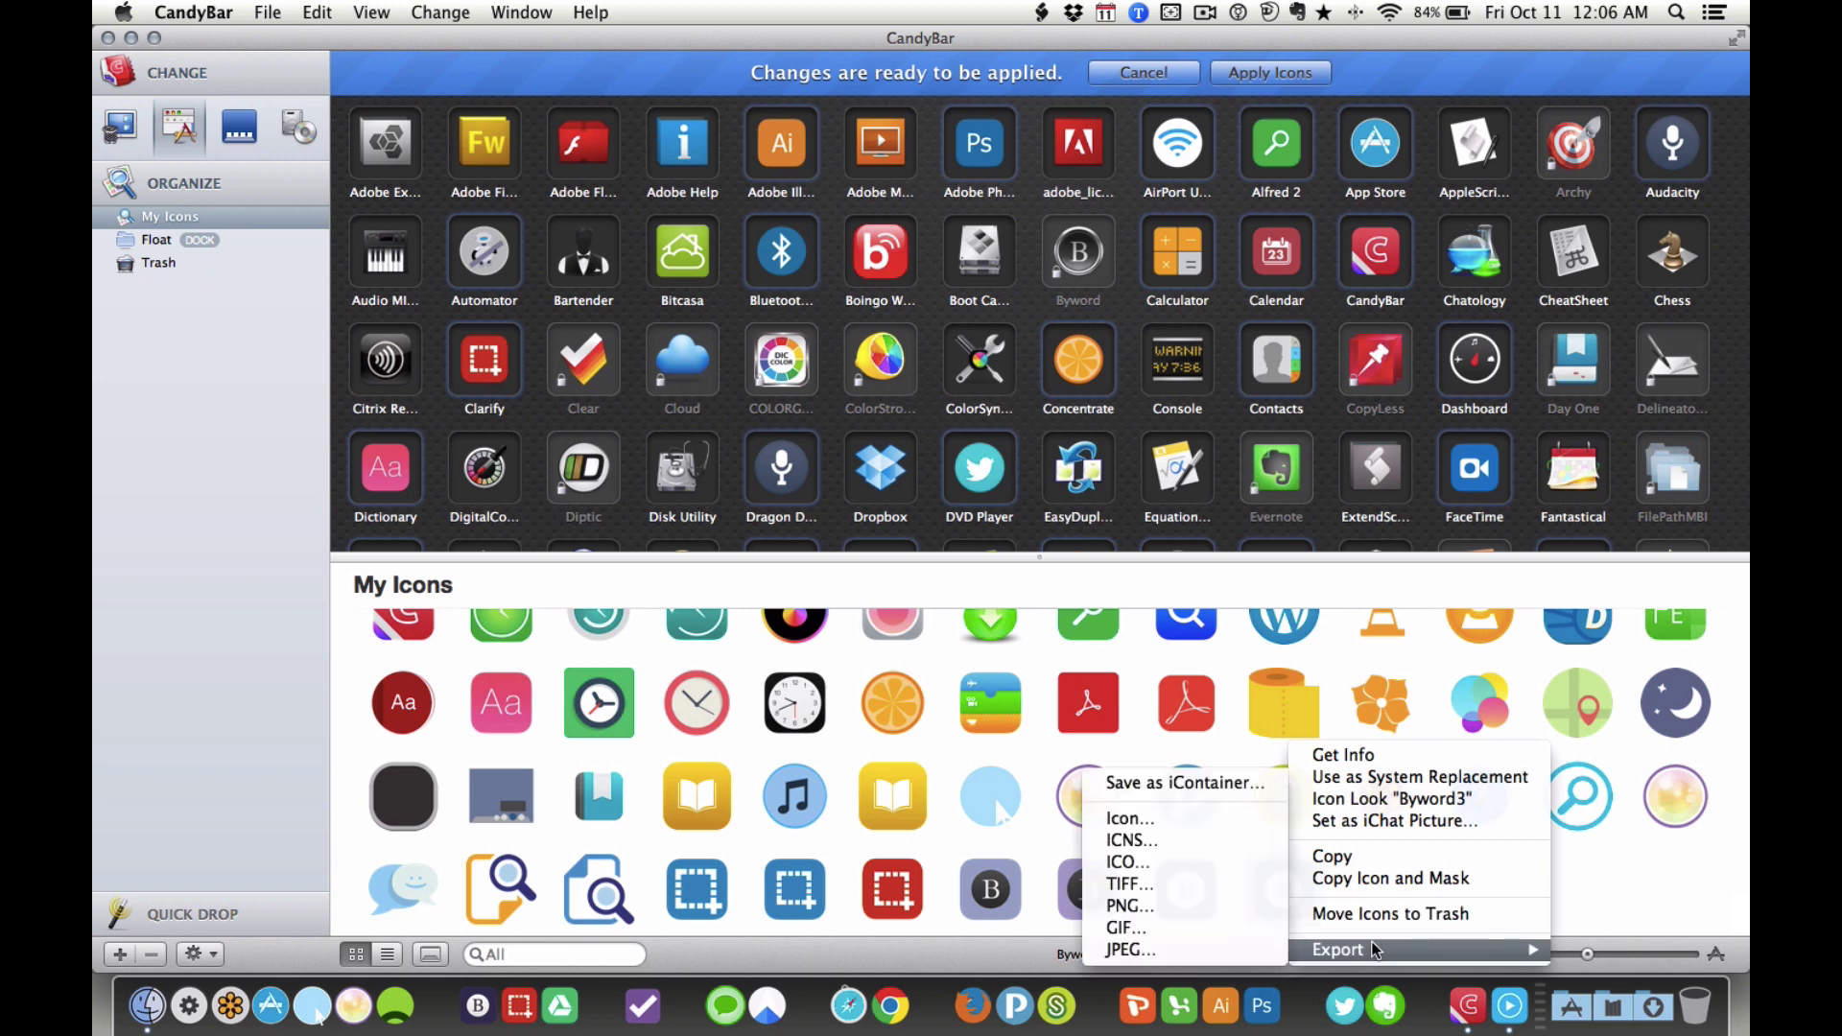
pyautogui.click(1195, 906)
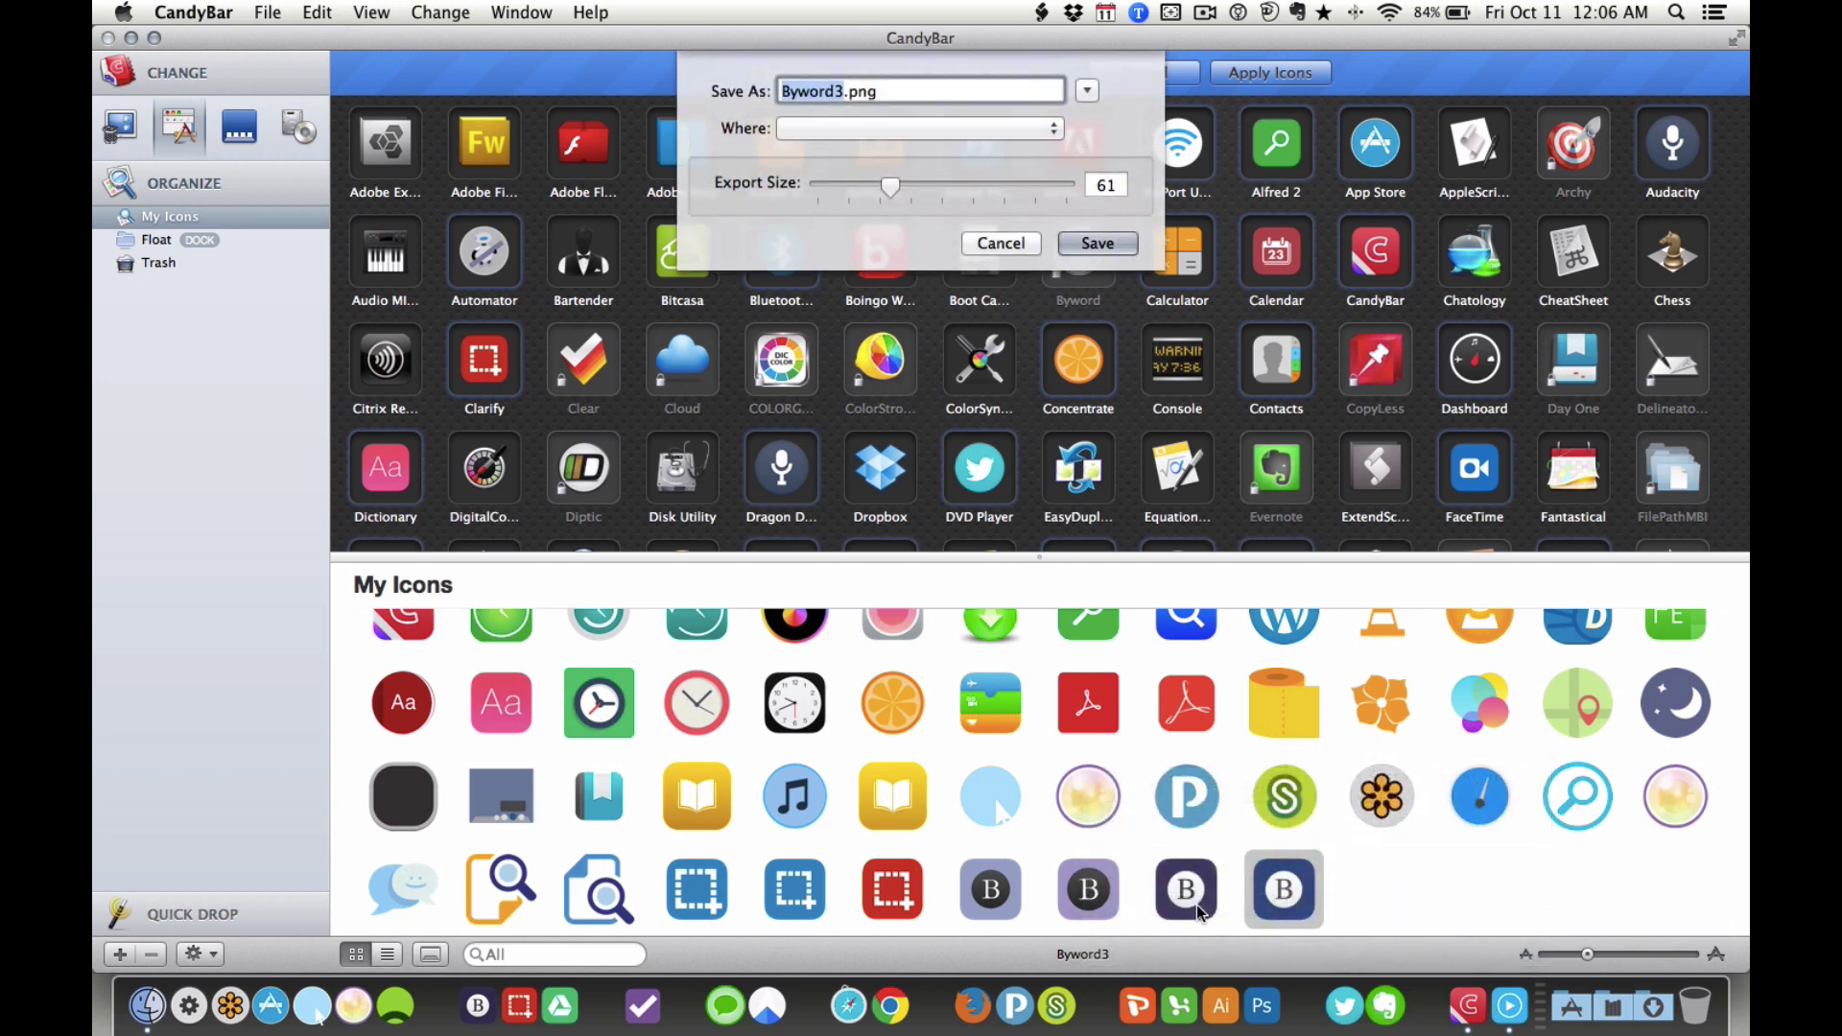
pyautogui.click(1106, 185)
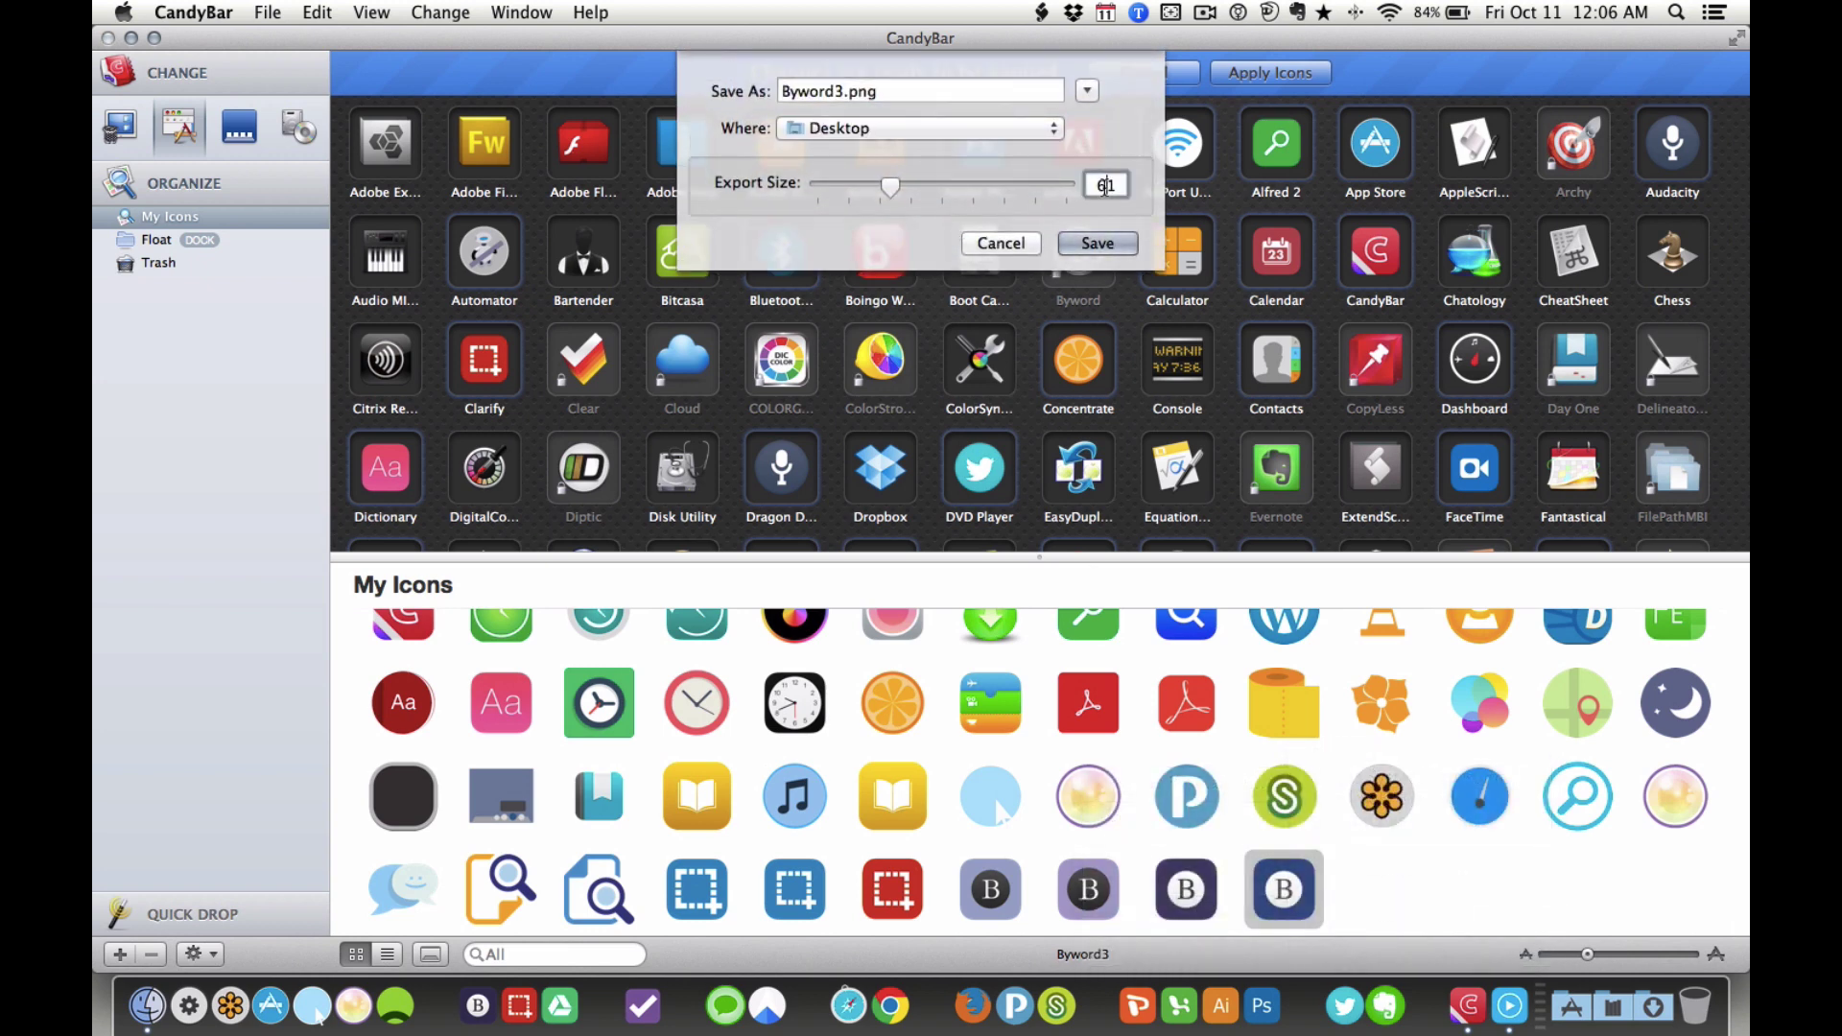
pyautogui.doubleClick(1105, 185)
pyautogui.write('256')
pyautogui.click(1094, 244)
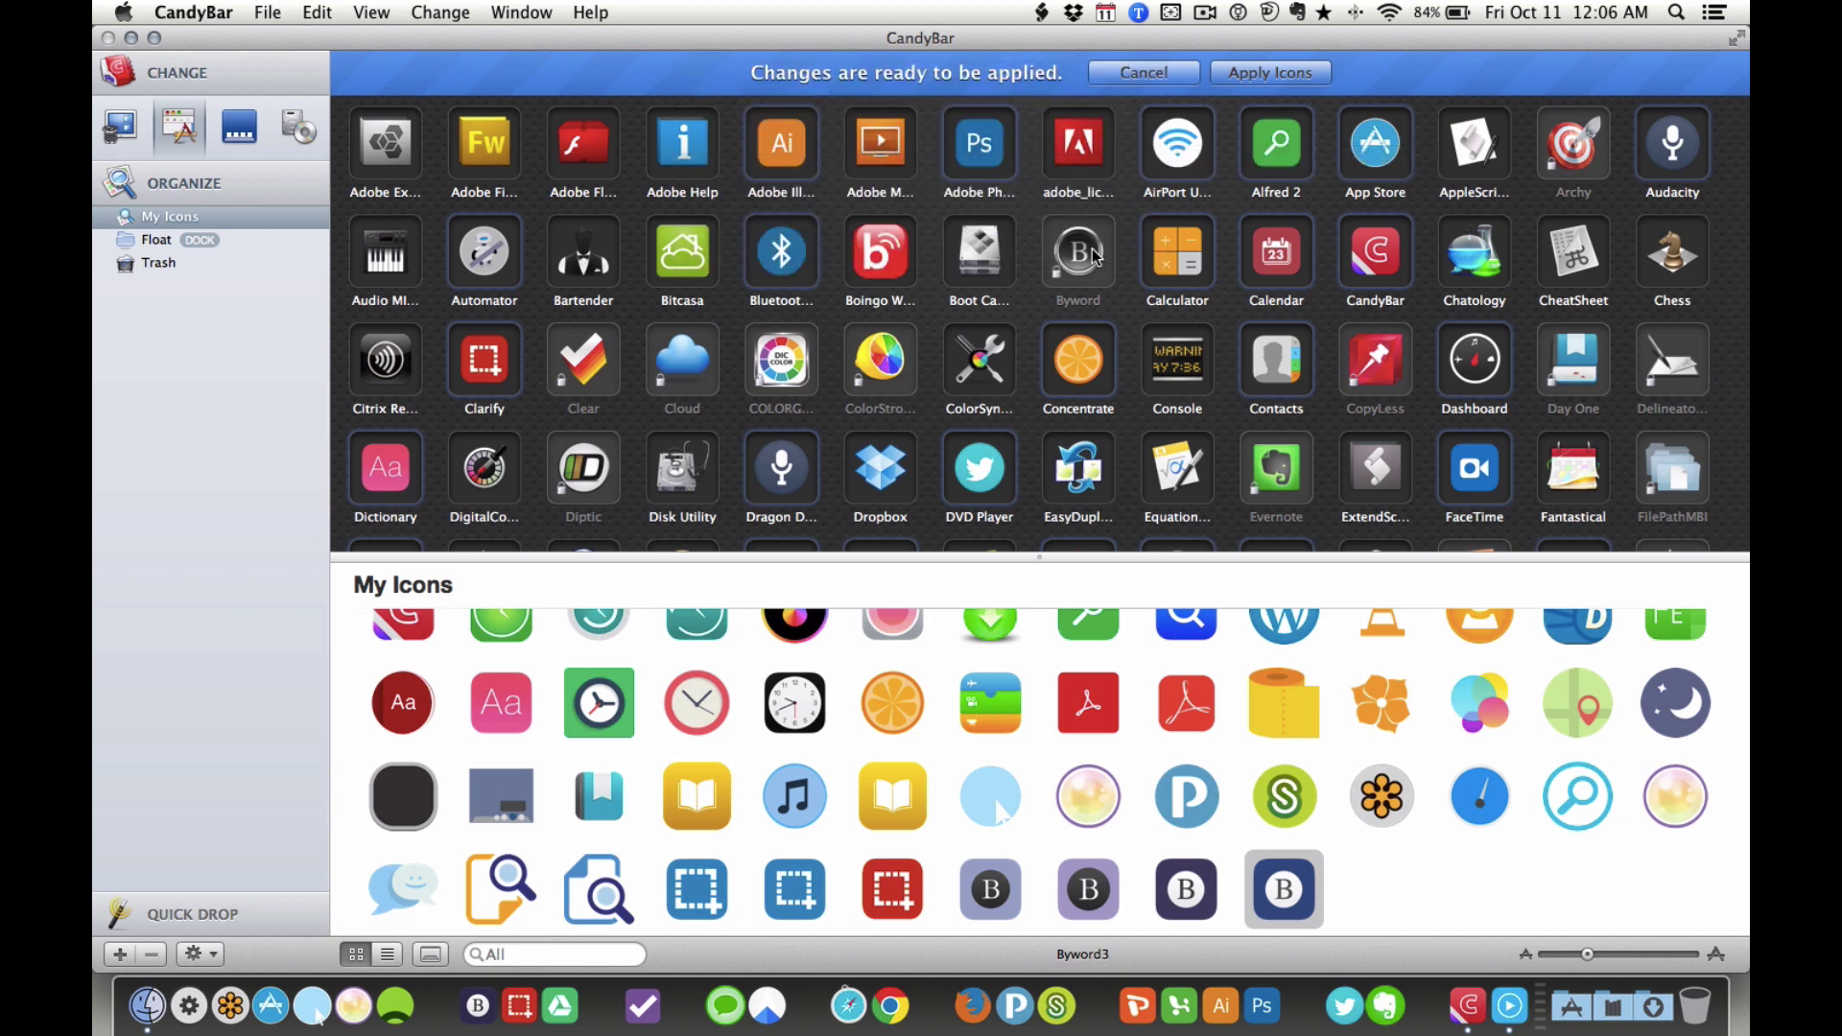
pyautogui.press('F11')
# Step: Open Byword3.png in Preview, copy the entire image, and switch back to Finder
pyautogui.doubleClick(1681, 174)
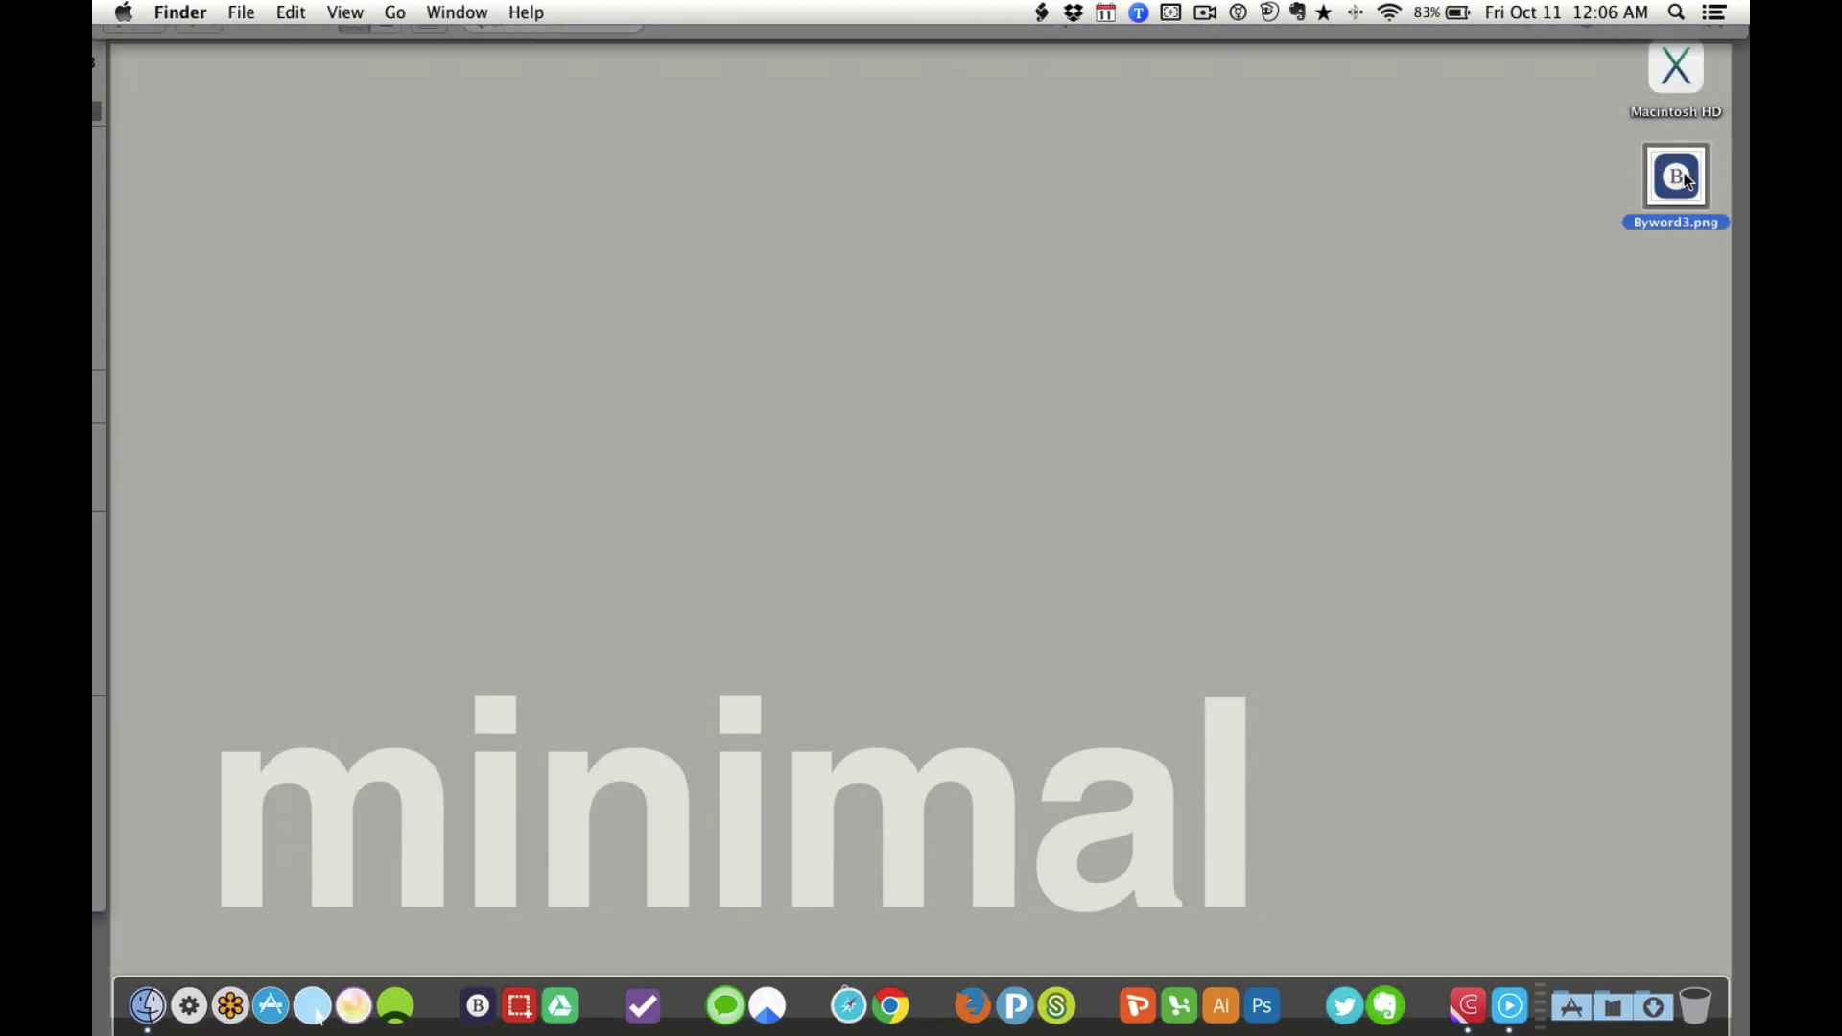
pyautogui.moveTo(1686, 180); pyautogui.dragTo(1685, 179)
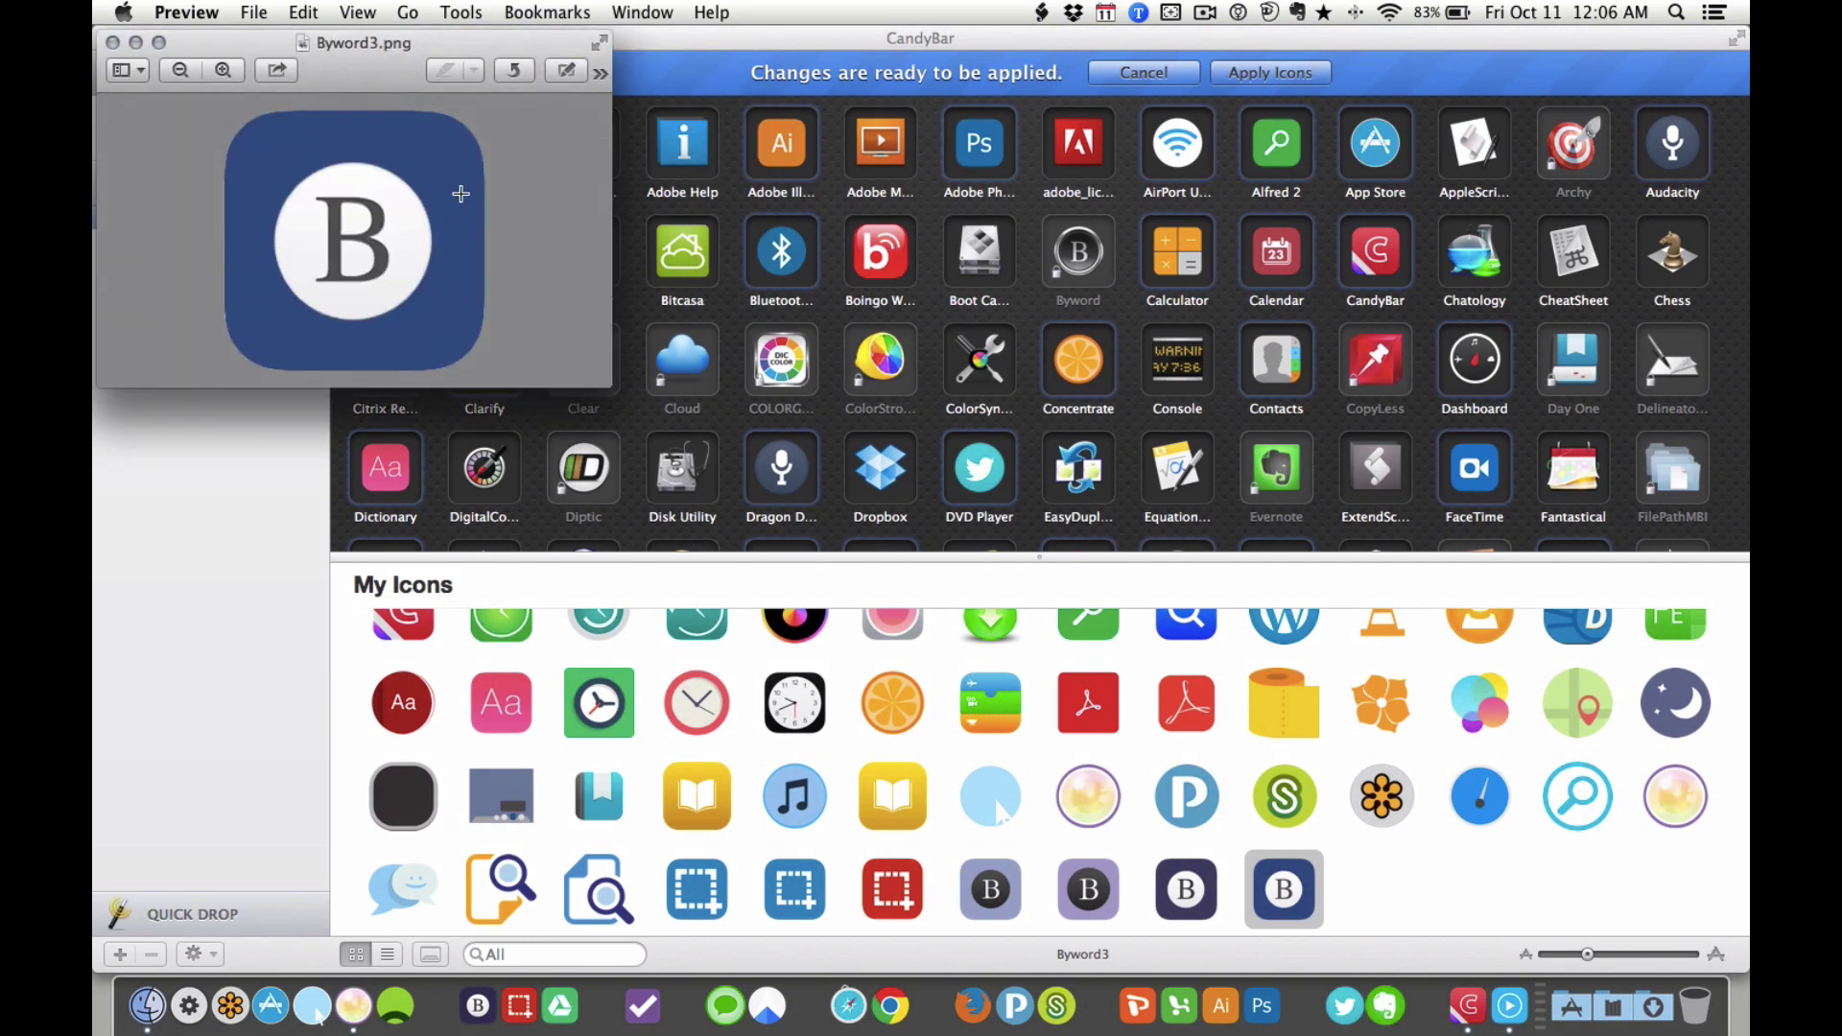
pyautogui.press('super+a')
pyautogui.press('super+c')
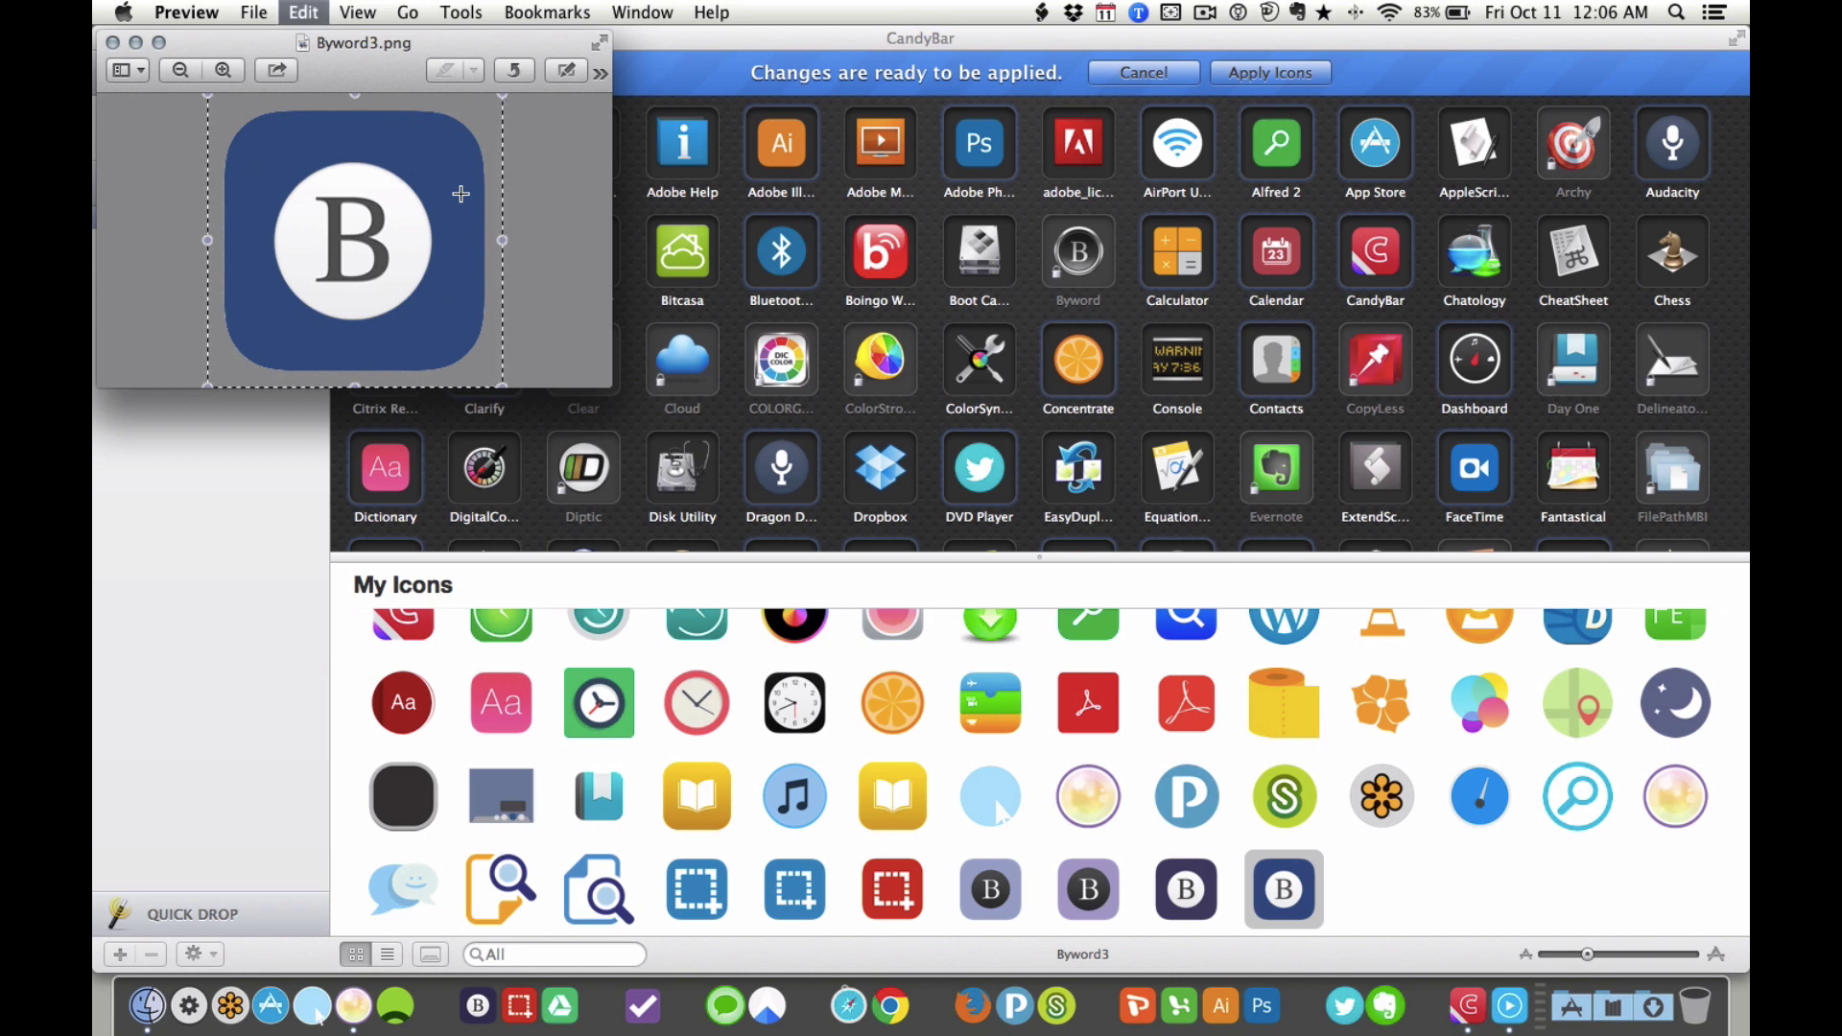
pyautogui.press('super+Tab')
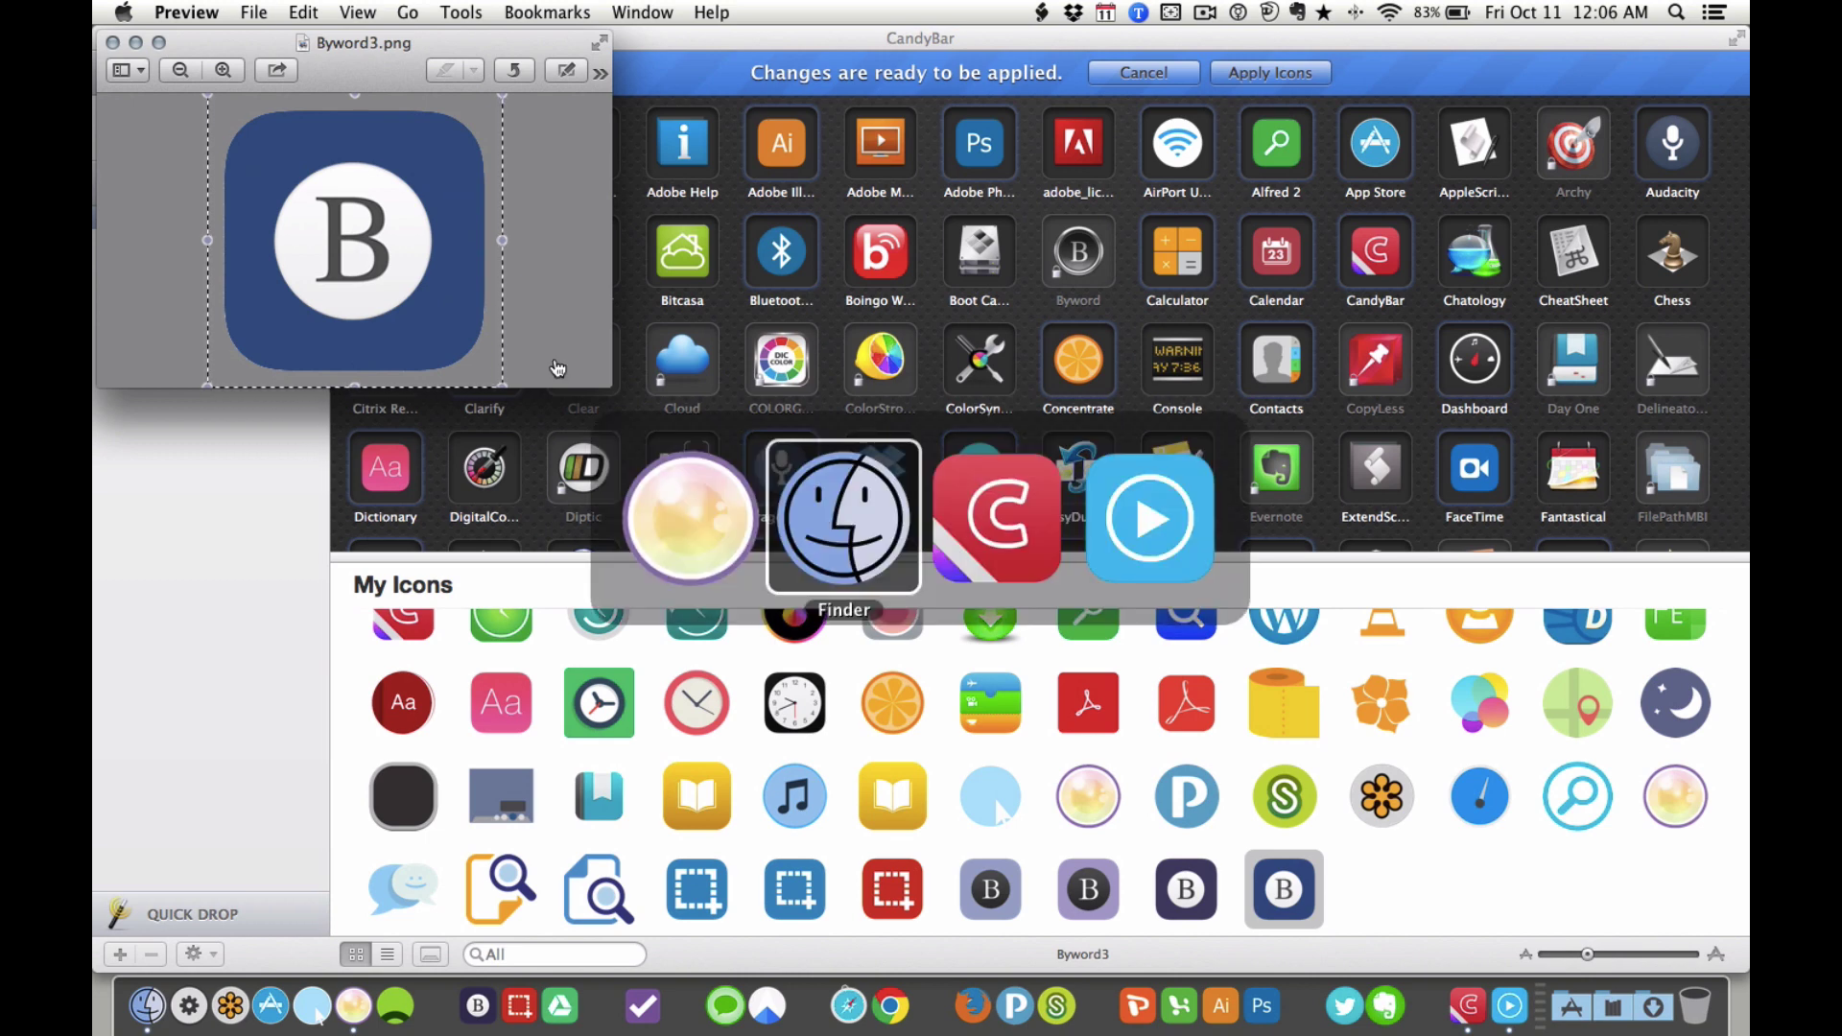
# Step: Paste the blue B as Byword's icon, authorize with the admin password, and close Info
pyautogui.click(133, 93)
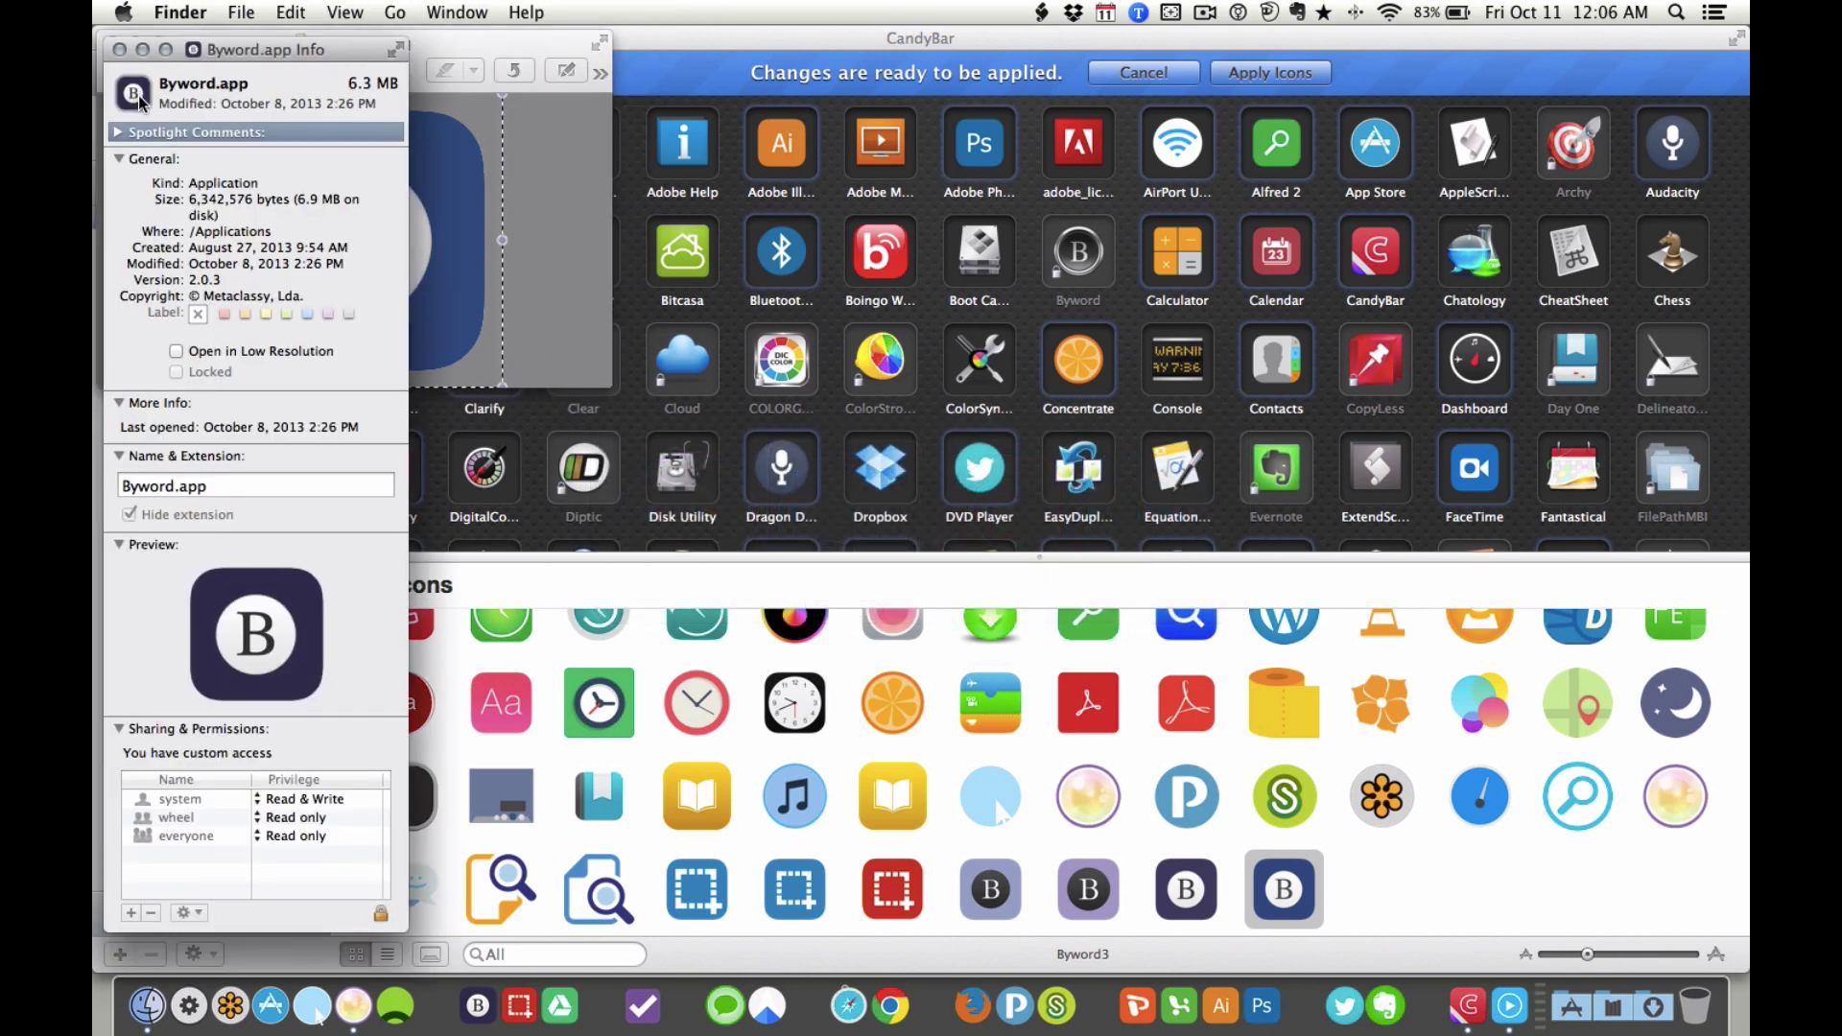
pyautogui.press('super+v')
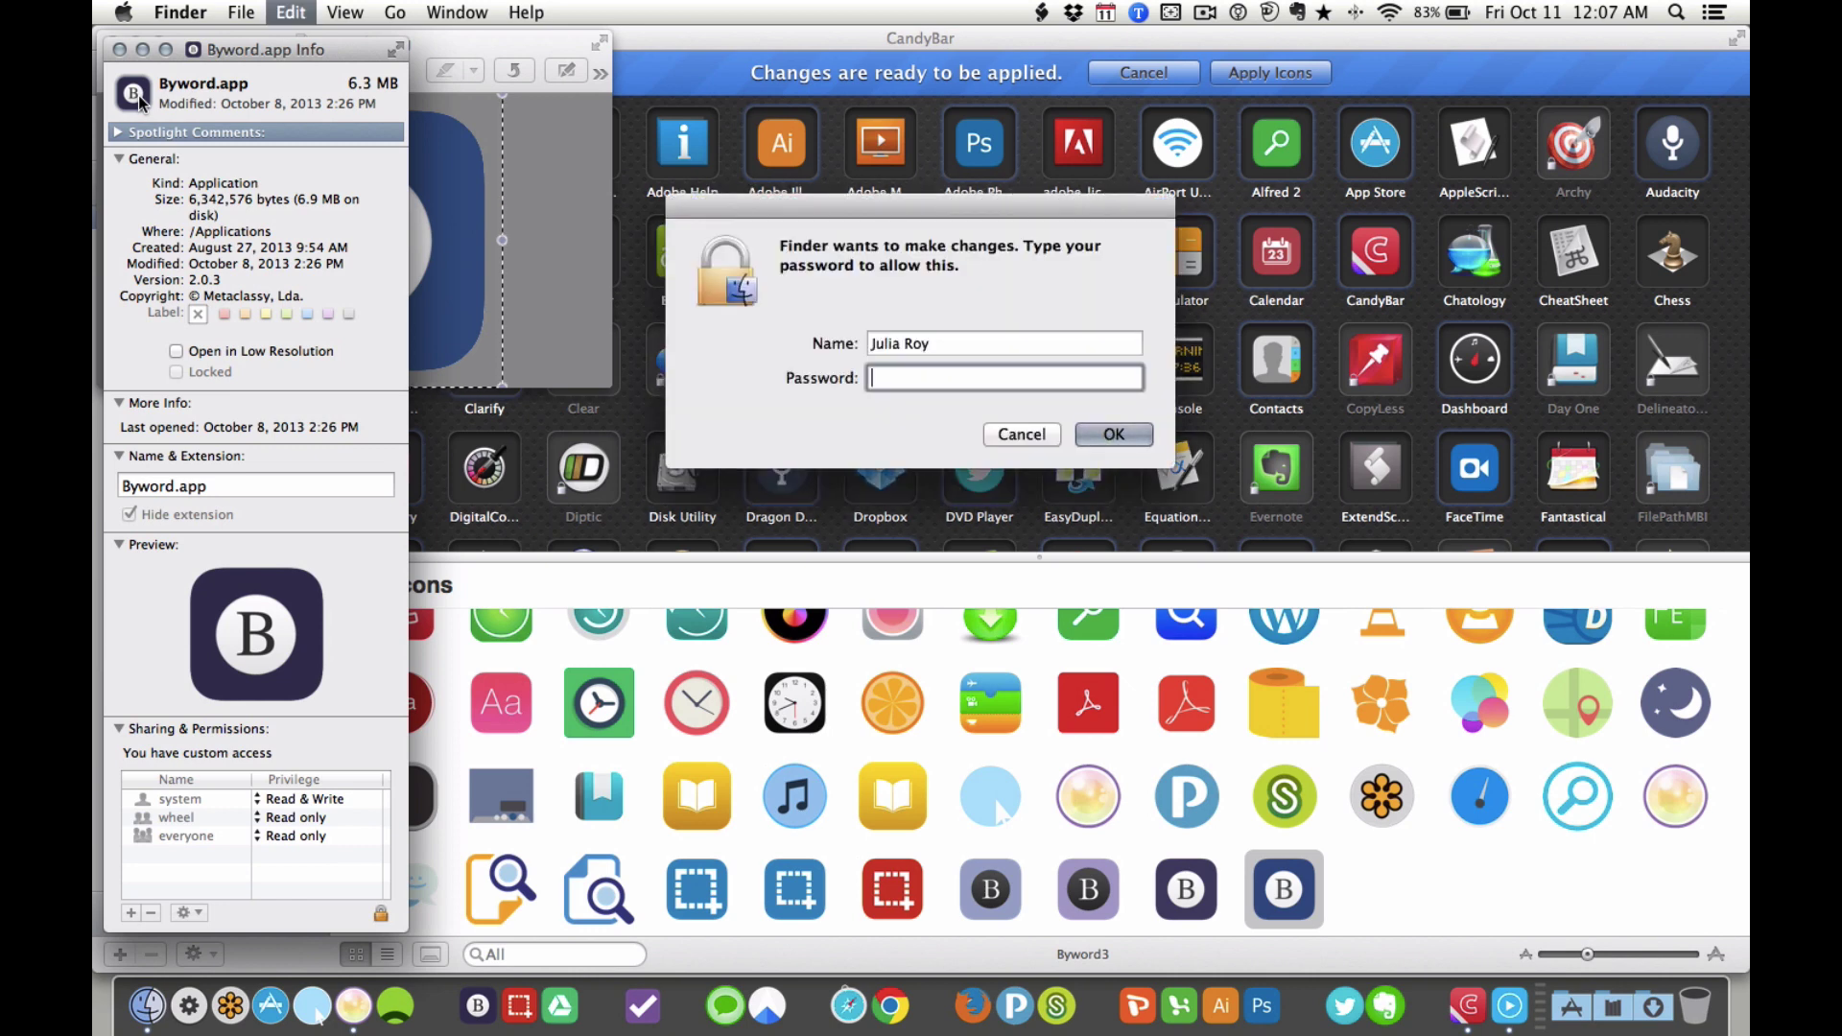
pyautogui.write('••••••••')
pyautogui.press('Return')
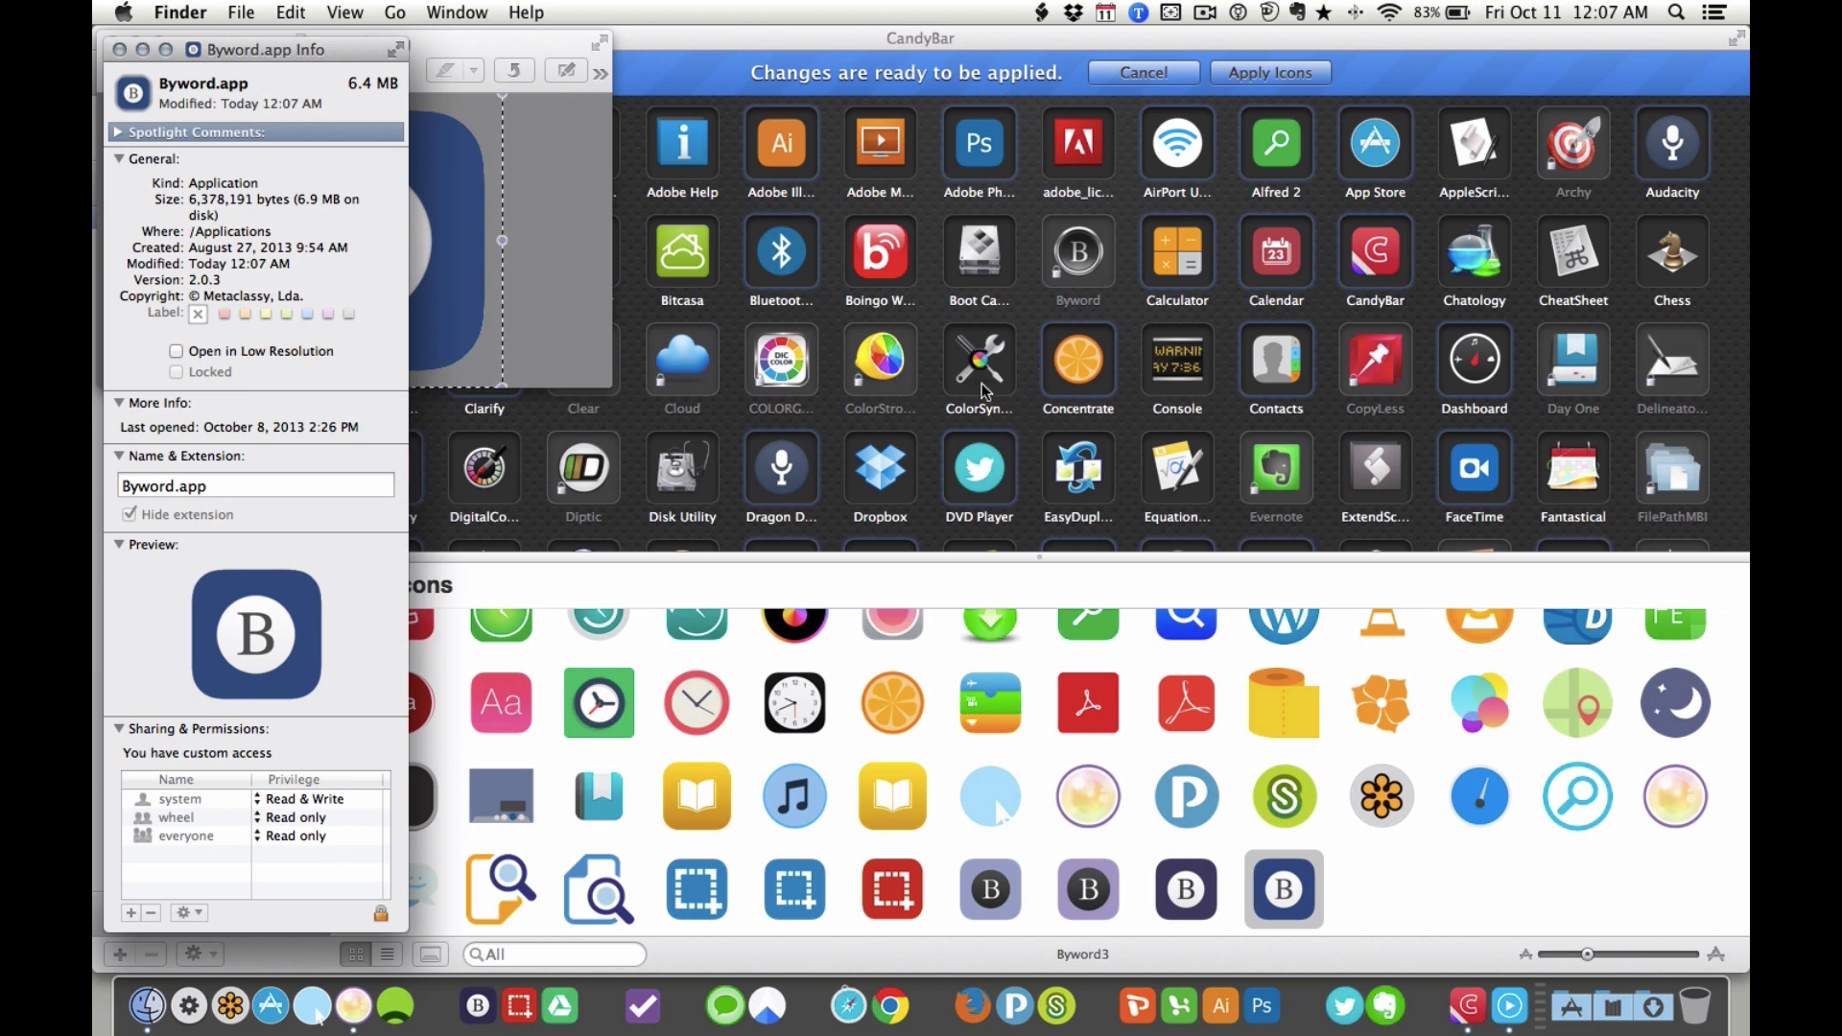
pyautogui.click(120, 50)
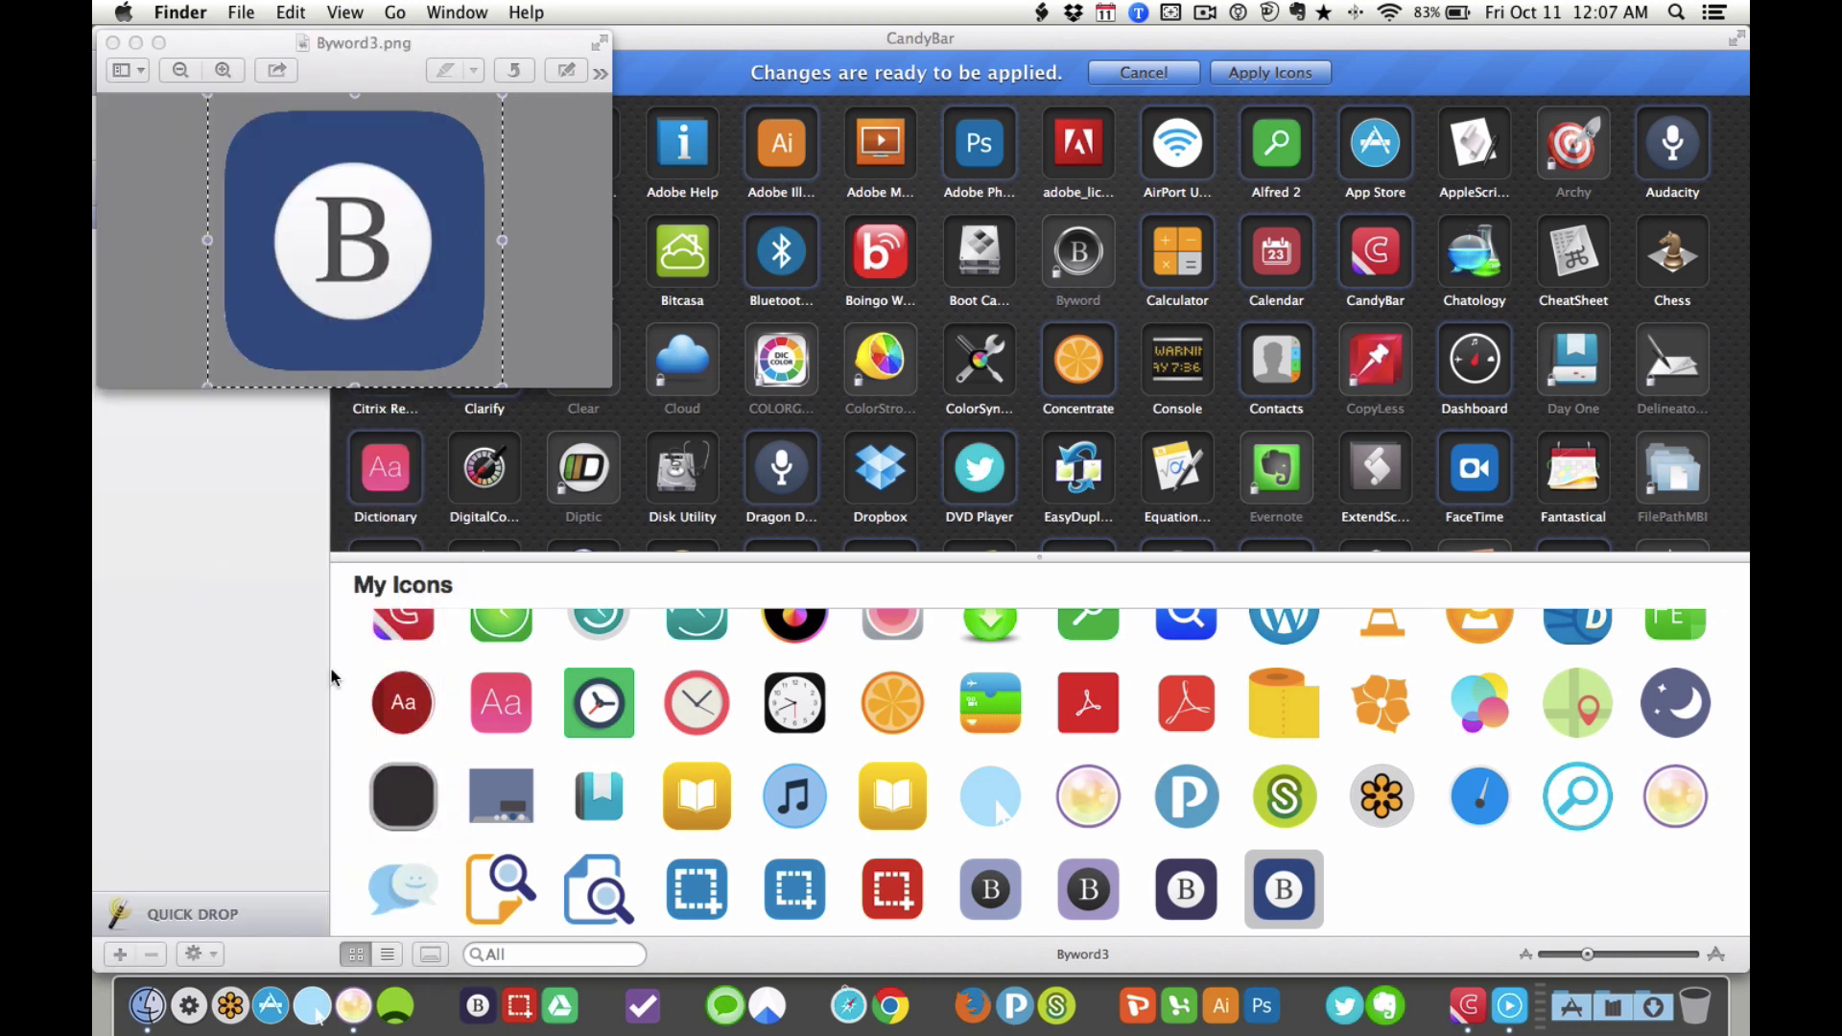
# Step: Launch Byword from the Dock to see its blue icon, cancel its Open dialog, and return to CandyBar
pyautogui.click(475, 1010)
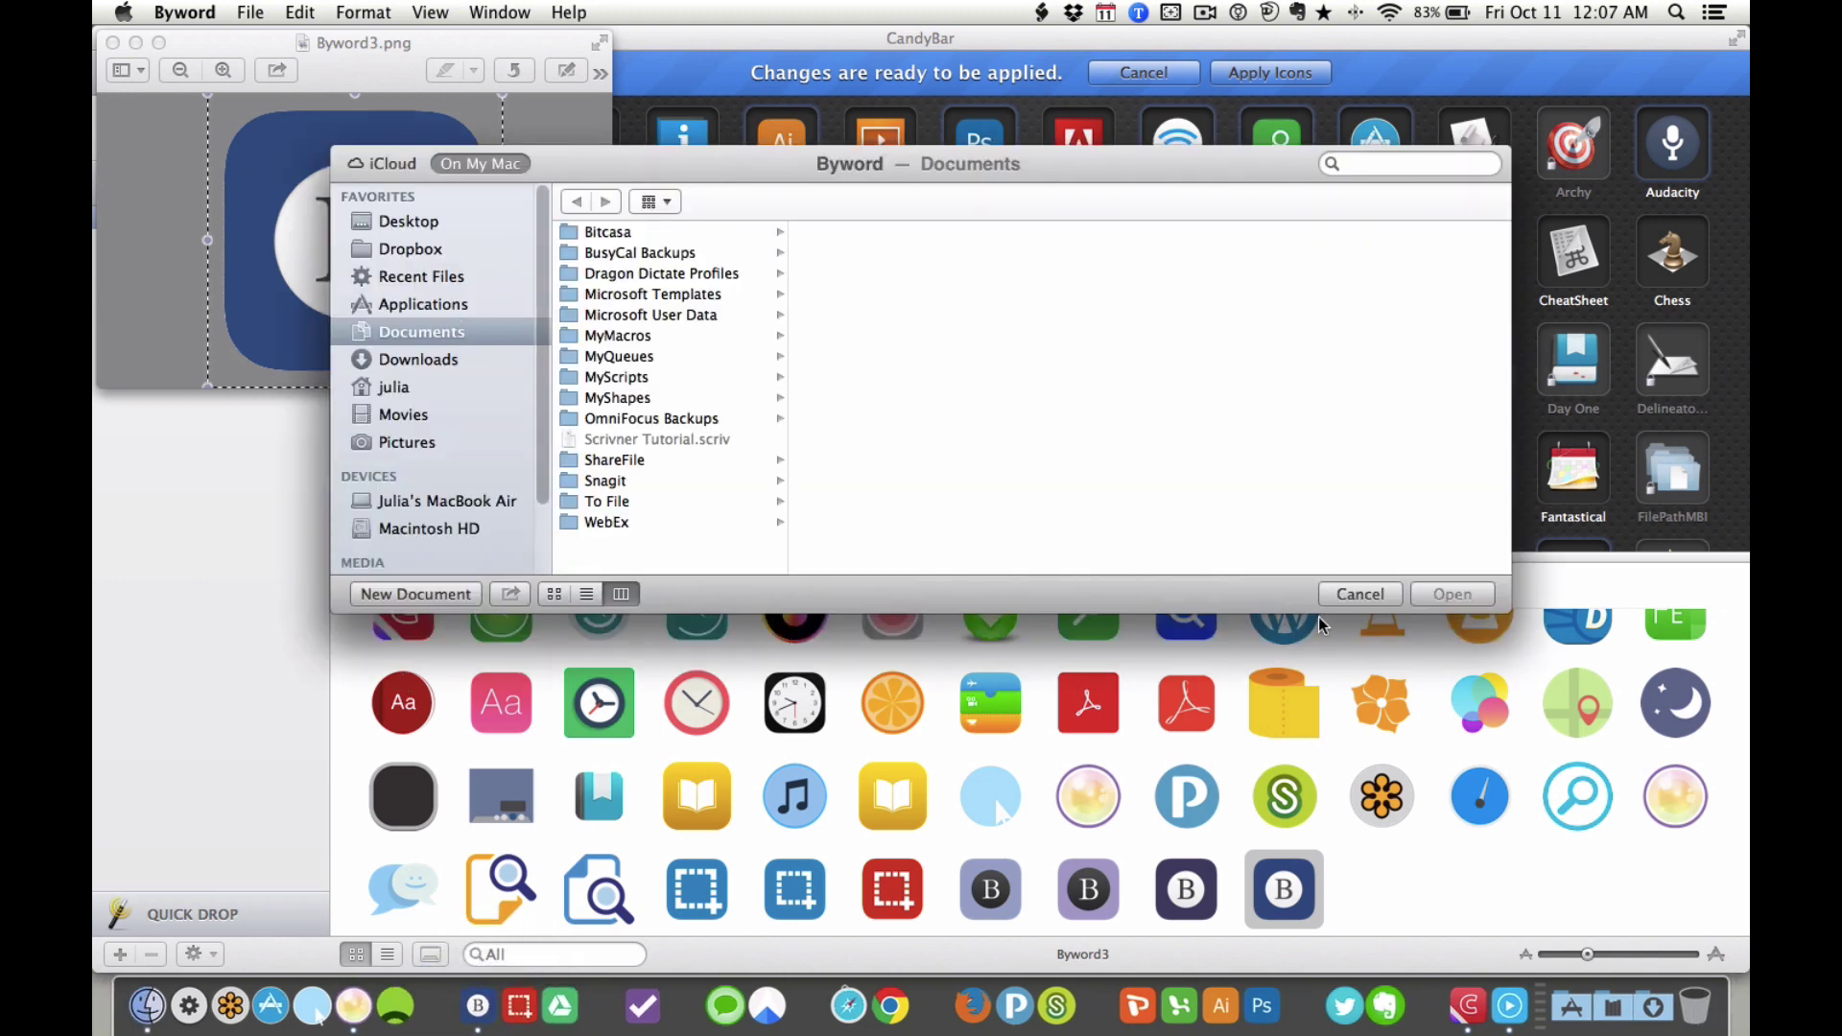
pyautogui.press('Escape')
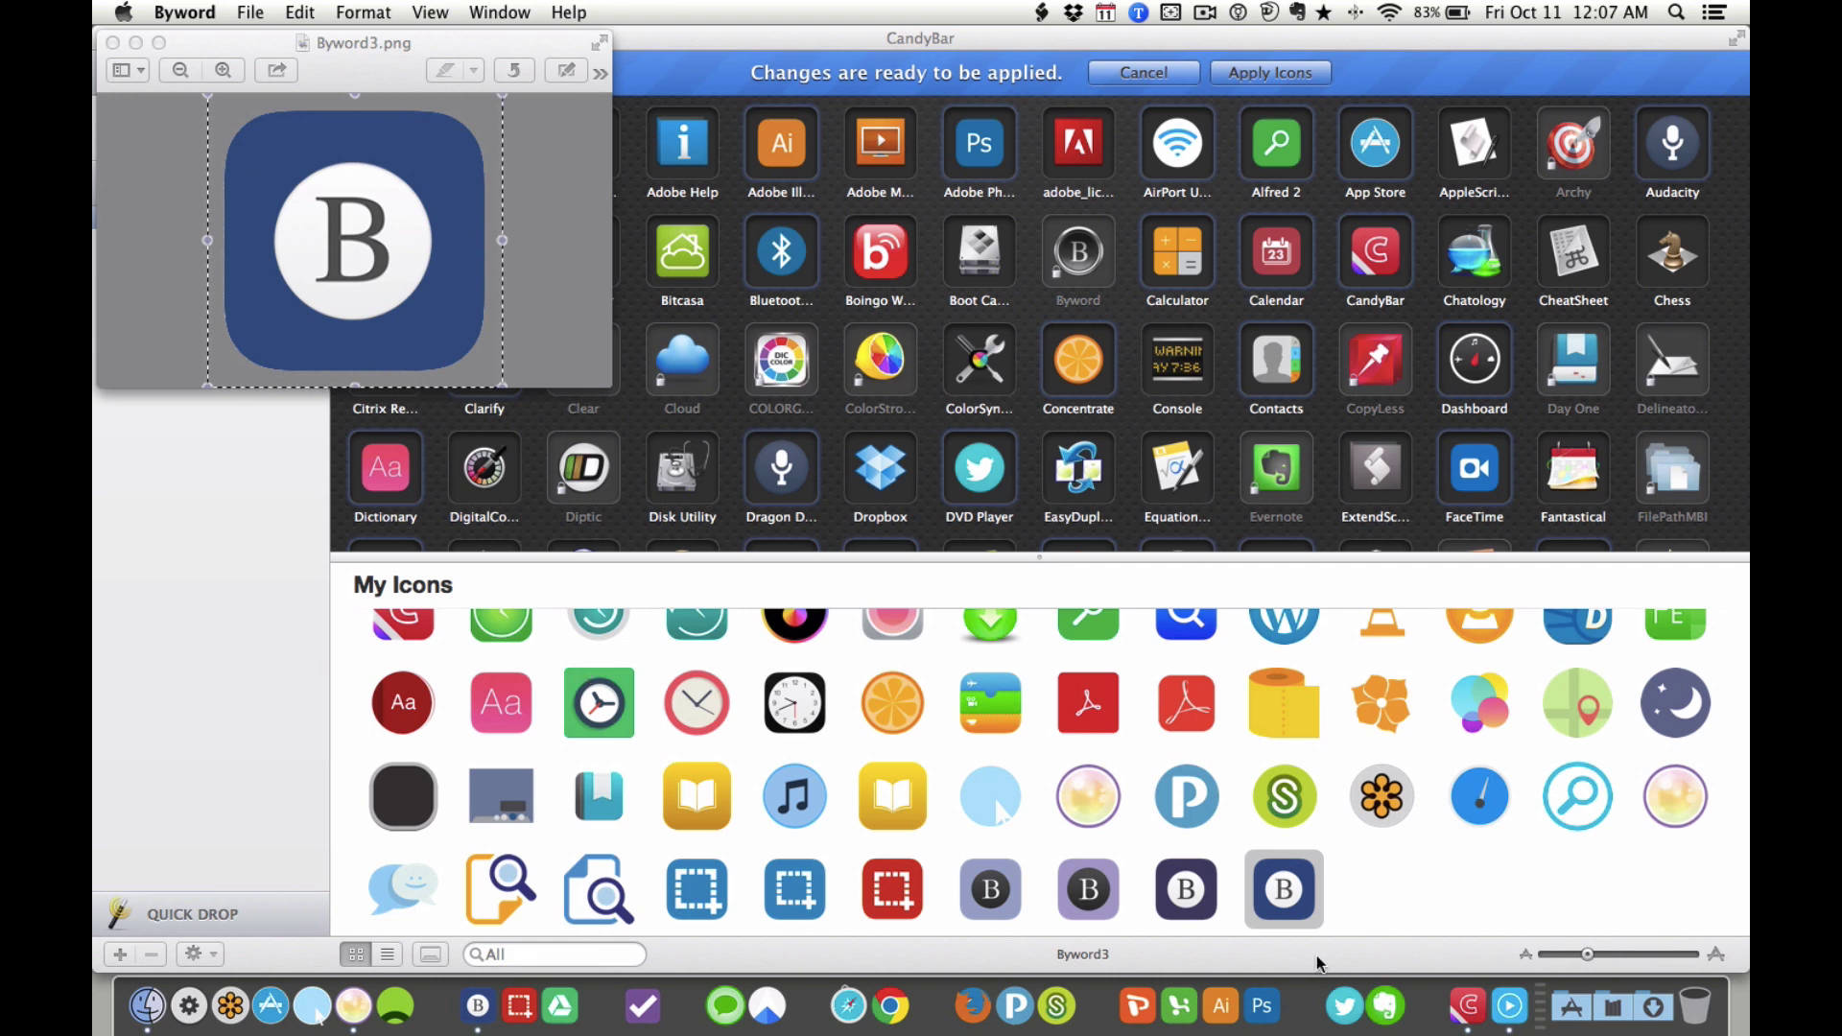
pyautogui.scroll(3, 1356, 779)
pyautogui.scroll(2, 1356, 779)
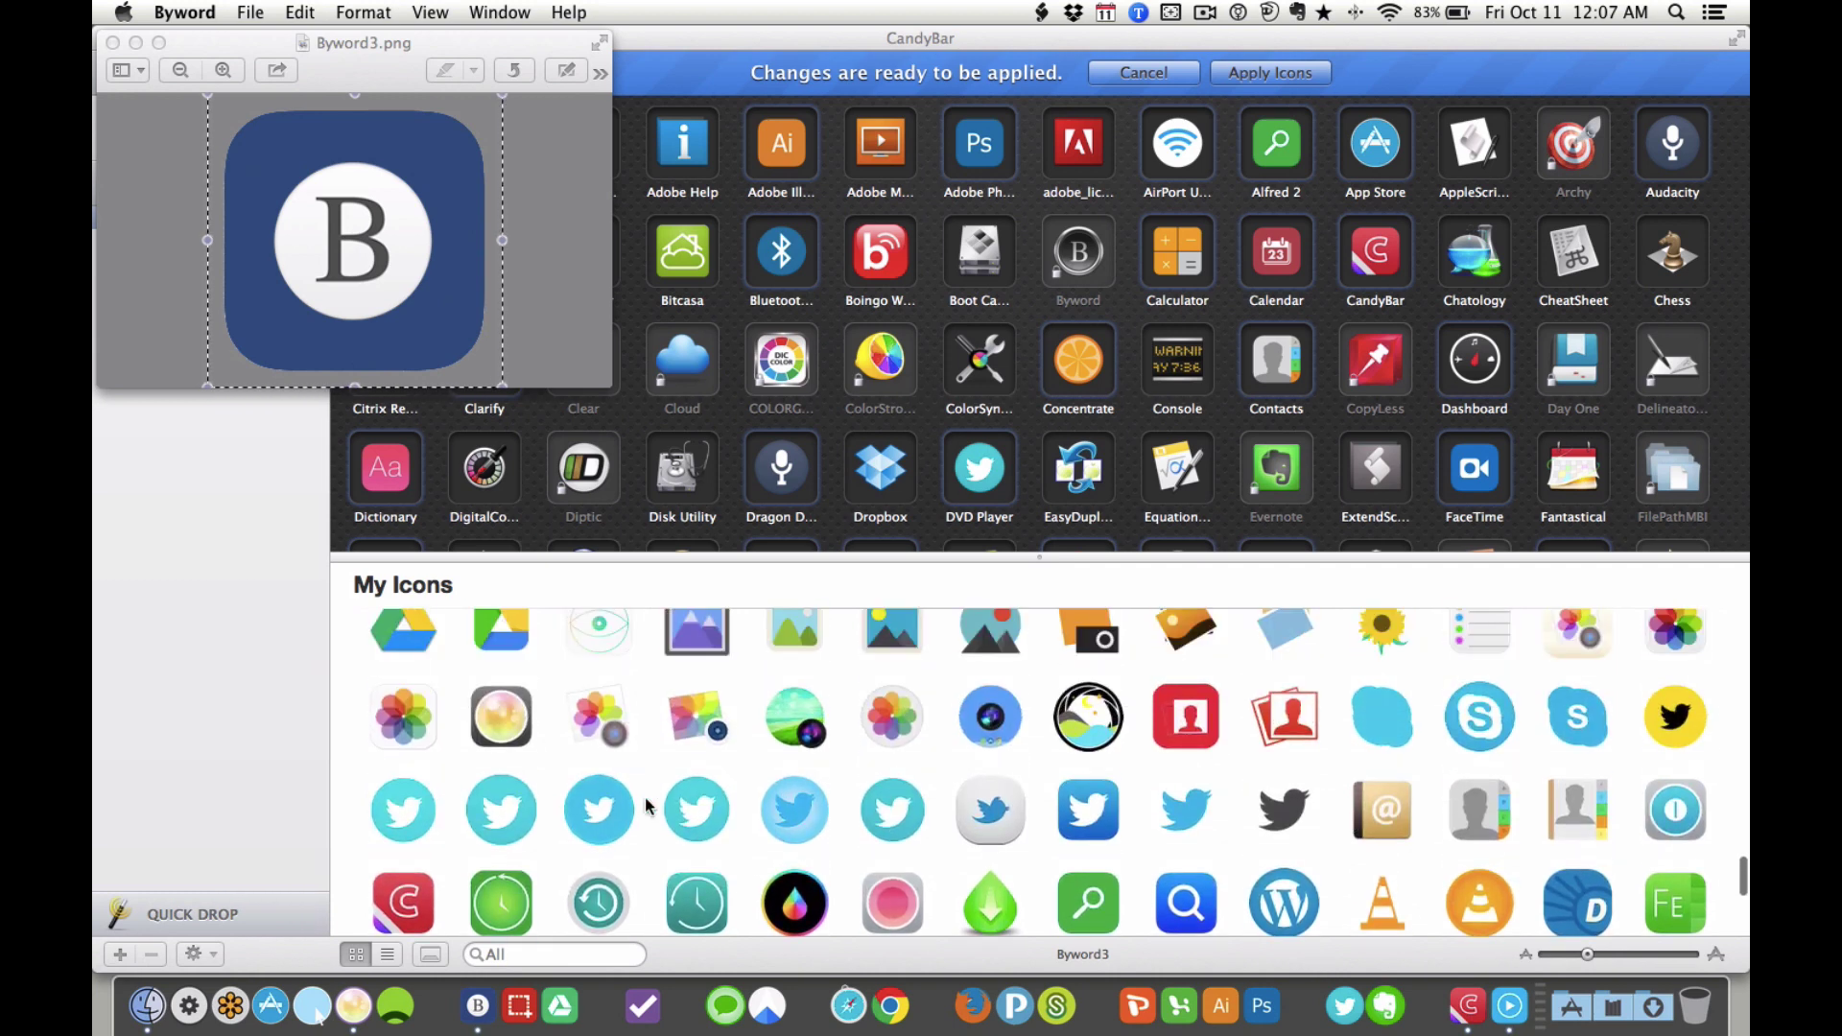
pyautogui.click(696, 809)
pyautogui.scroll(1, 844, 789)
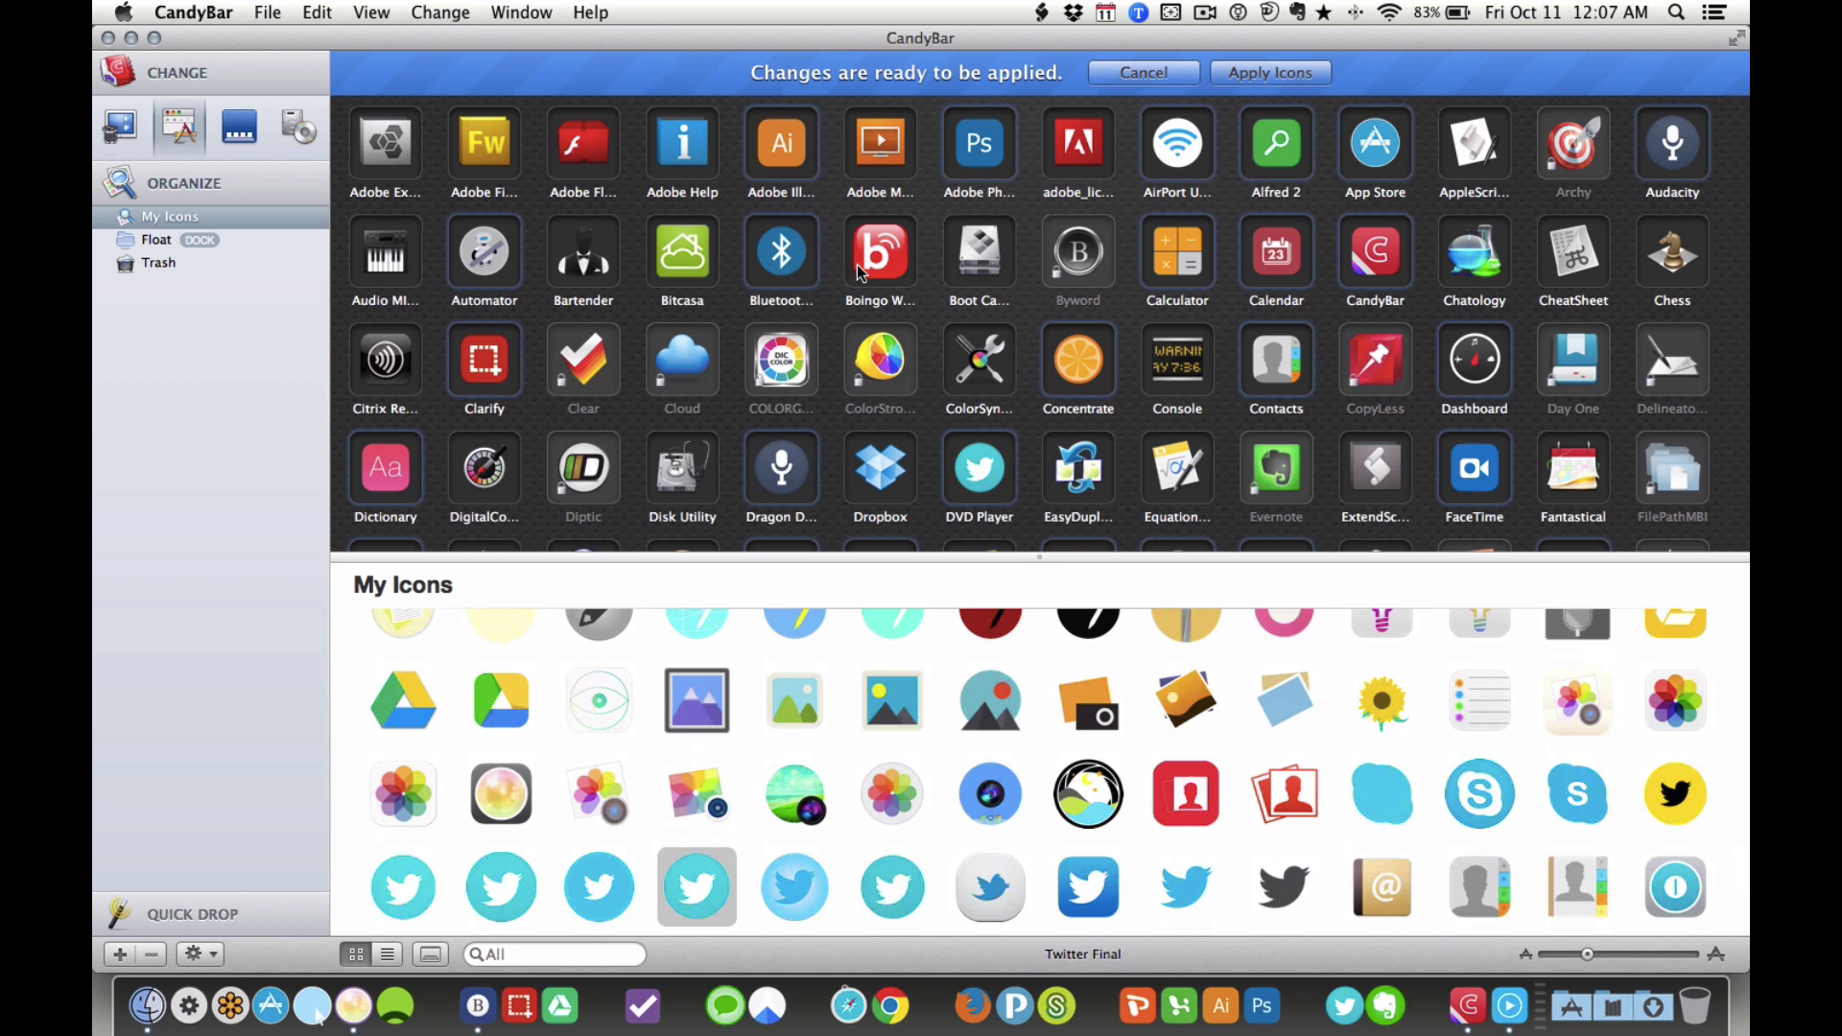
pyautogui.scroll(5, 1113, 768)
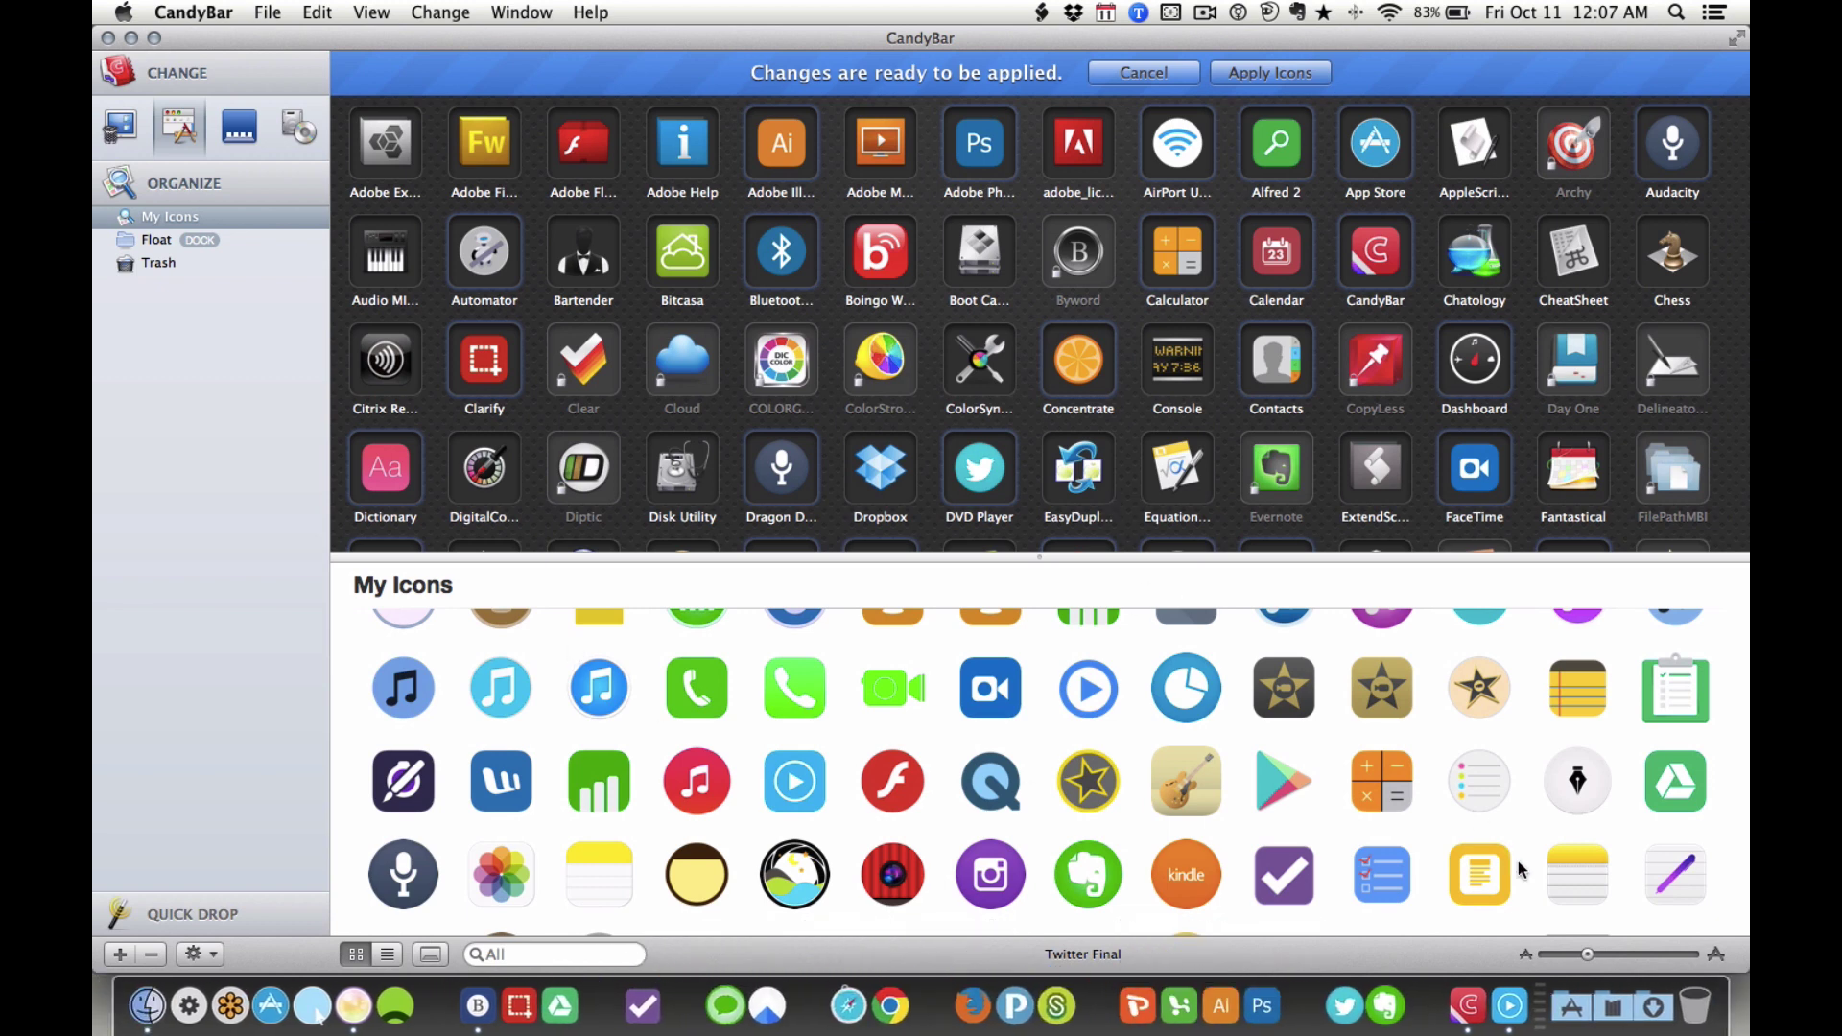
# Step: Launch SuperDocker, add an empty separator to the Dock's applications side, and close it
pyautogui.click(1557, 993)
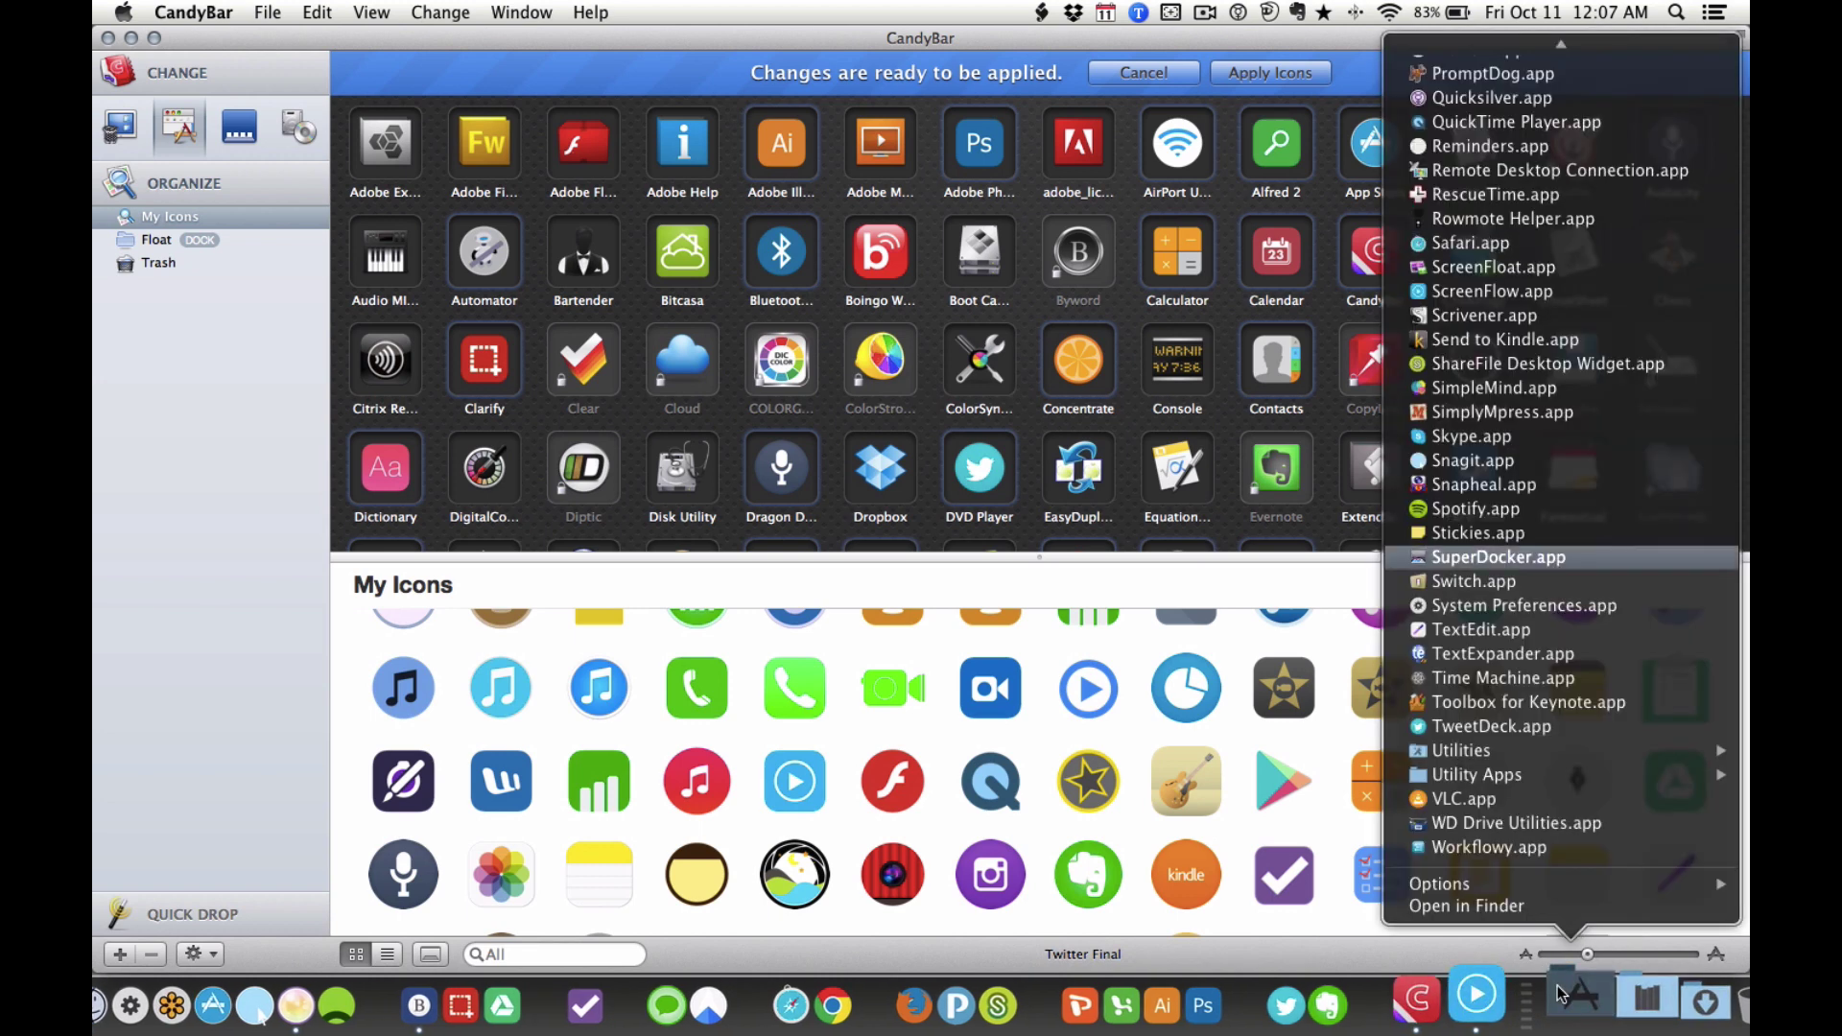
pyautogui.press('Return')
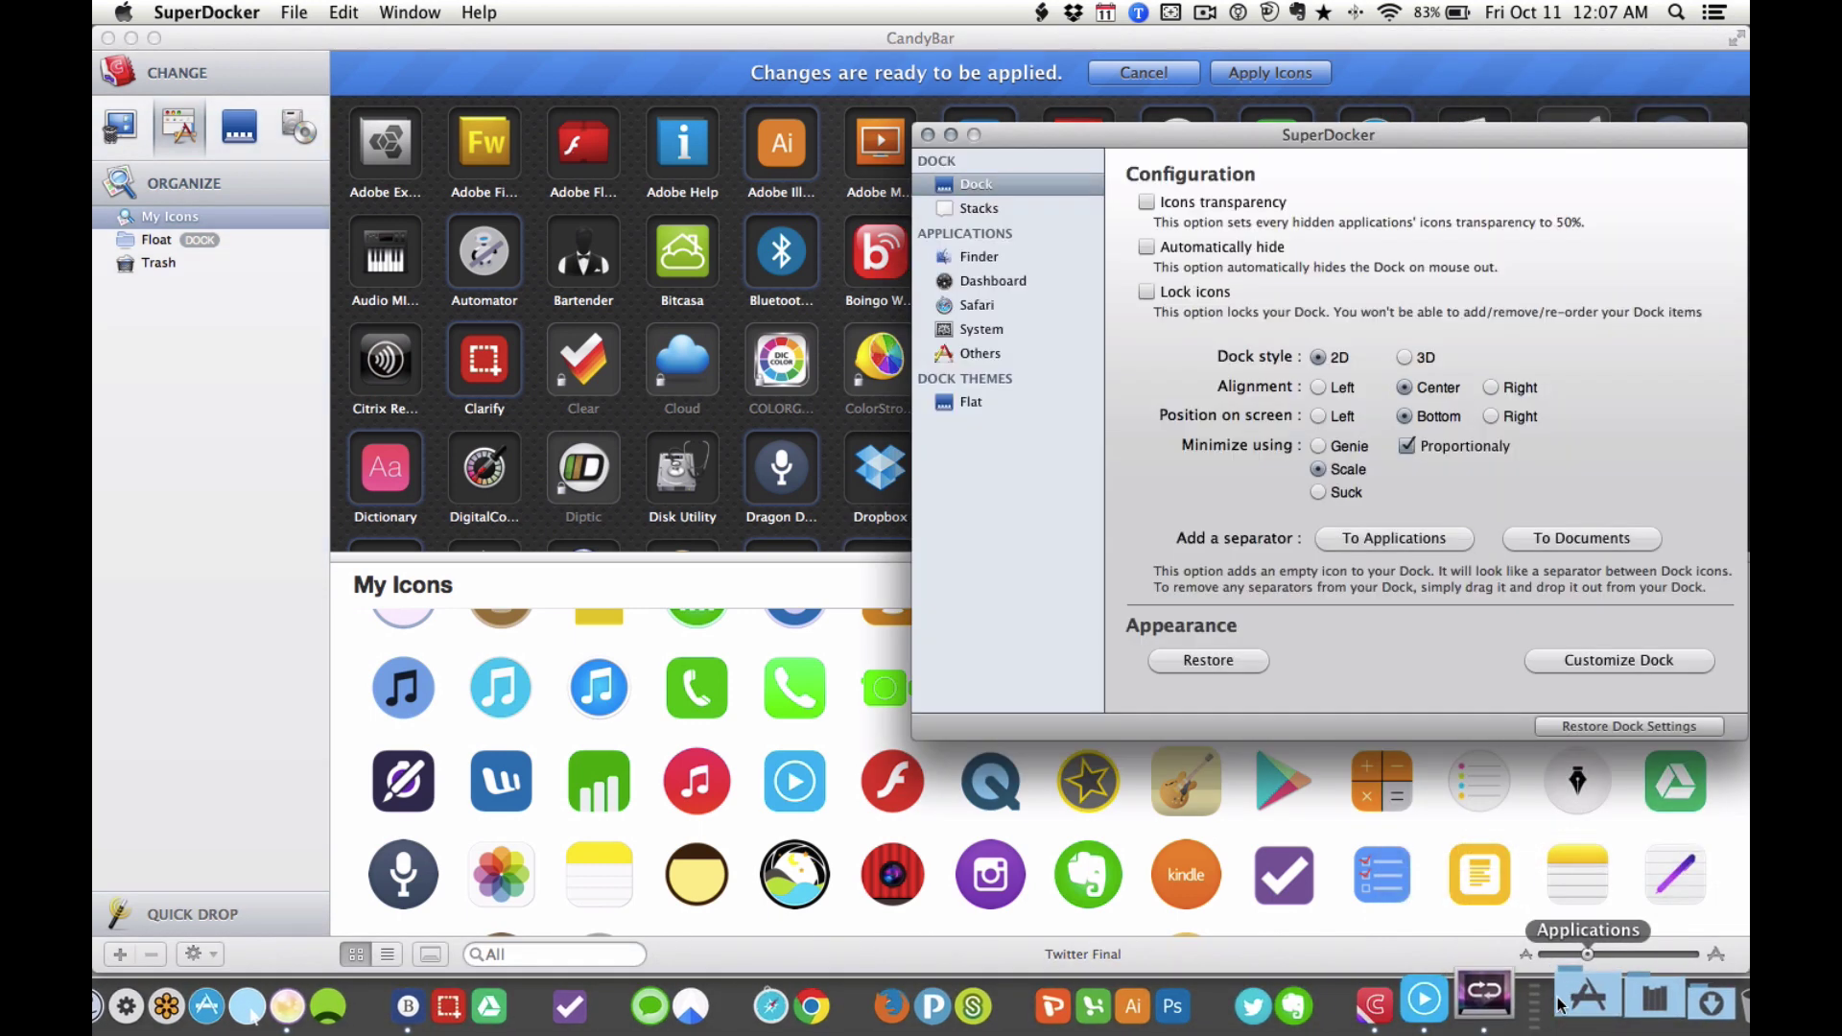
pyautogui.click(1367, 538)
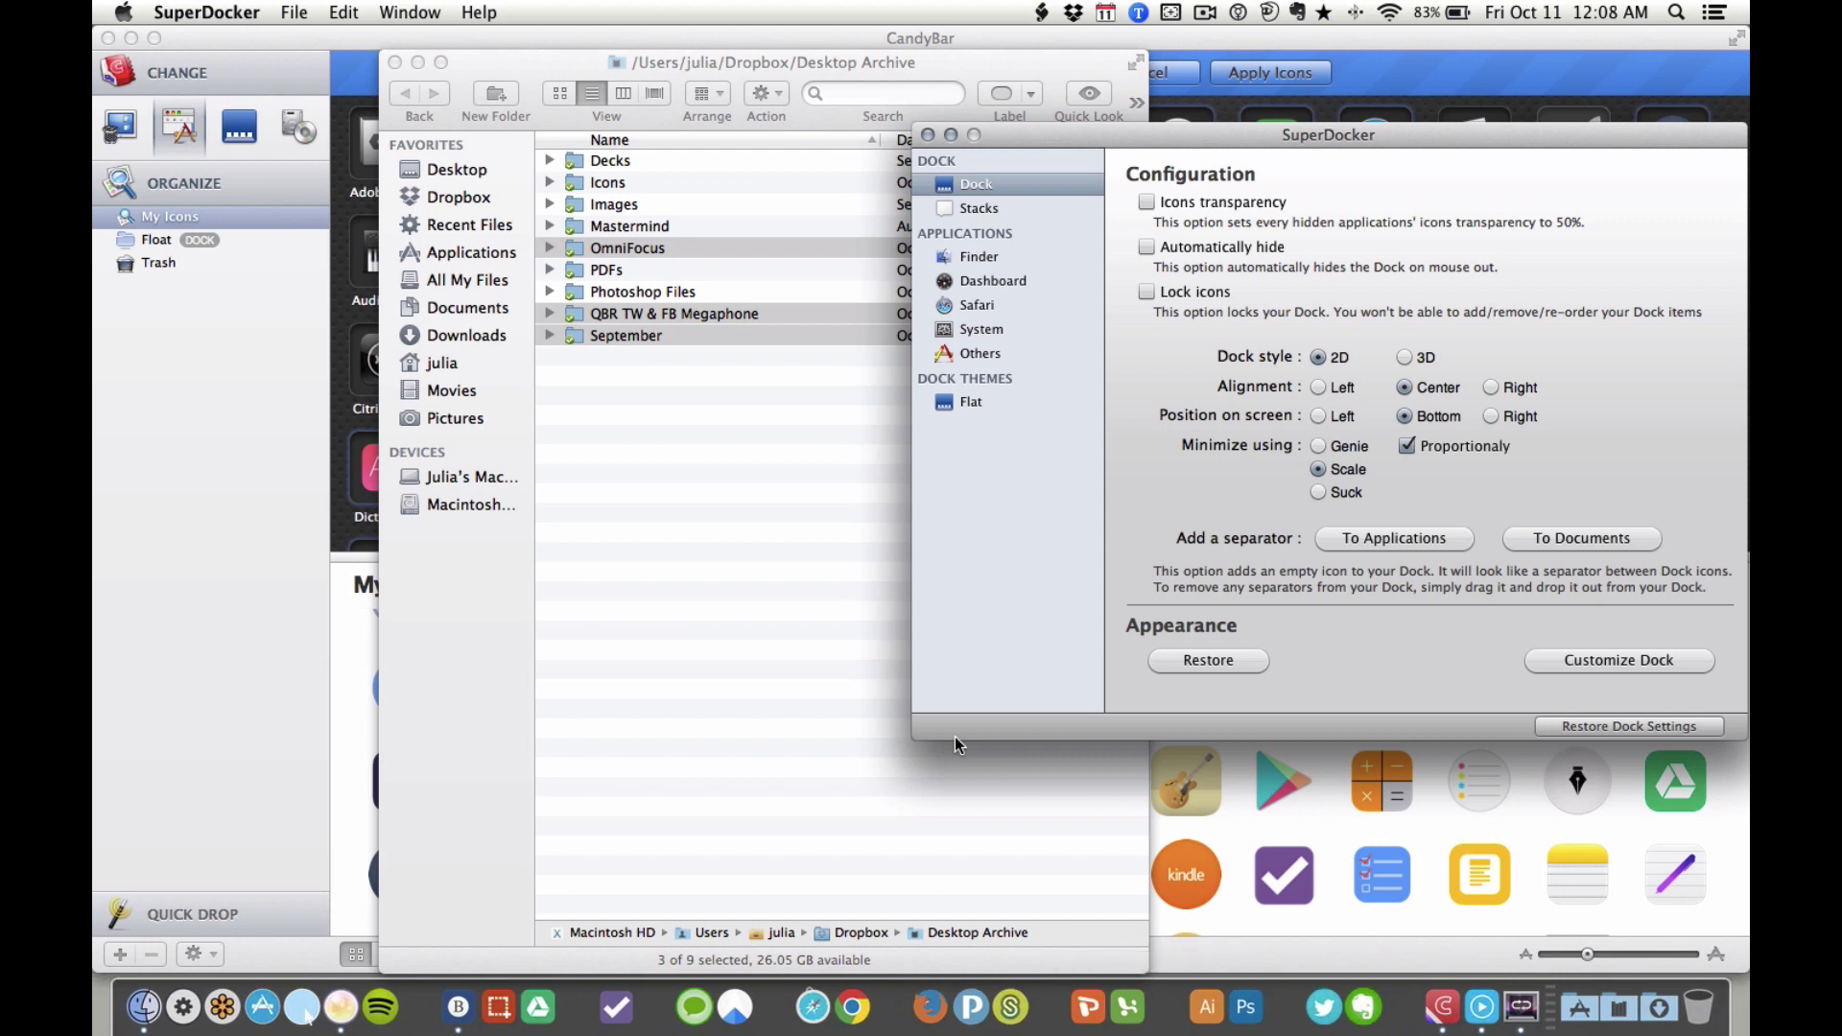
pyautogui.click(928, 135)
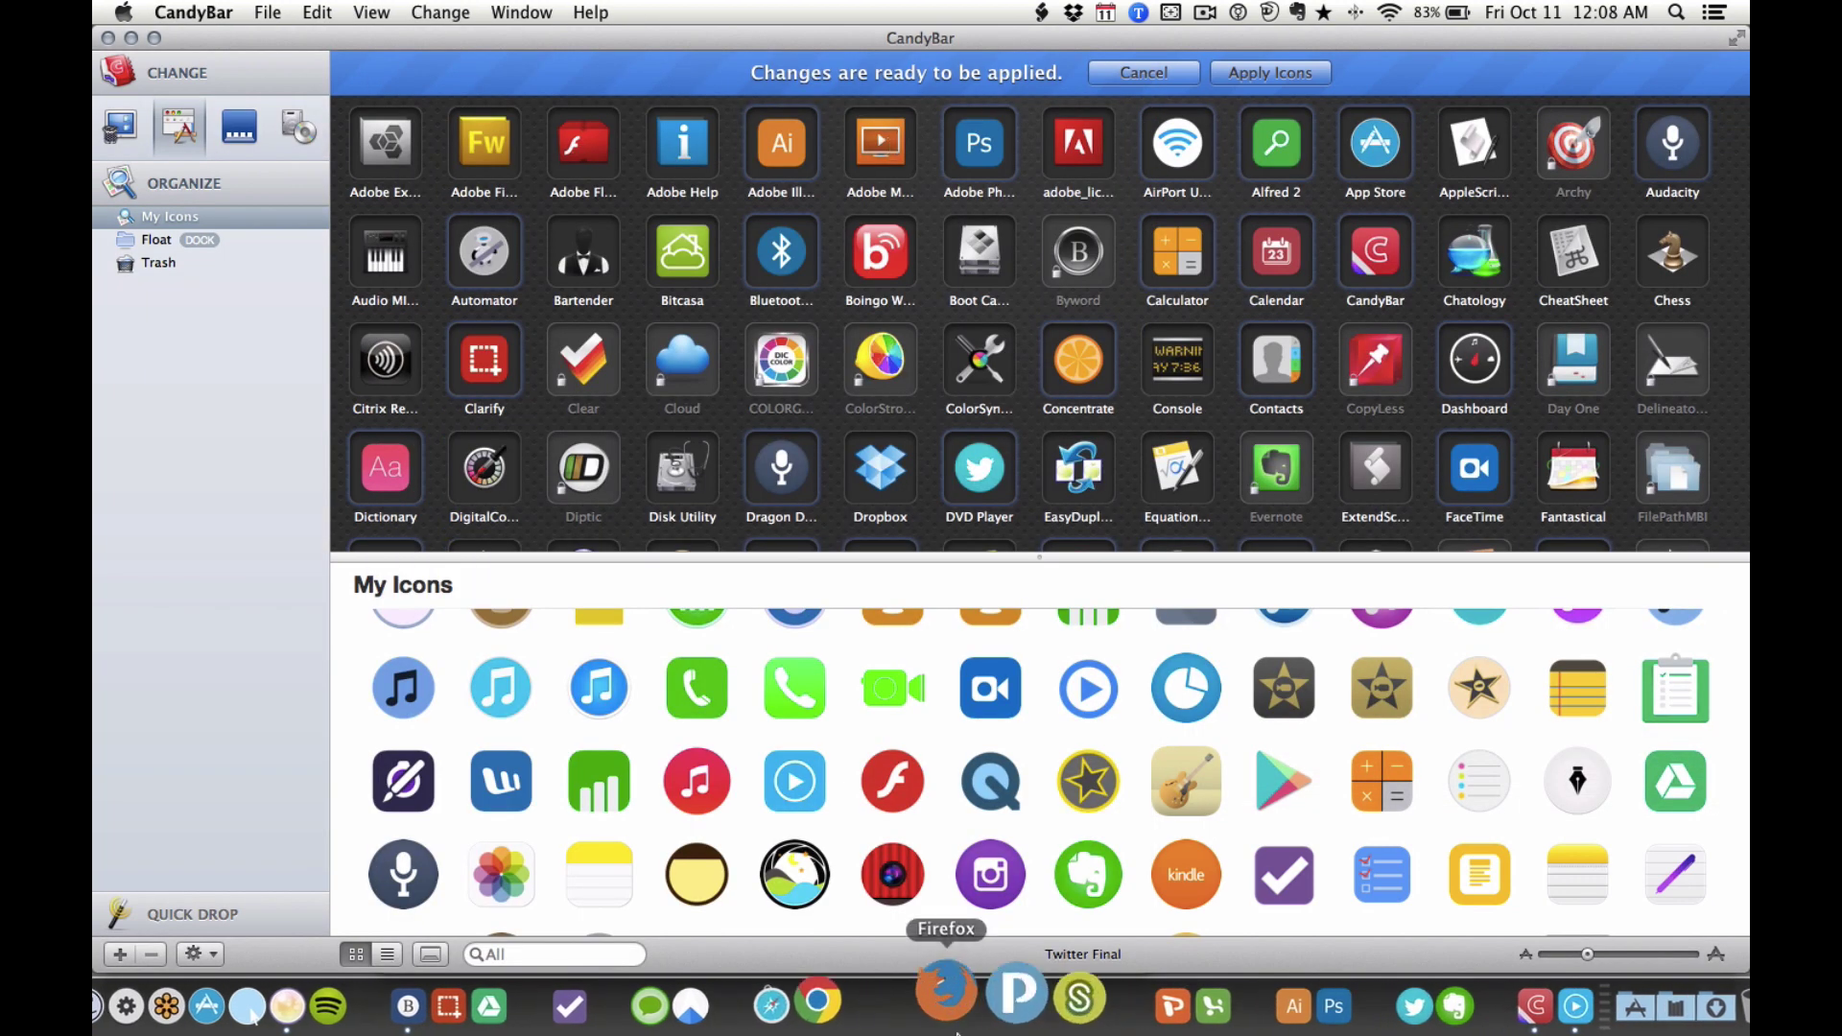
pyautogui.scroll(-6, 977, 700)
pyautogui.scroll(-4, 979, 710)
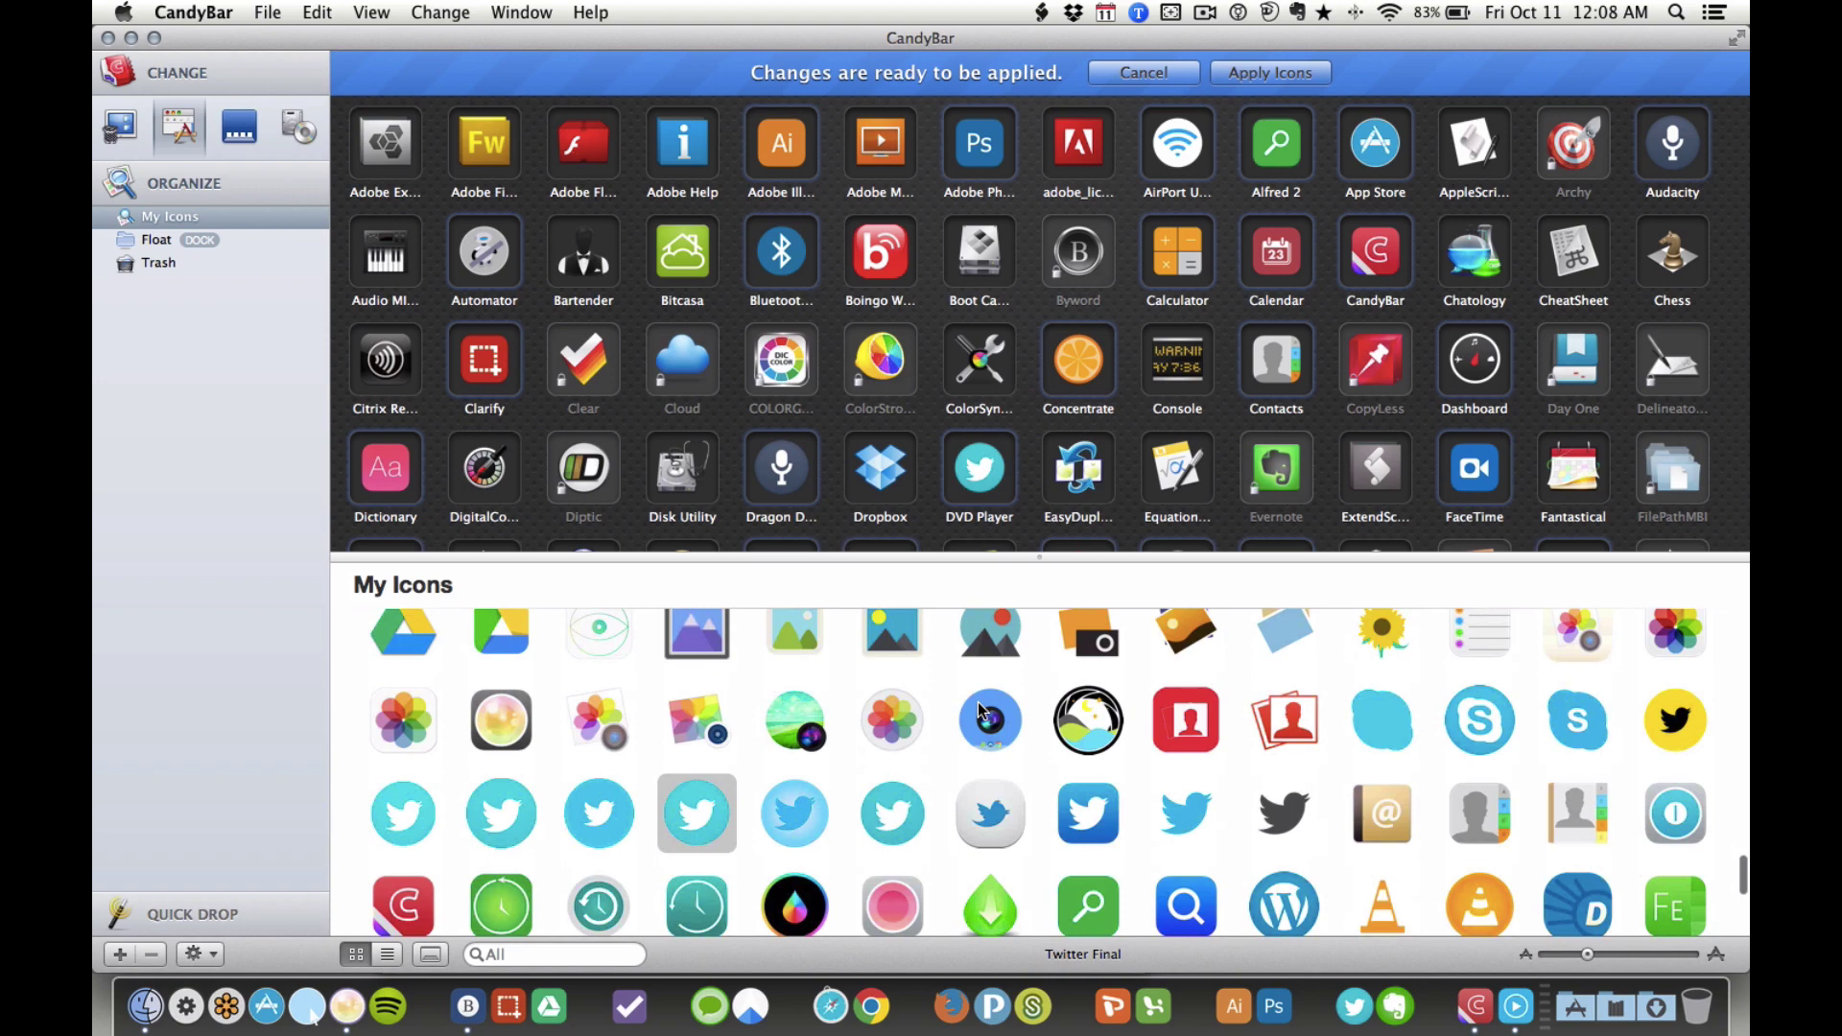
pyautogui.scroll(10, 976, 700)
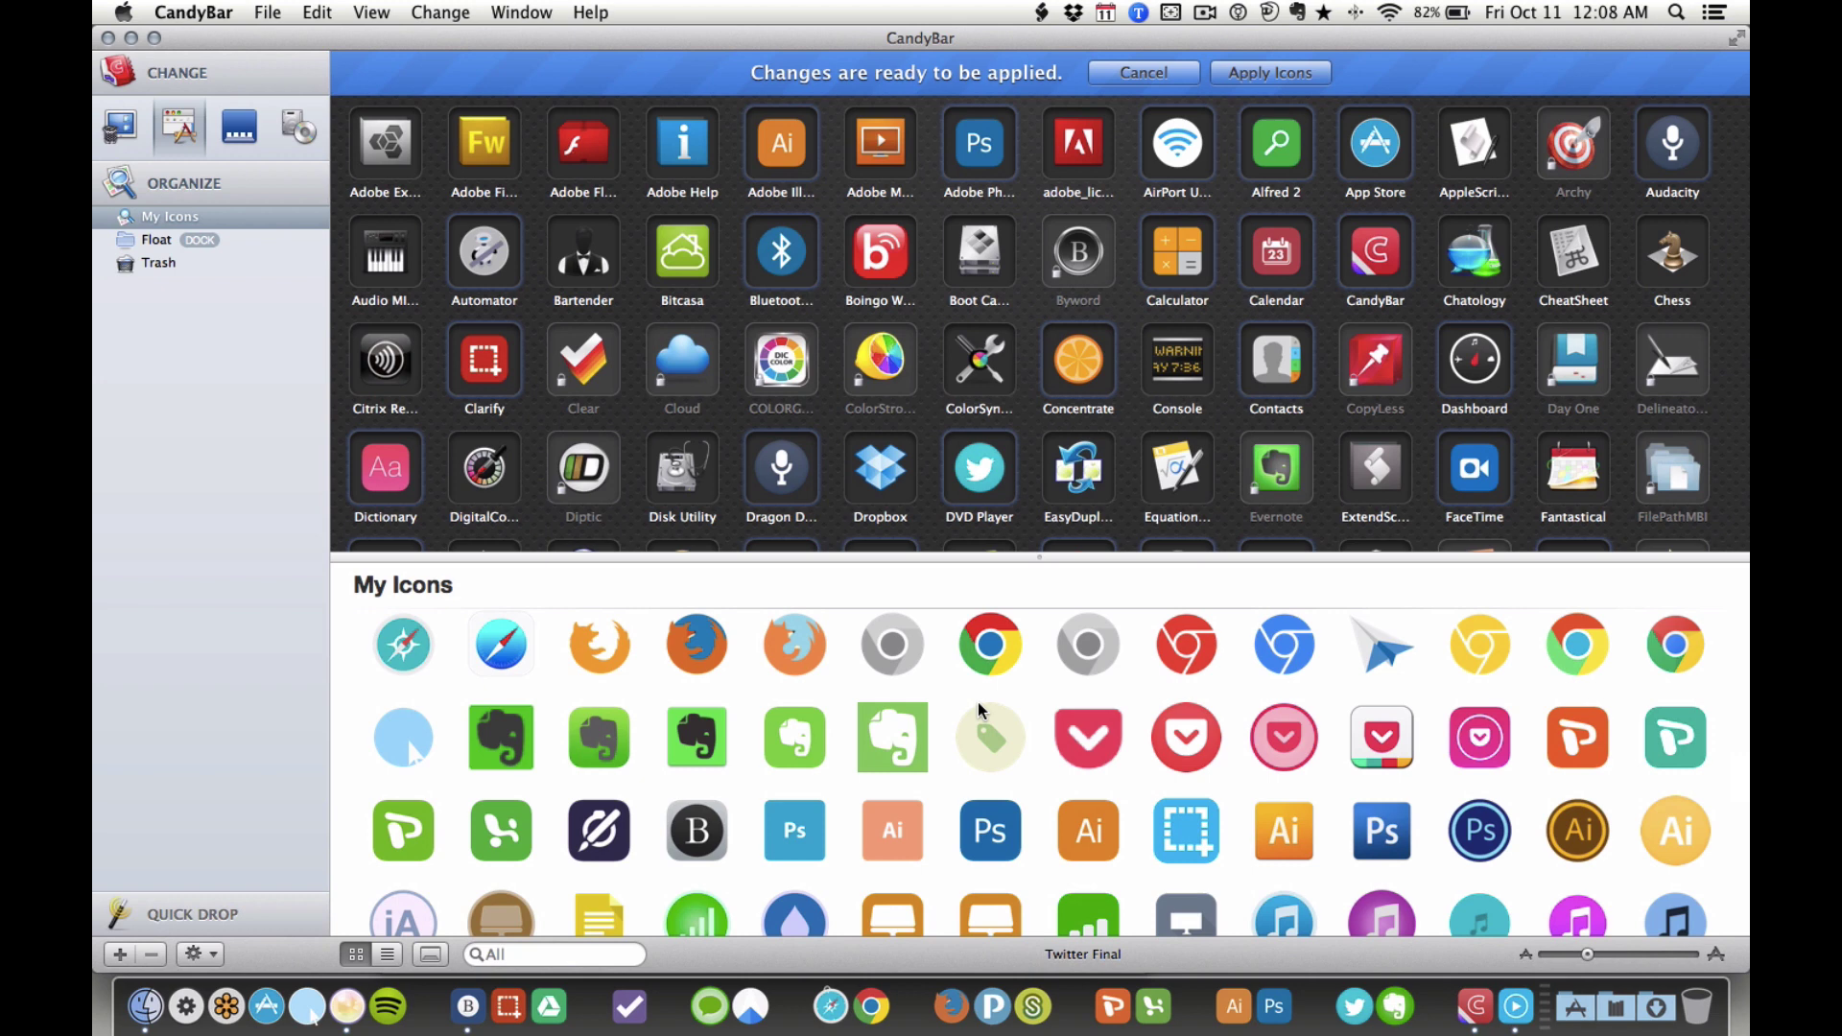
pyautogui.scroll(3, 978, 708)
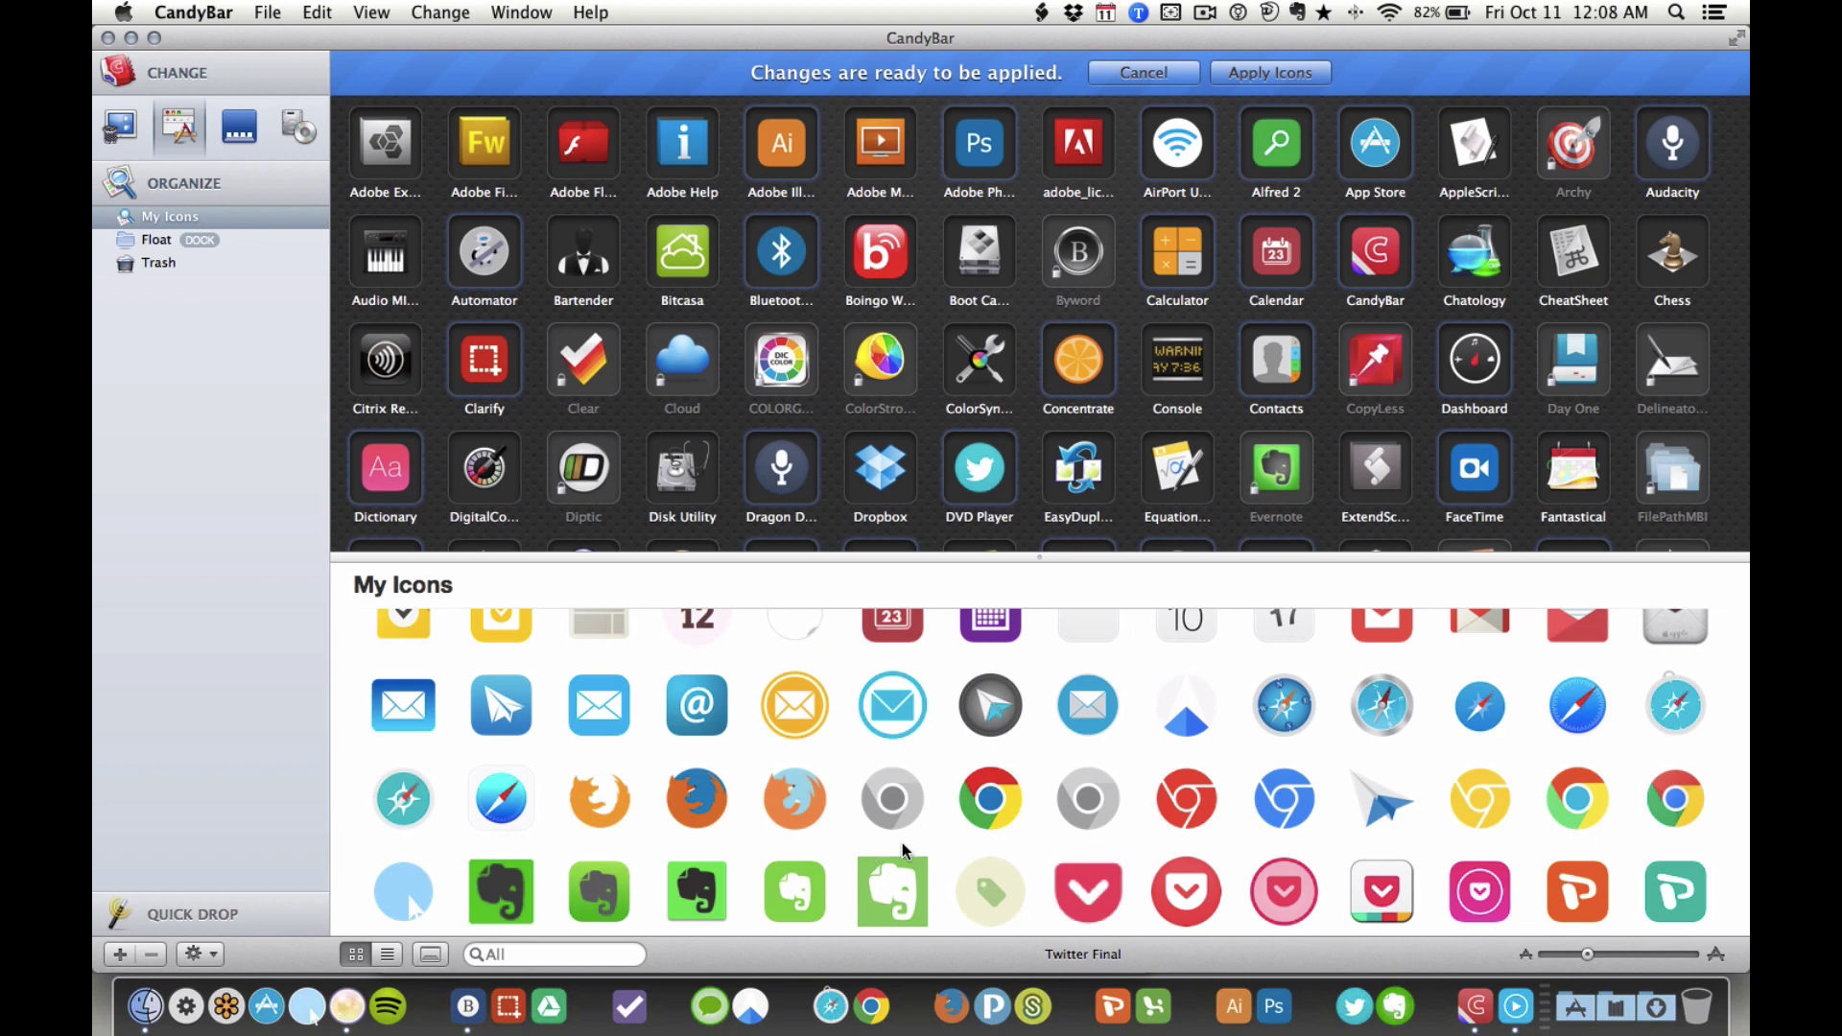
pyautogui.click(1572, 1003)
pyautogui.scroll(15, 1542, 537)
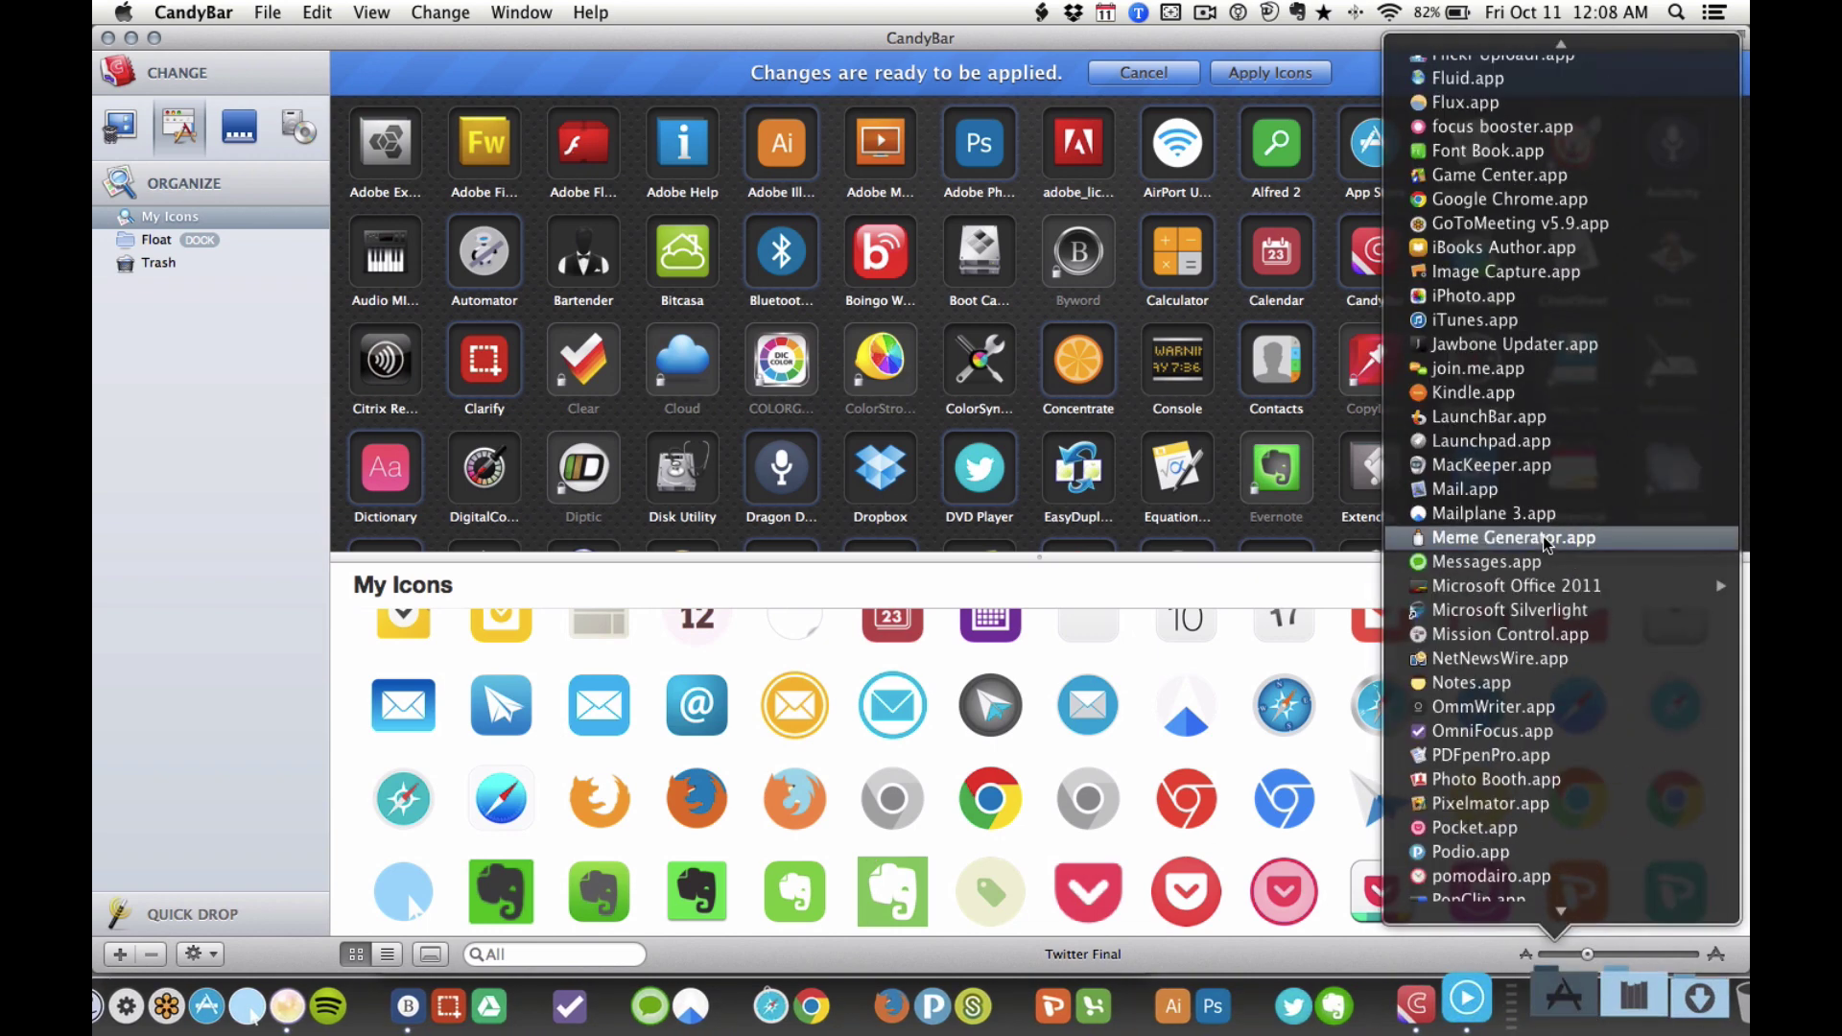
pyautogui.scroll(-5, 1543, 538)
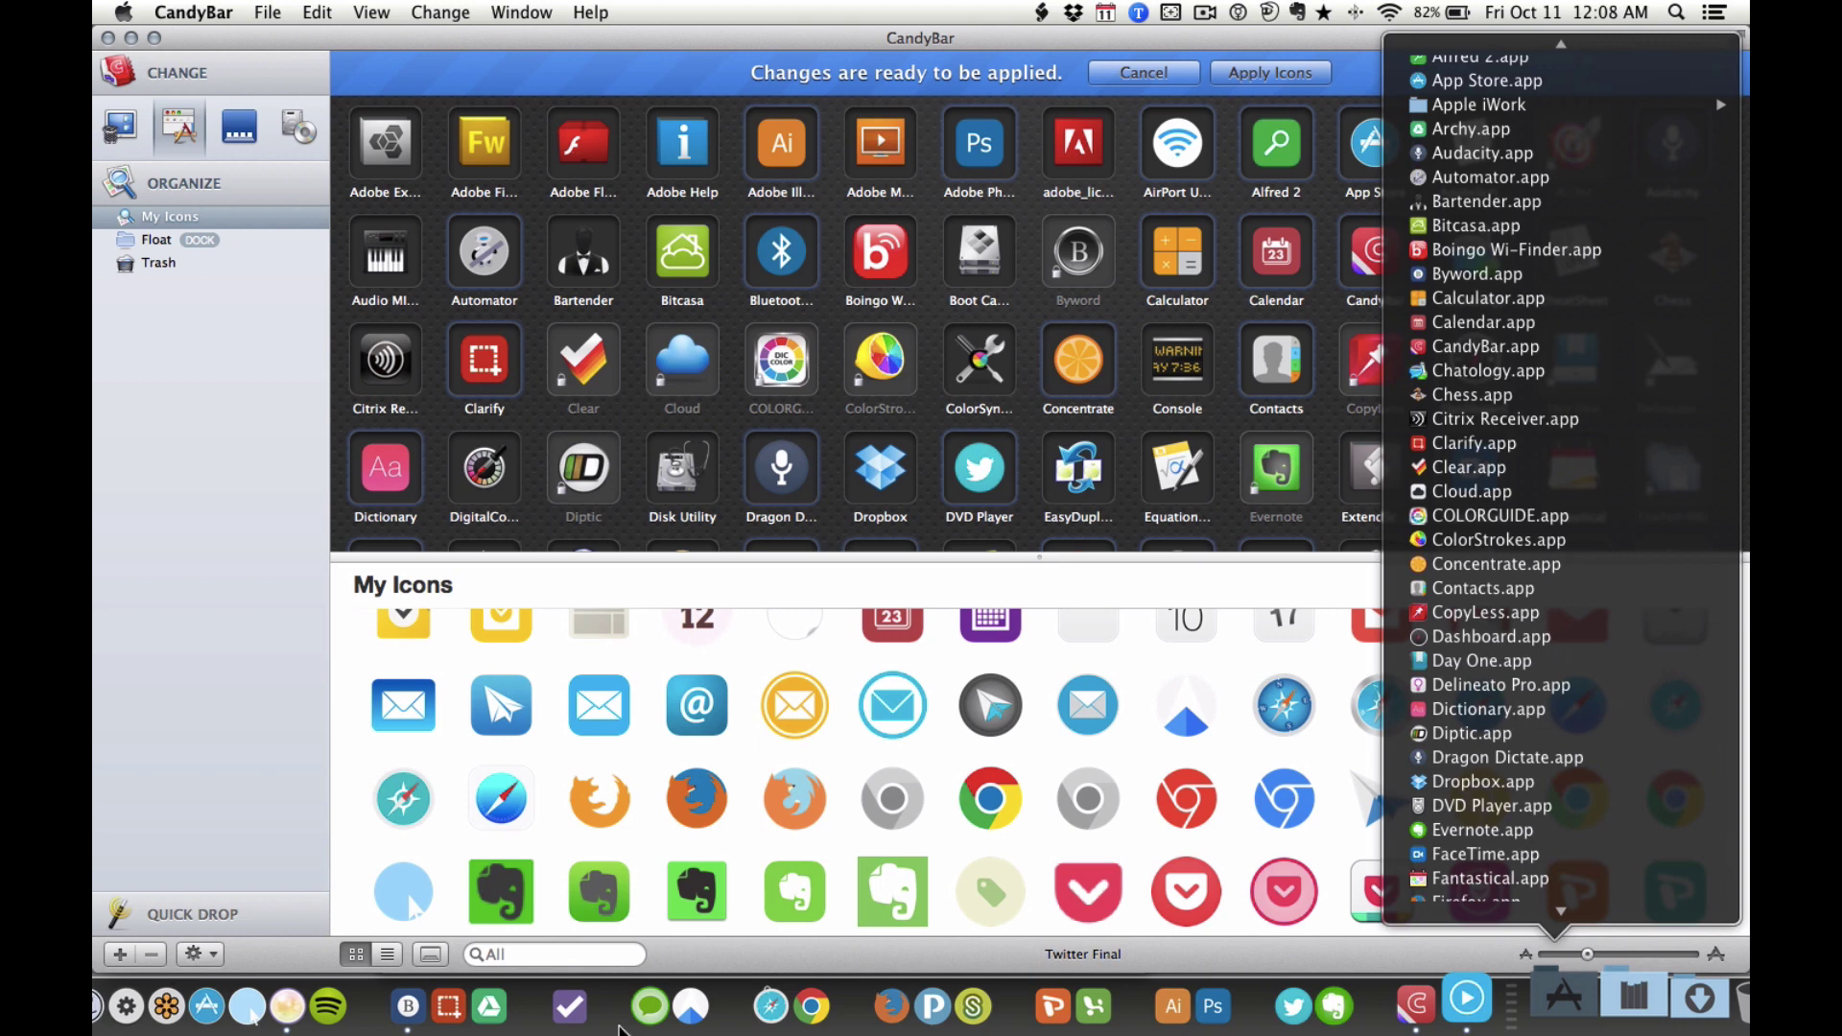
pyautogui.scroll(-3, 1543, 480)
pyautogui.click(285, 722)
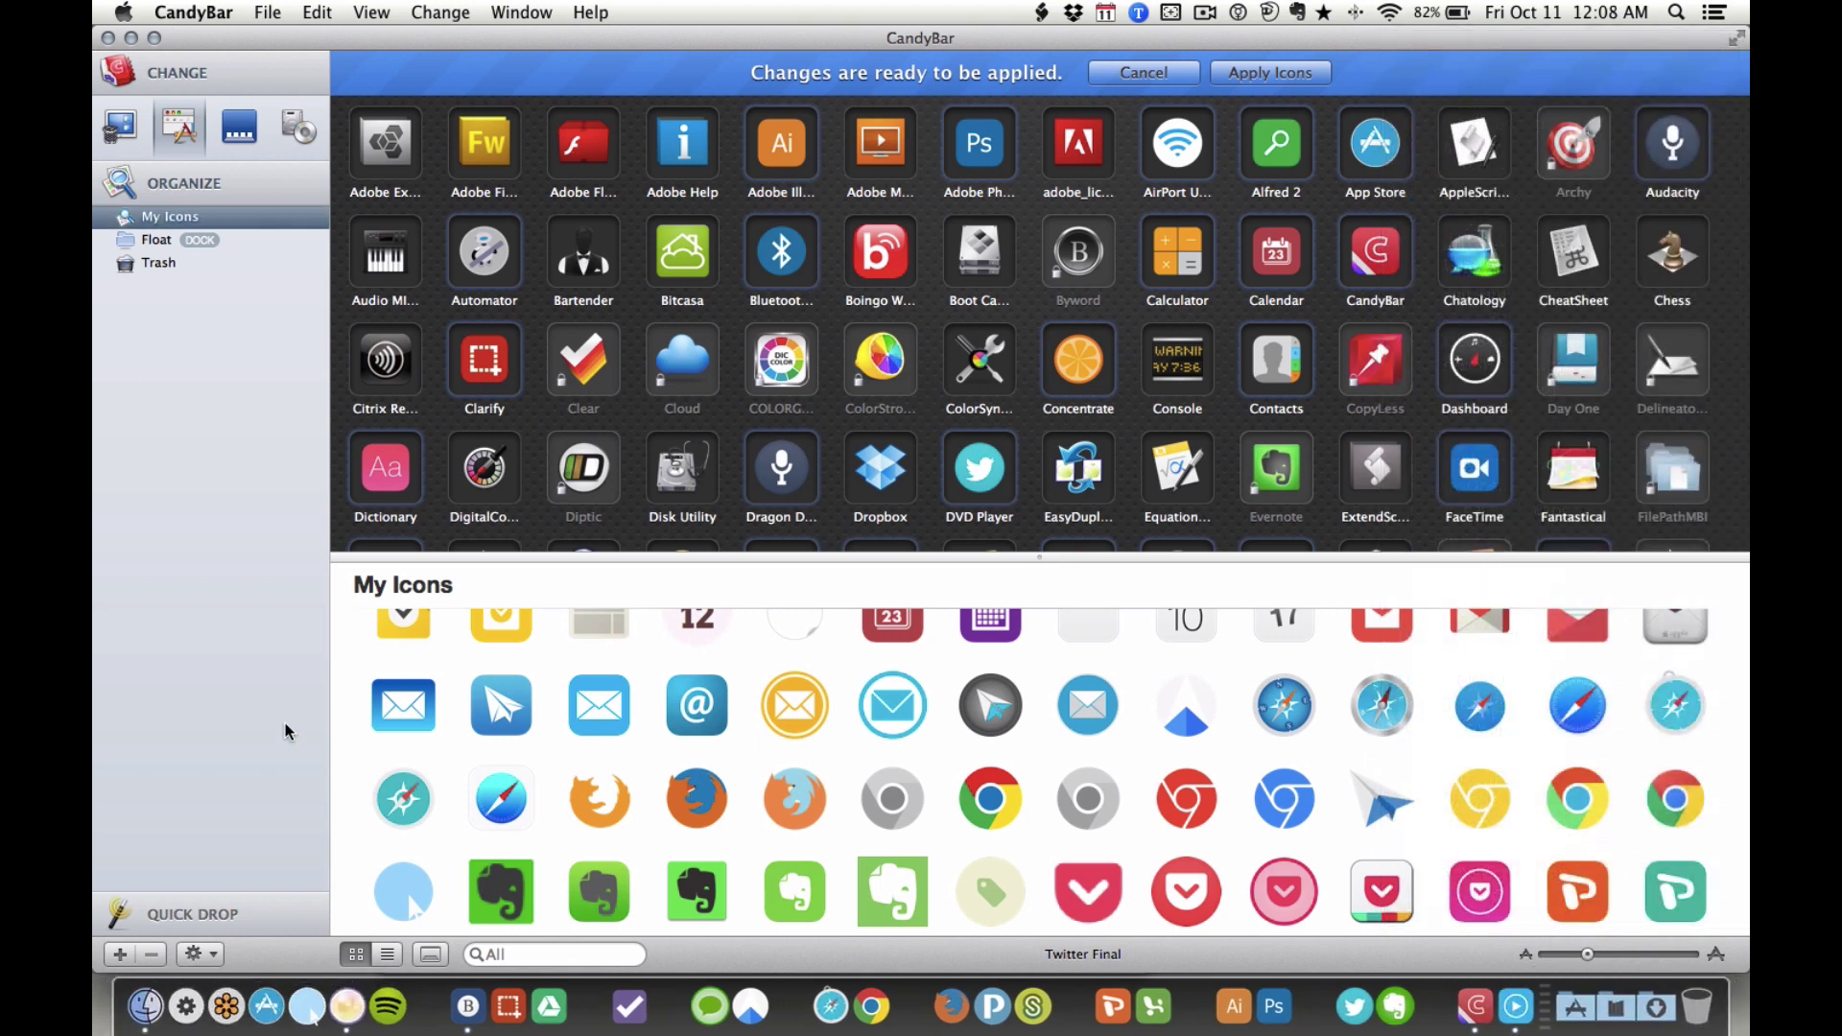